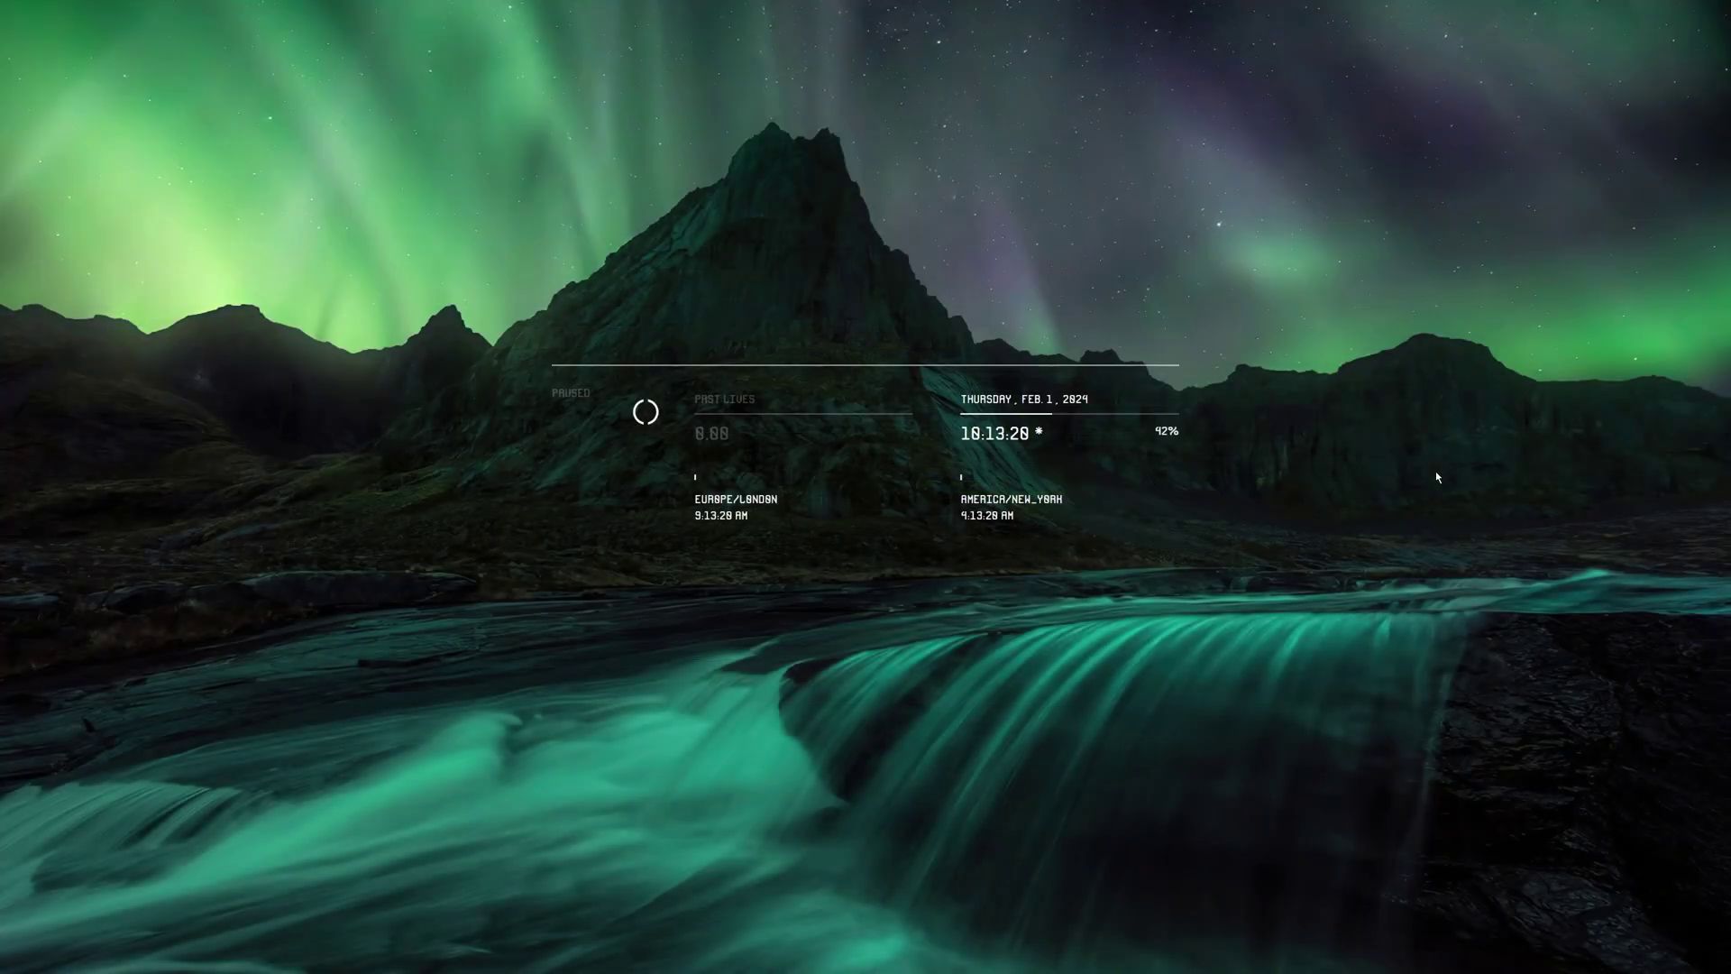
Launch Content Manager, check the Custom Shaders Patch version in the settings, and return to the drive setup
key("alt+space")
type("conten")
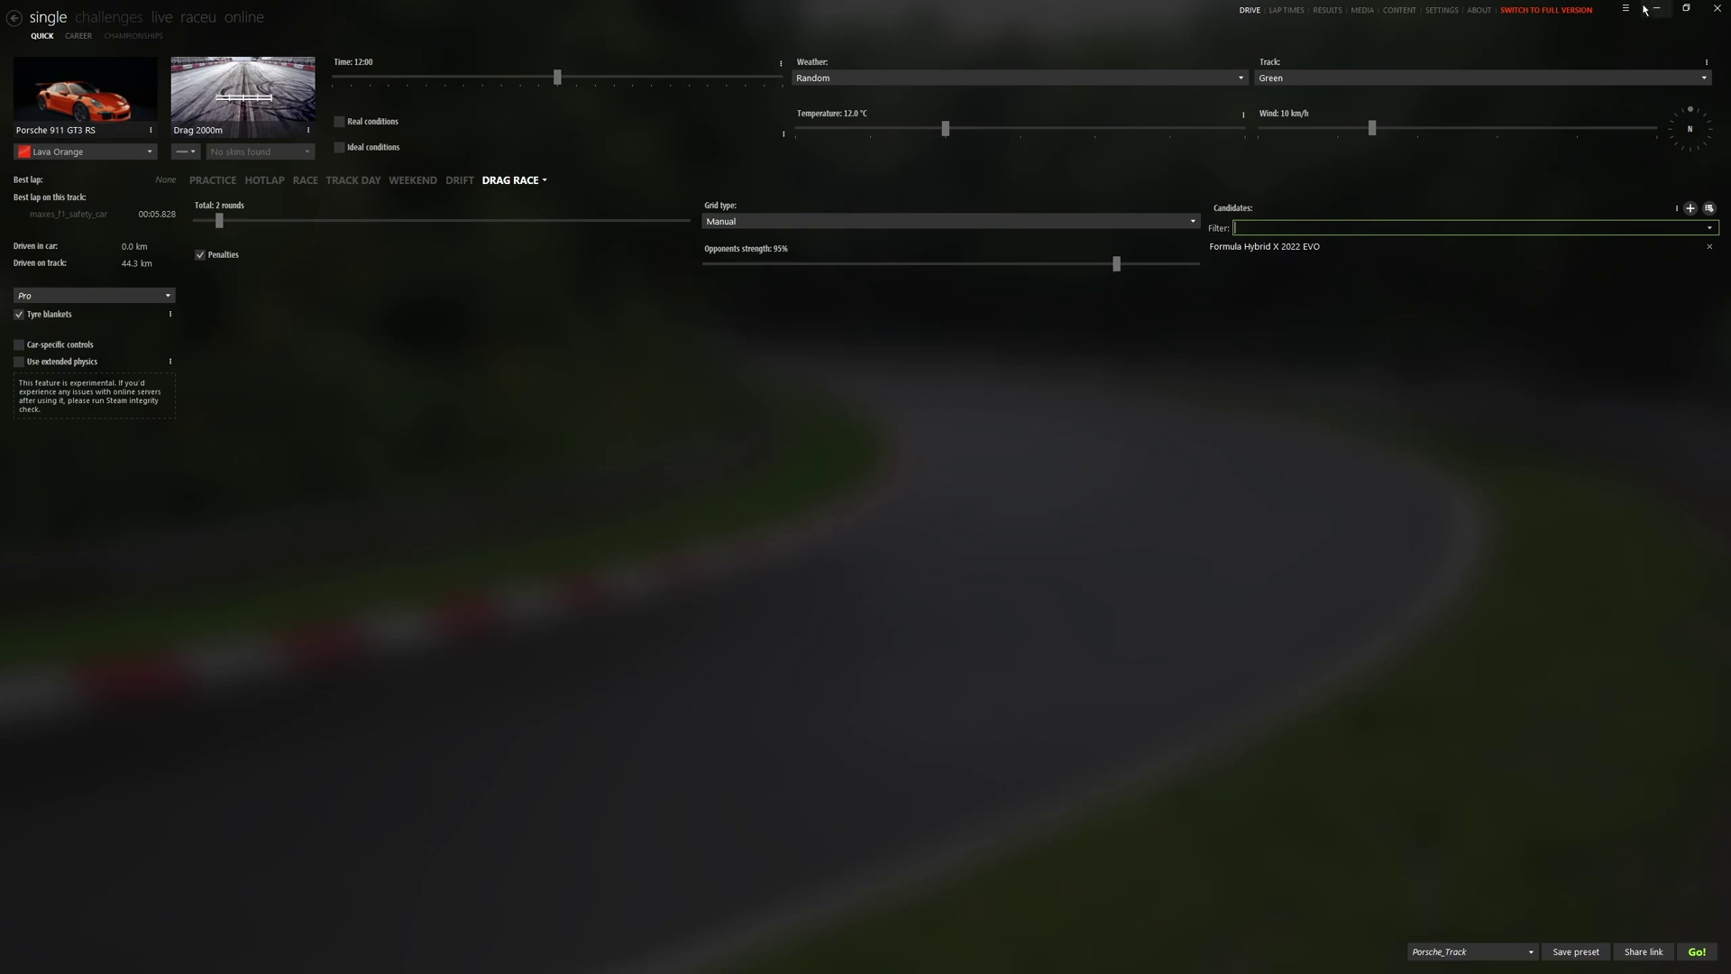
left_click(1441, 10)
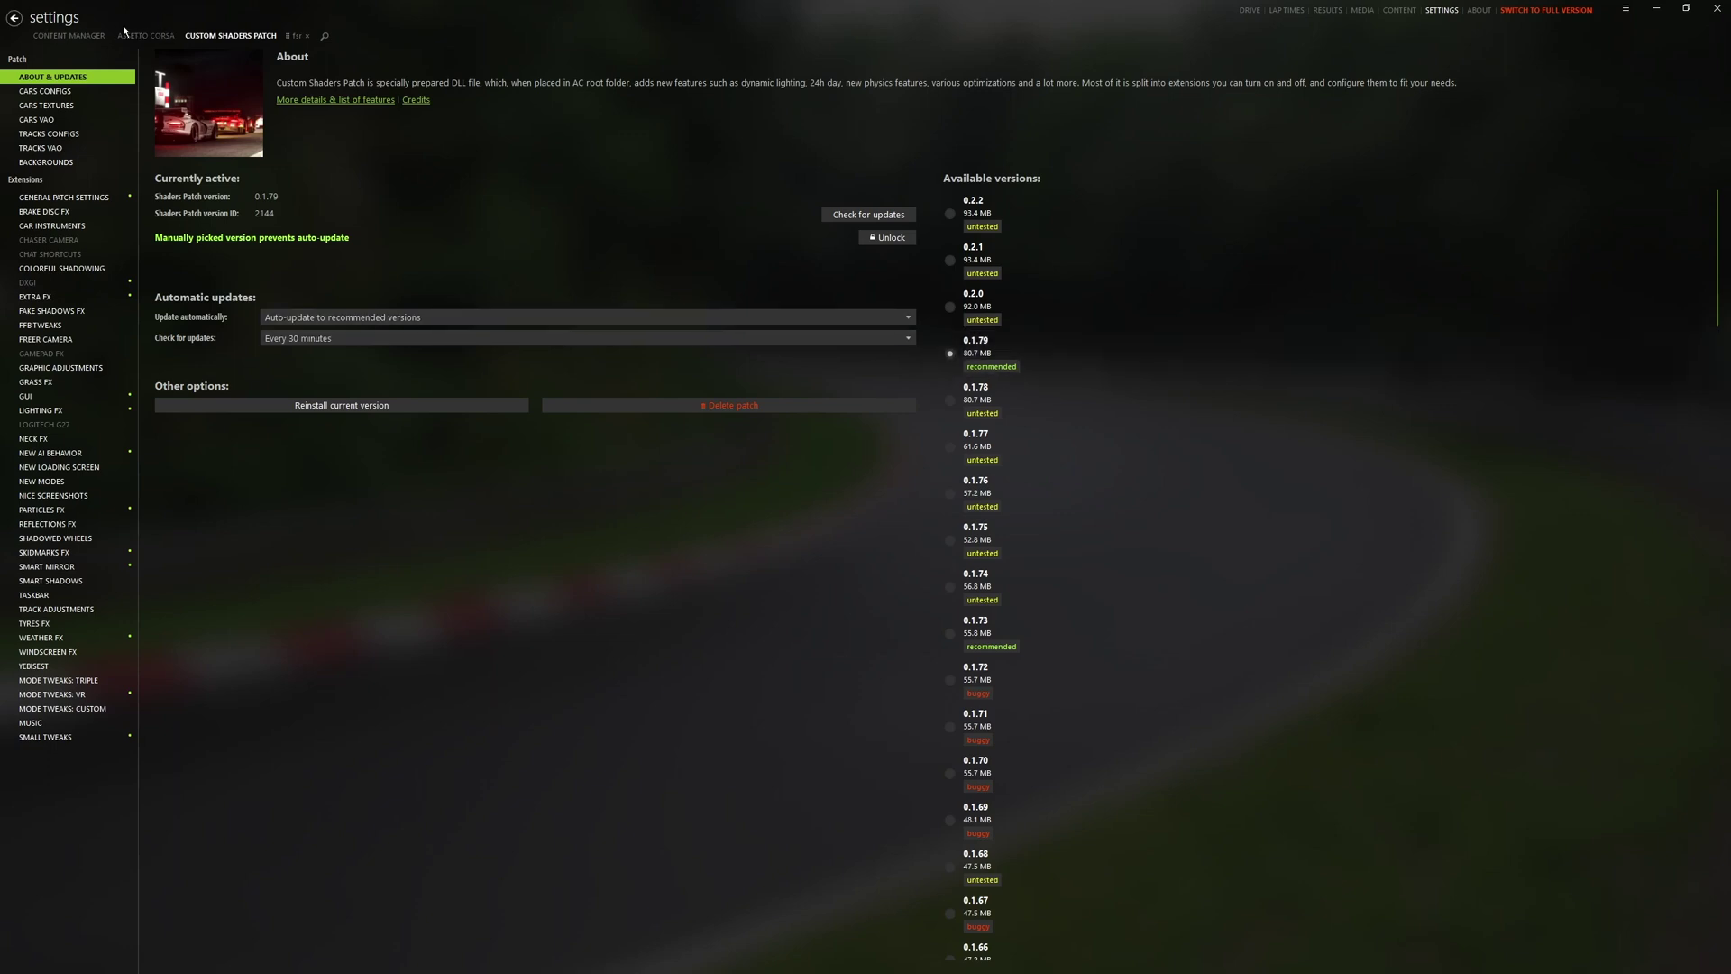
left_click(1249, 9)
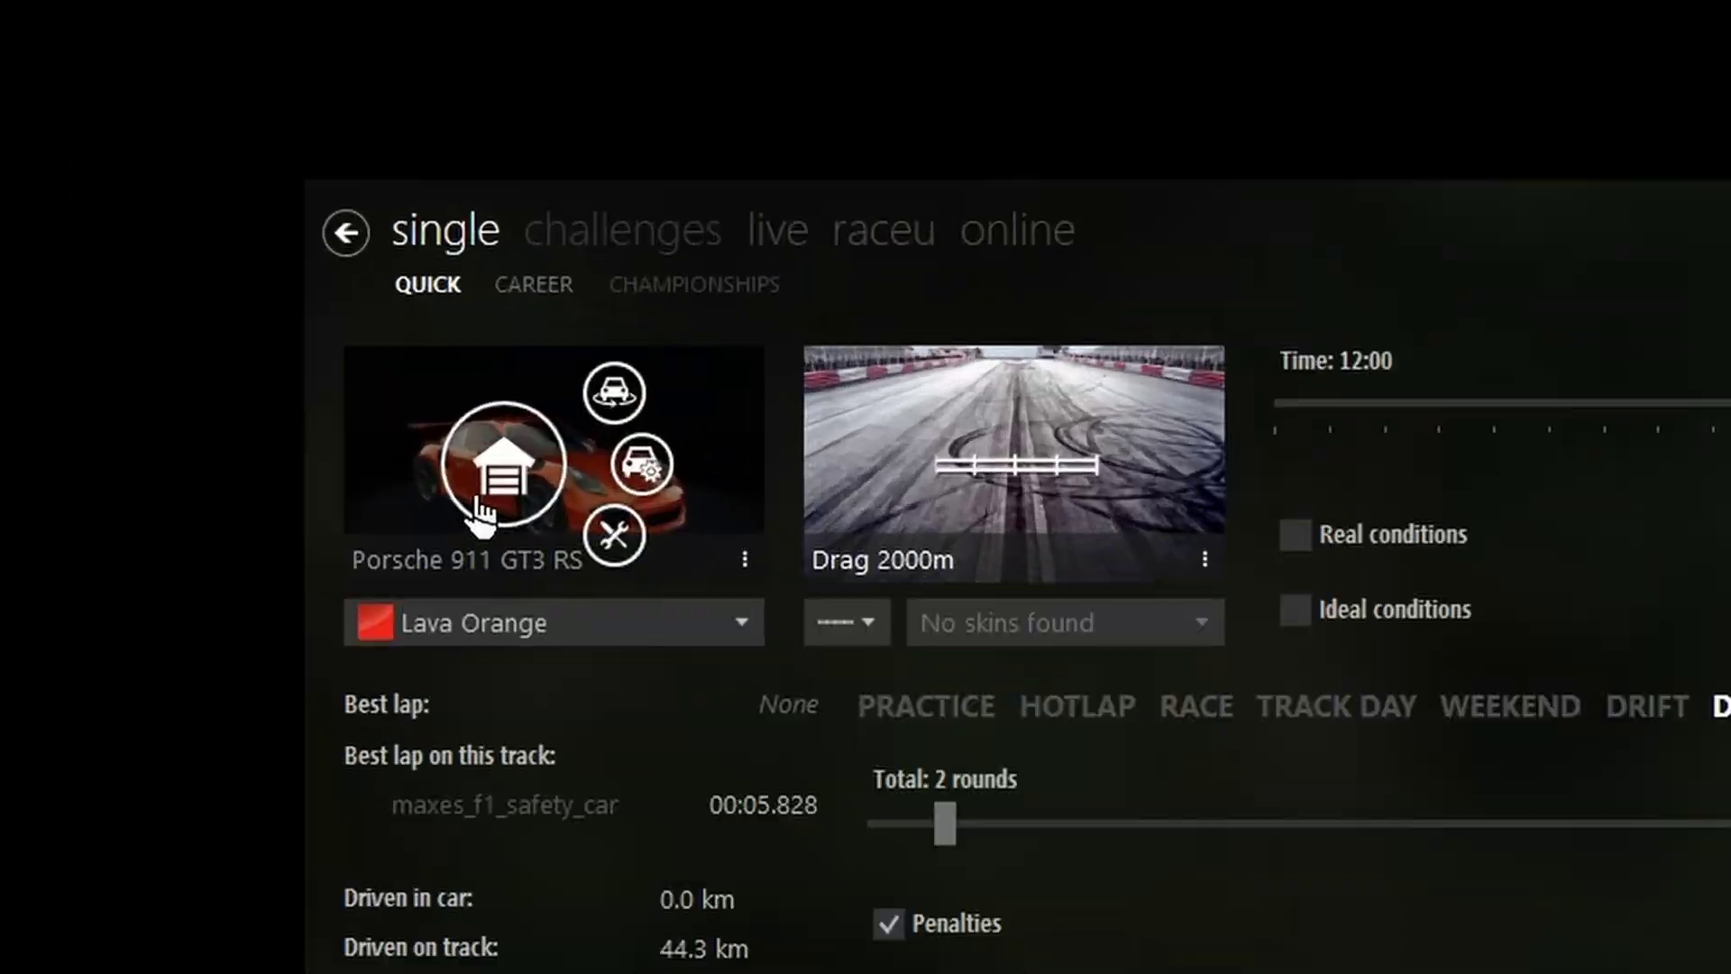
Find the Porsche 911 GT3 RS in the car list by filtering for "gt3" and open it in the Custom Showroom
left_click(76, 105)
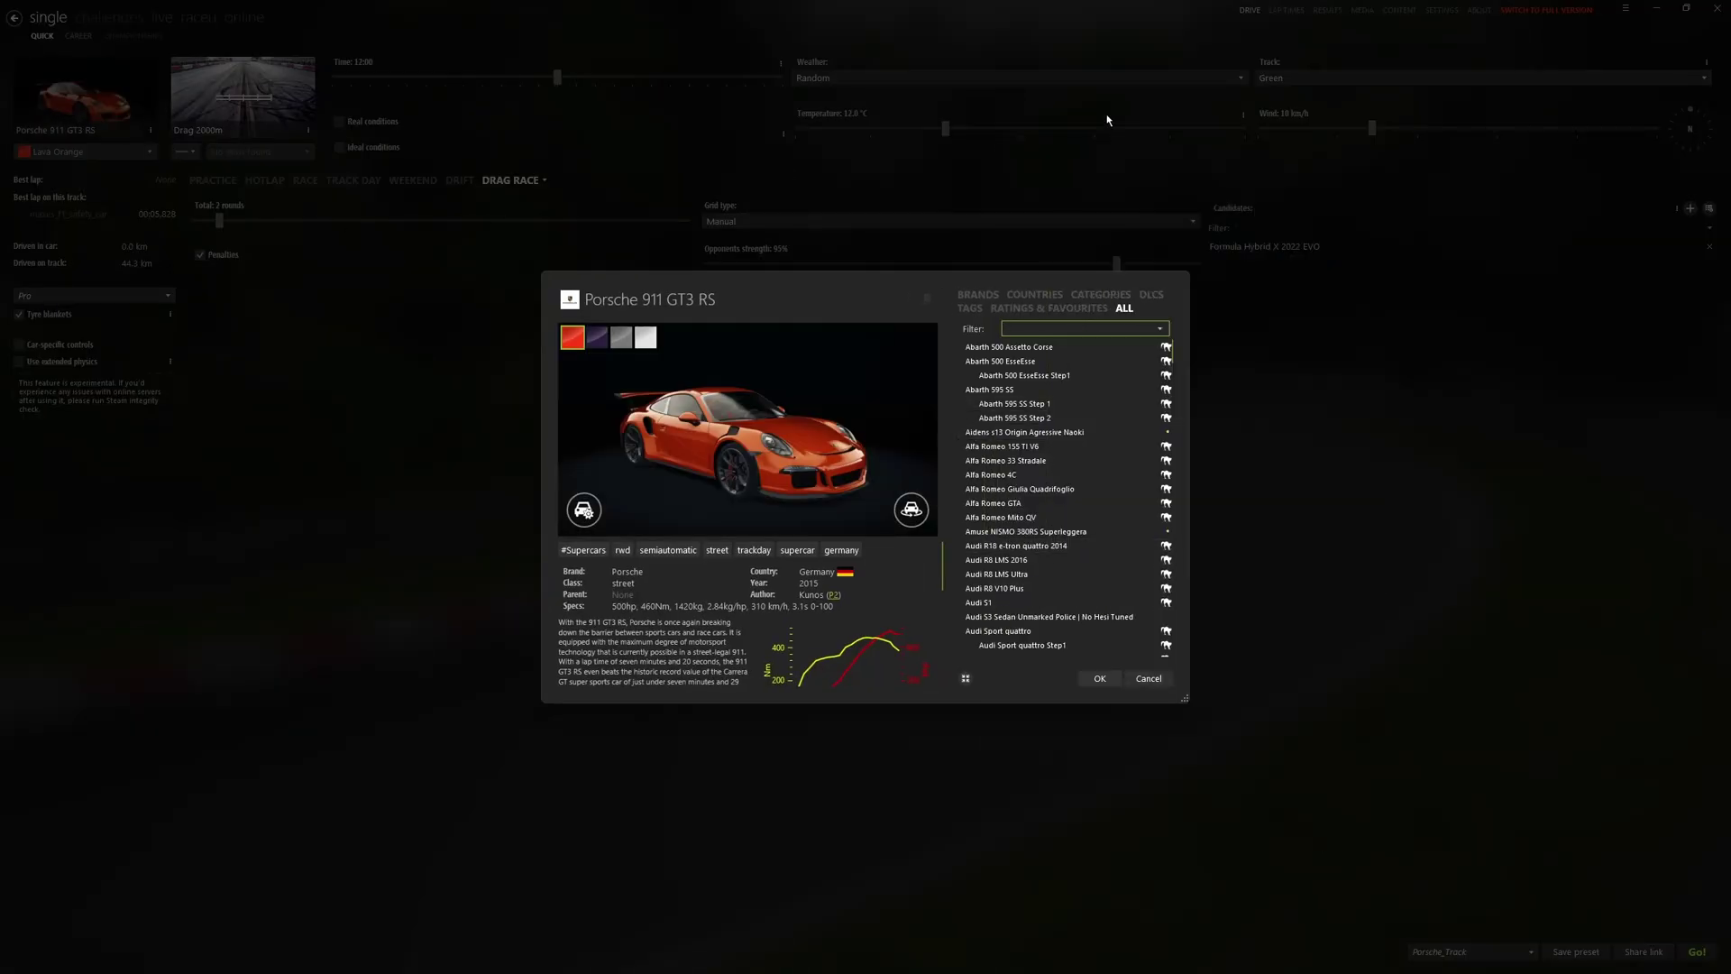
type("gt3 r")
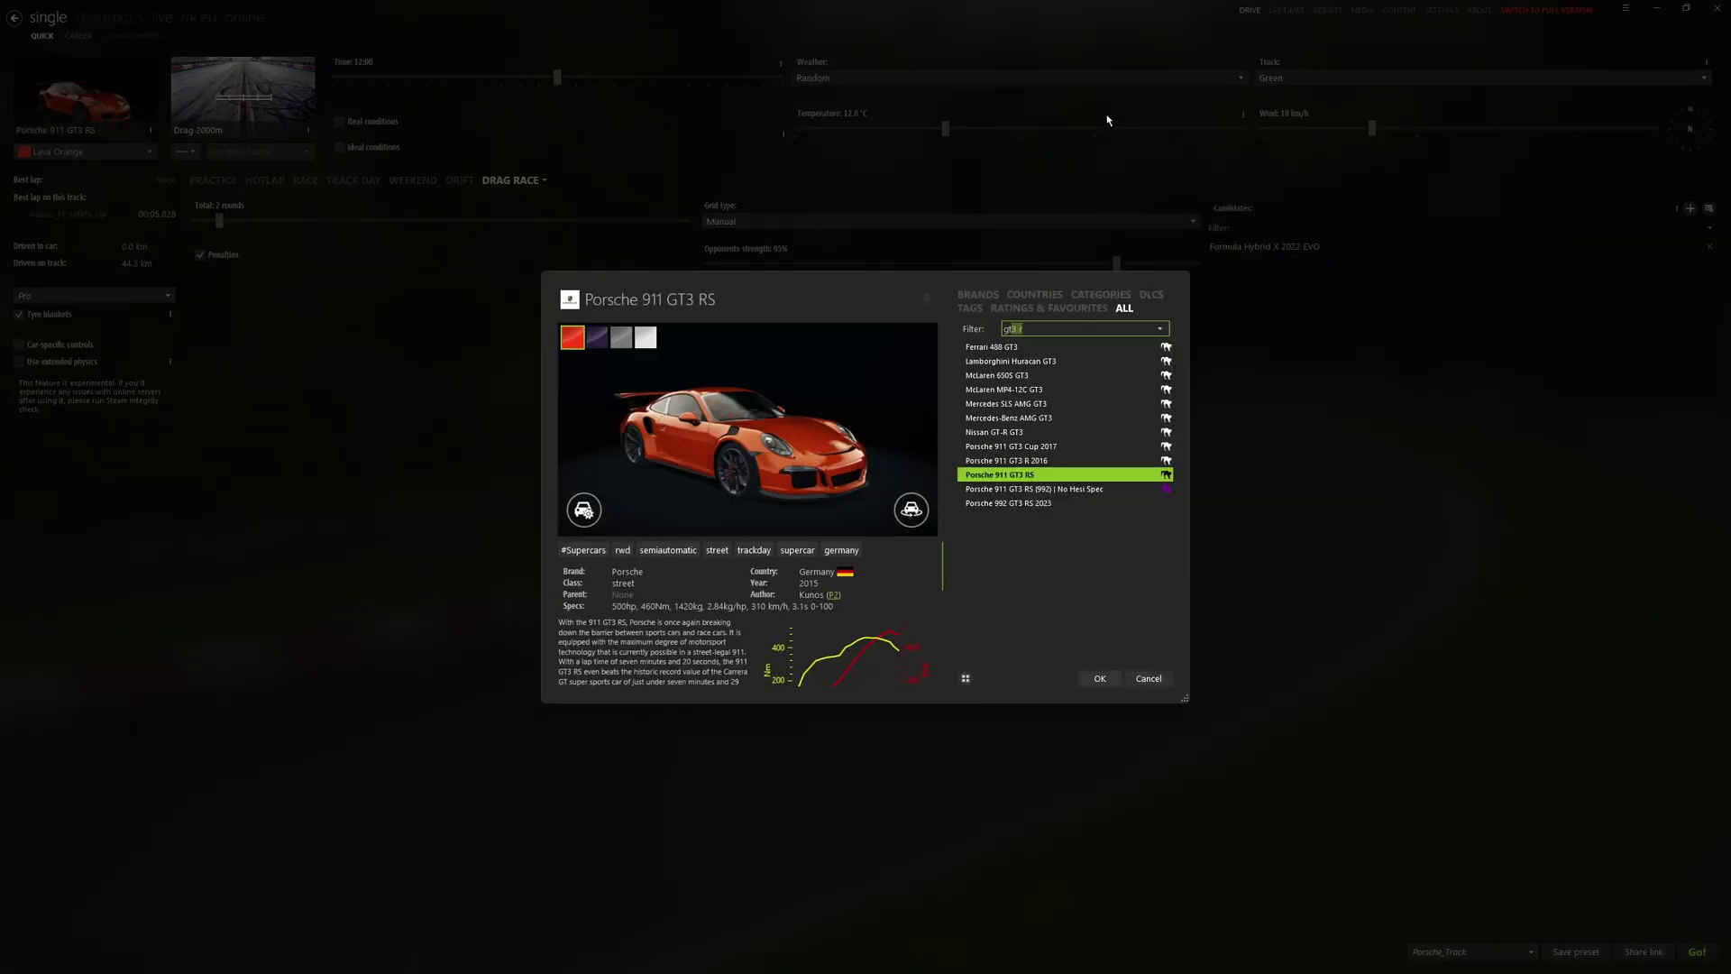
right_click(1023, 476)
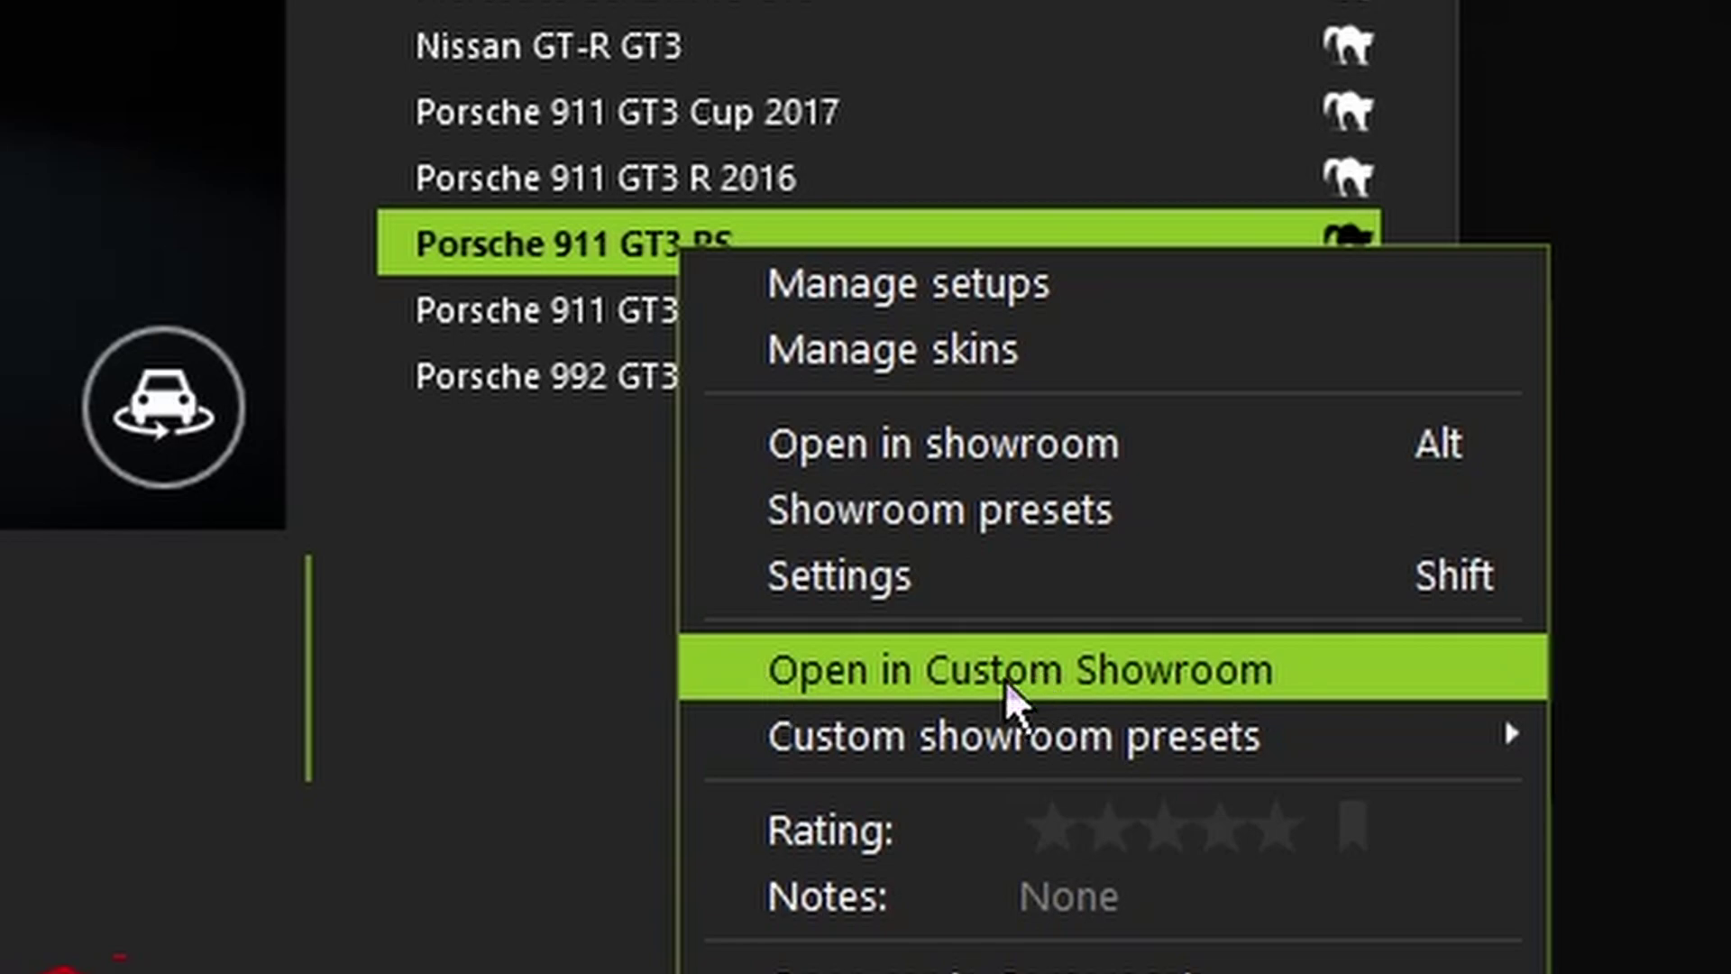
left_click(1084, 672)
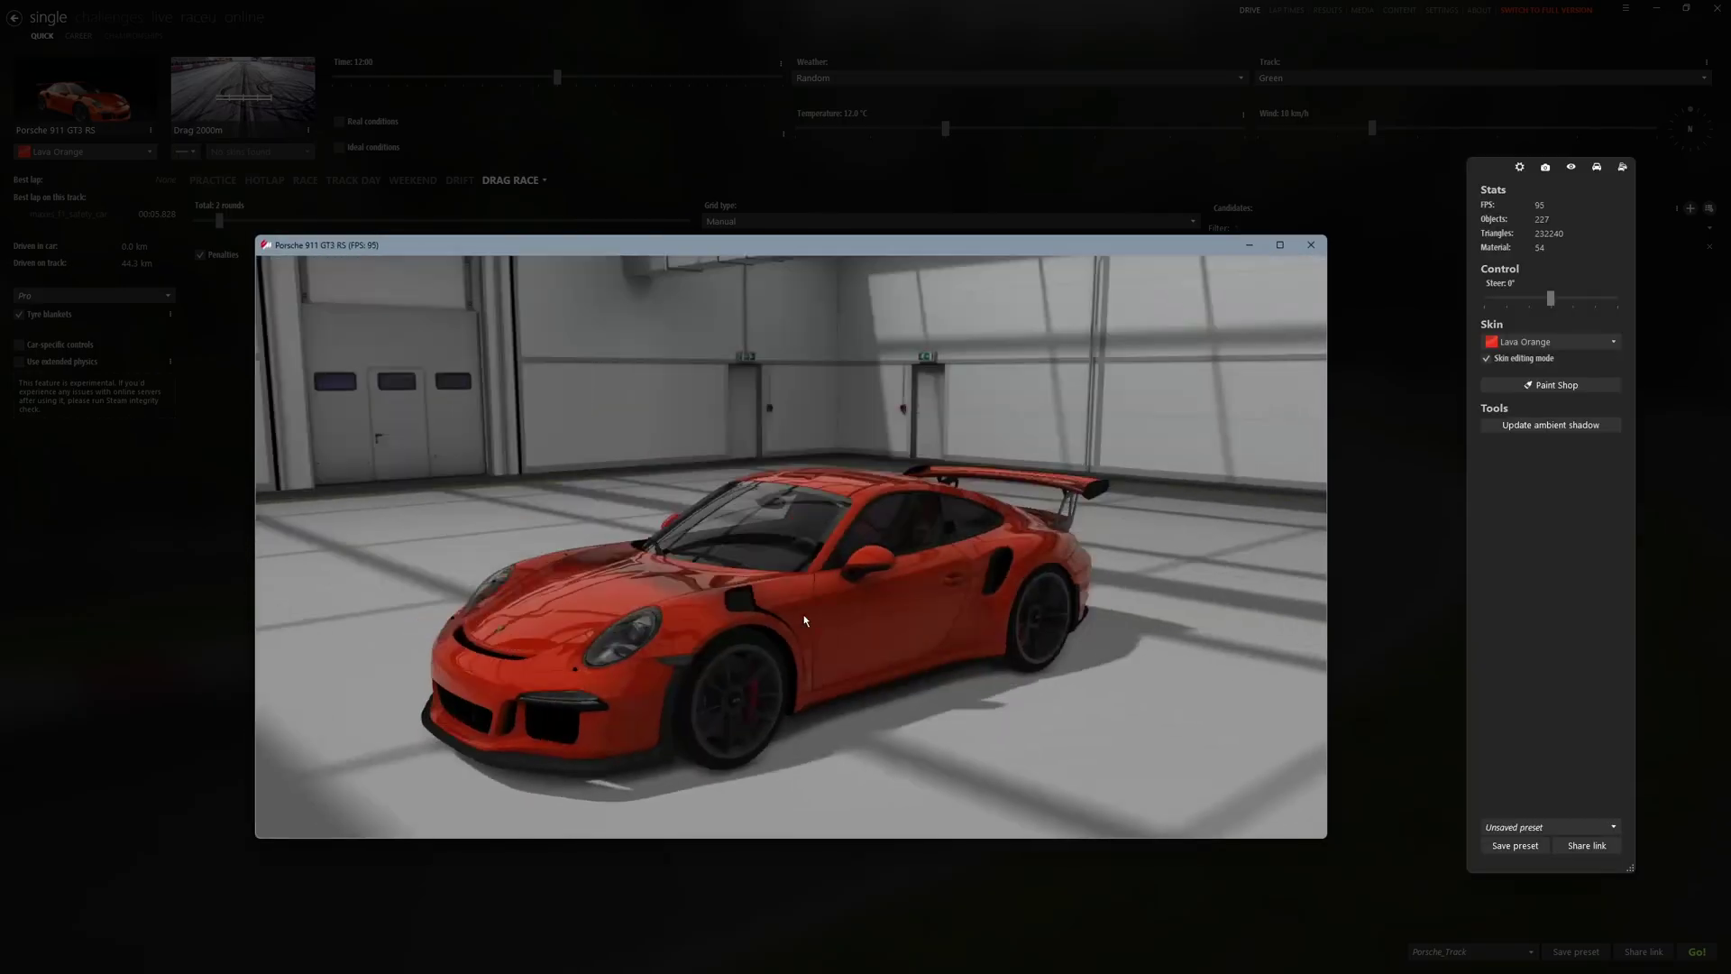
Examine the car from several angles in the showroom and look through its available skins, keeping Lava Orange
left_click_drag(803, 618, 867, 617)
scroll(699, 665, "up", 8)
scroll(950, 598, "down", 10)
left_click(1524, 341)
left_click(1524, 368)
left_click(1524, 343)
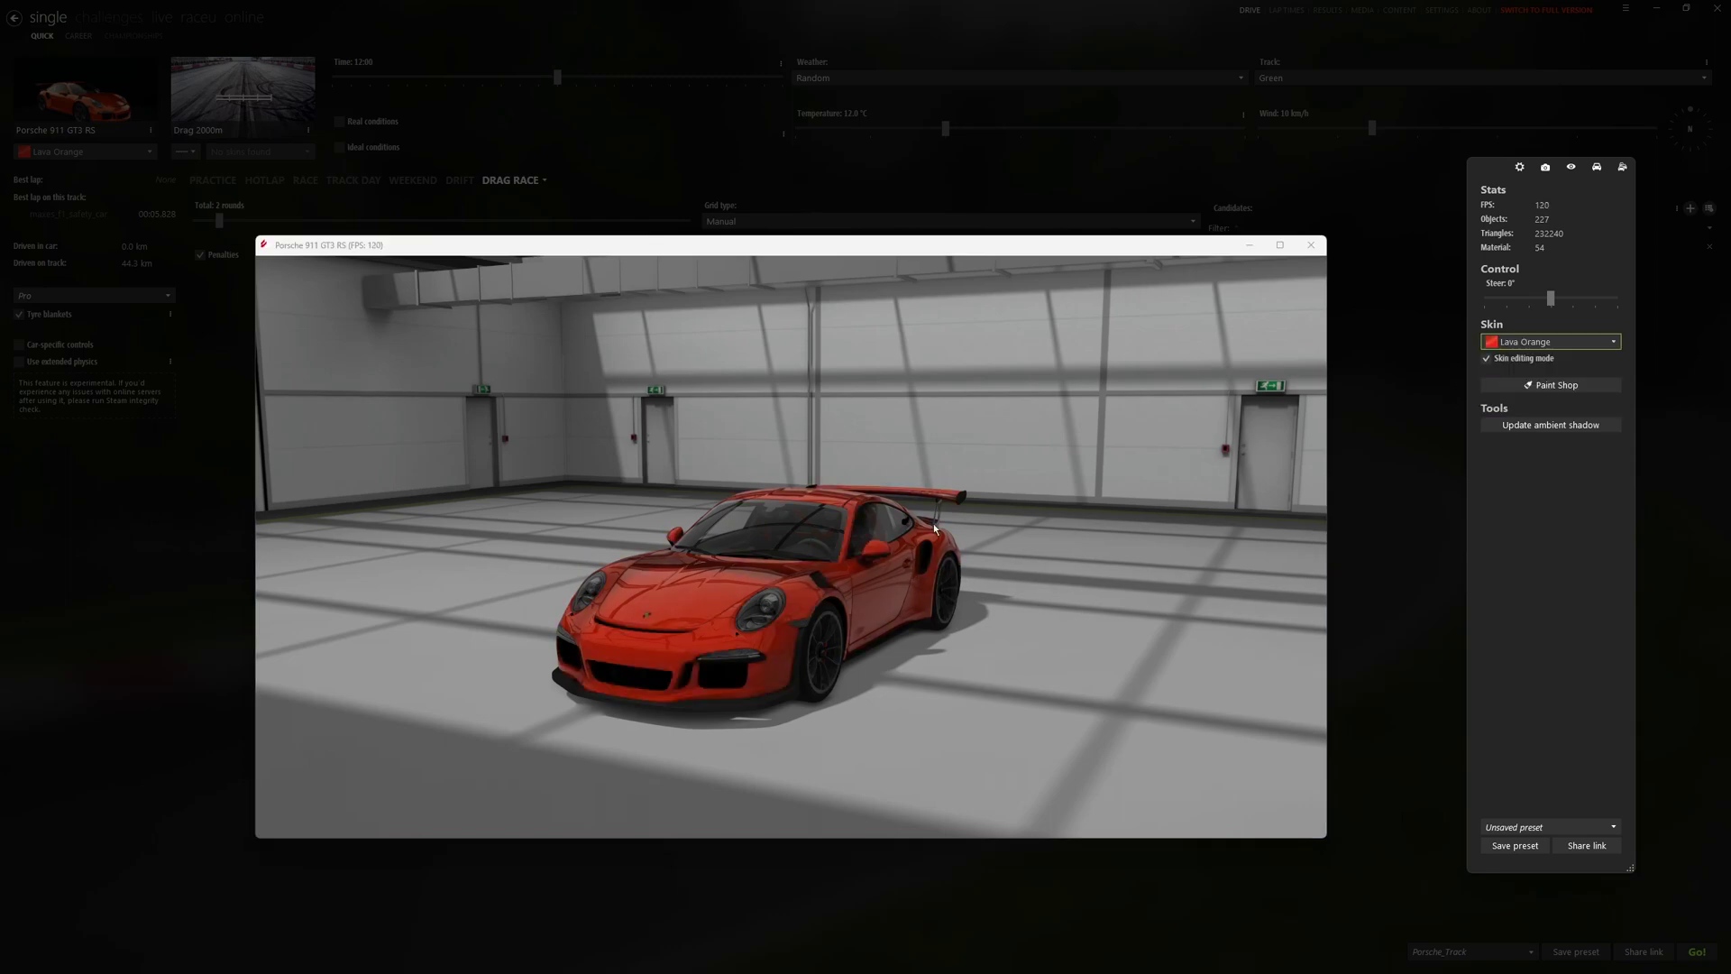
left_click(1525, 357)
mouse_move(873, 523)
left_mouse_down()
mouse_move(737, 543)
mouse_move(897, 530)
left_mouse_up()
scroll(897, 530, "up", 5)
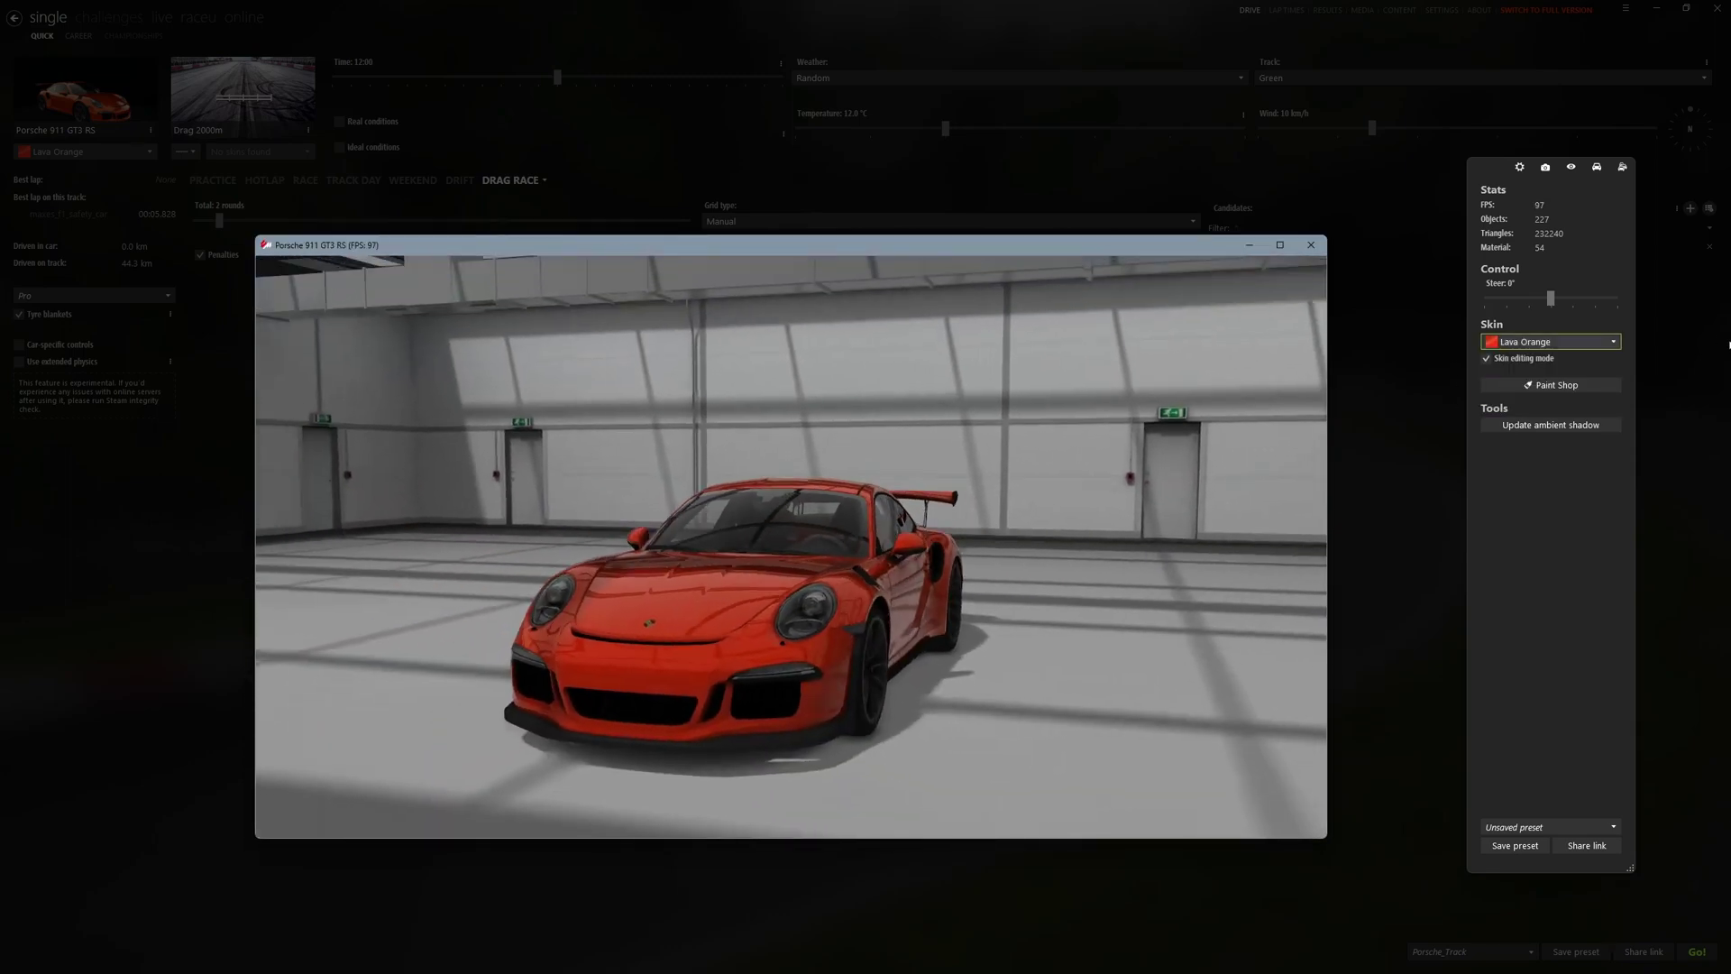
left_click(1583, 341)
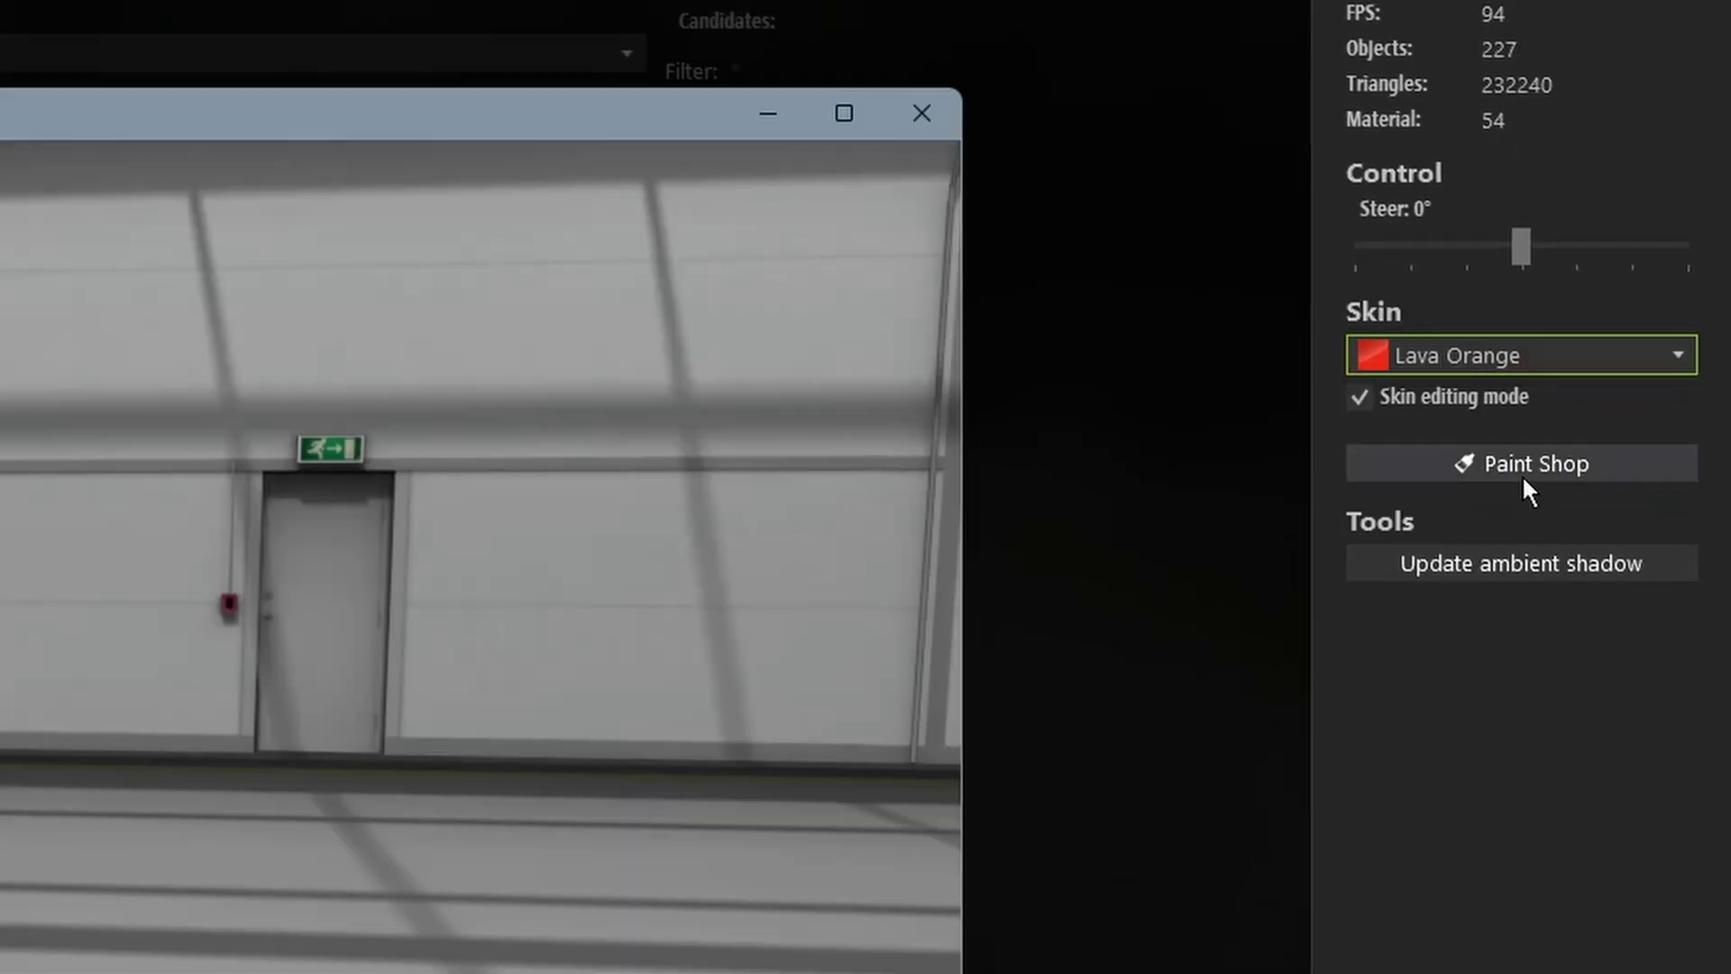
Open the Paint Shop for the Lava Orange skin and enable custom caliper coloring
left_click(1523, 543)
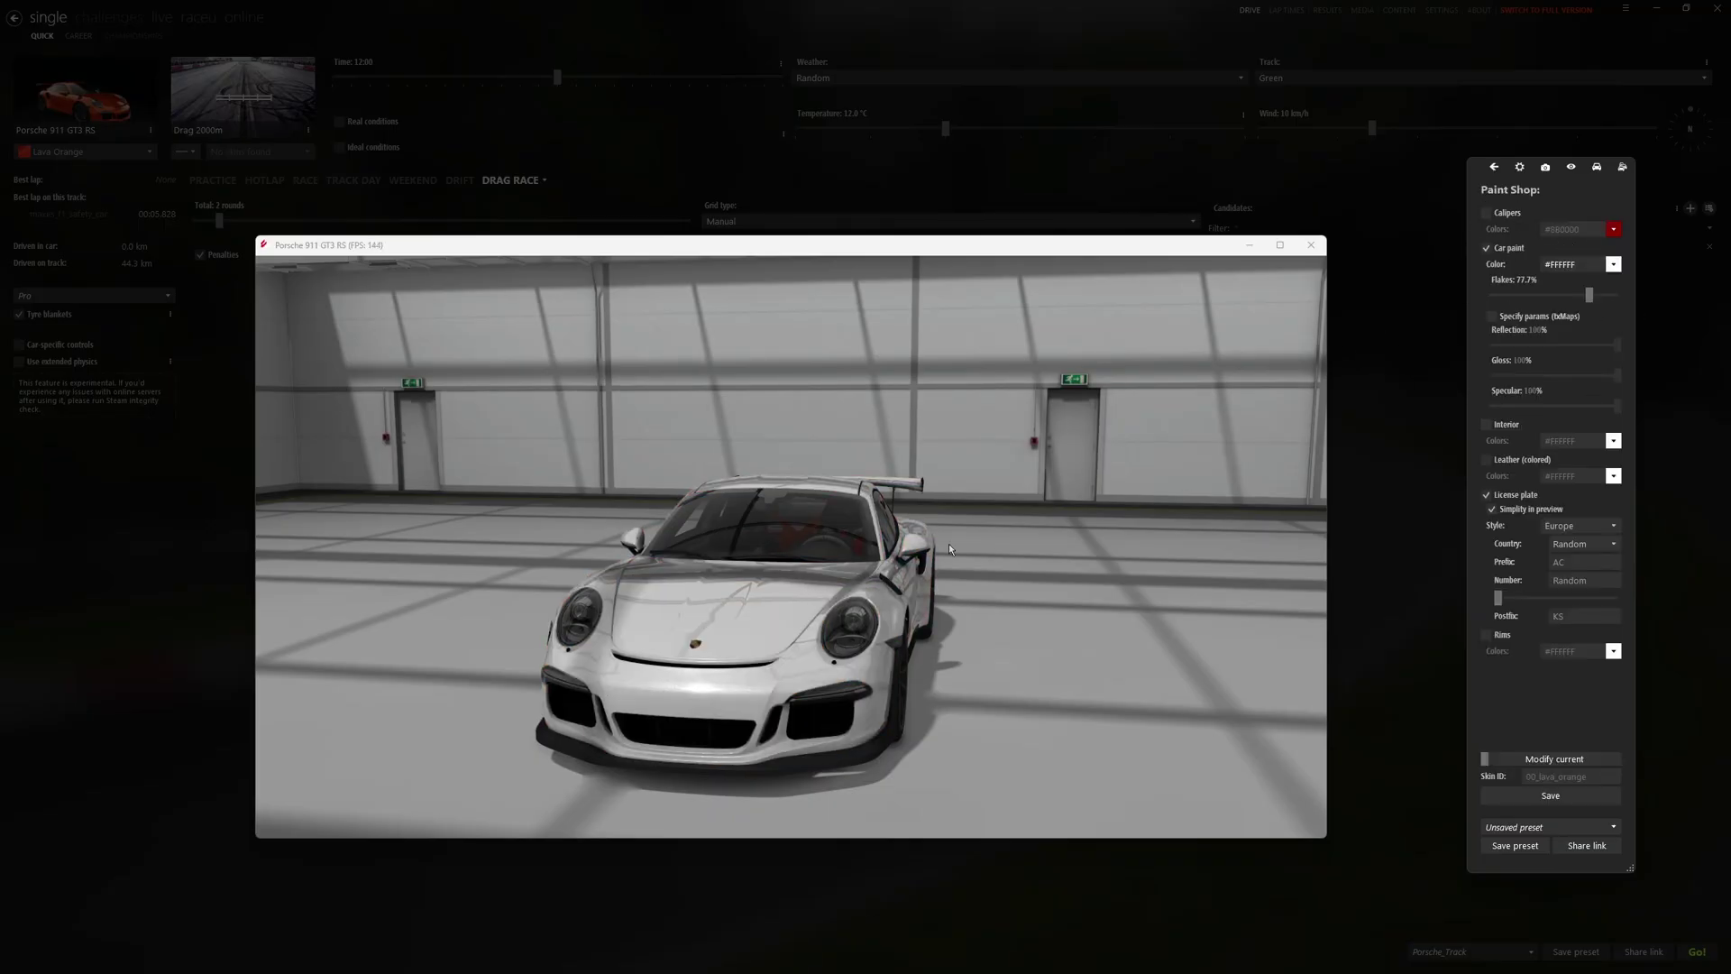
left_click(1614, 229)
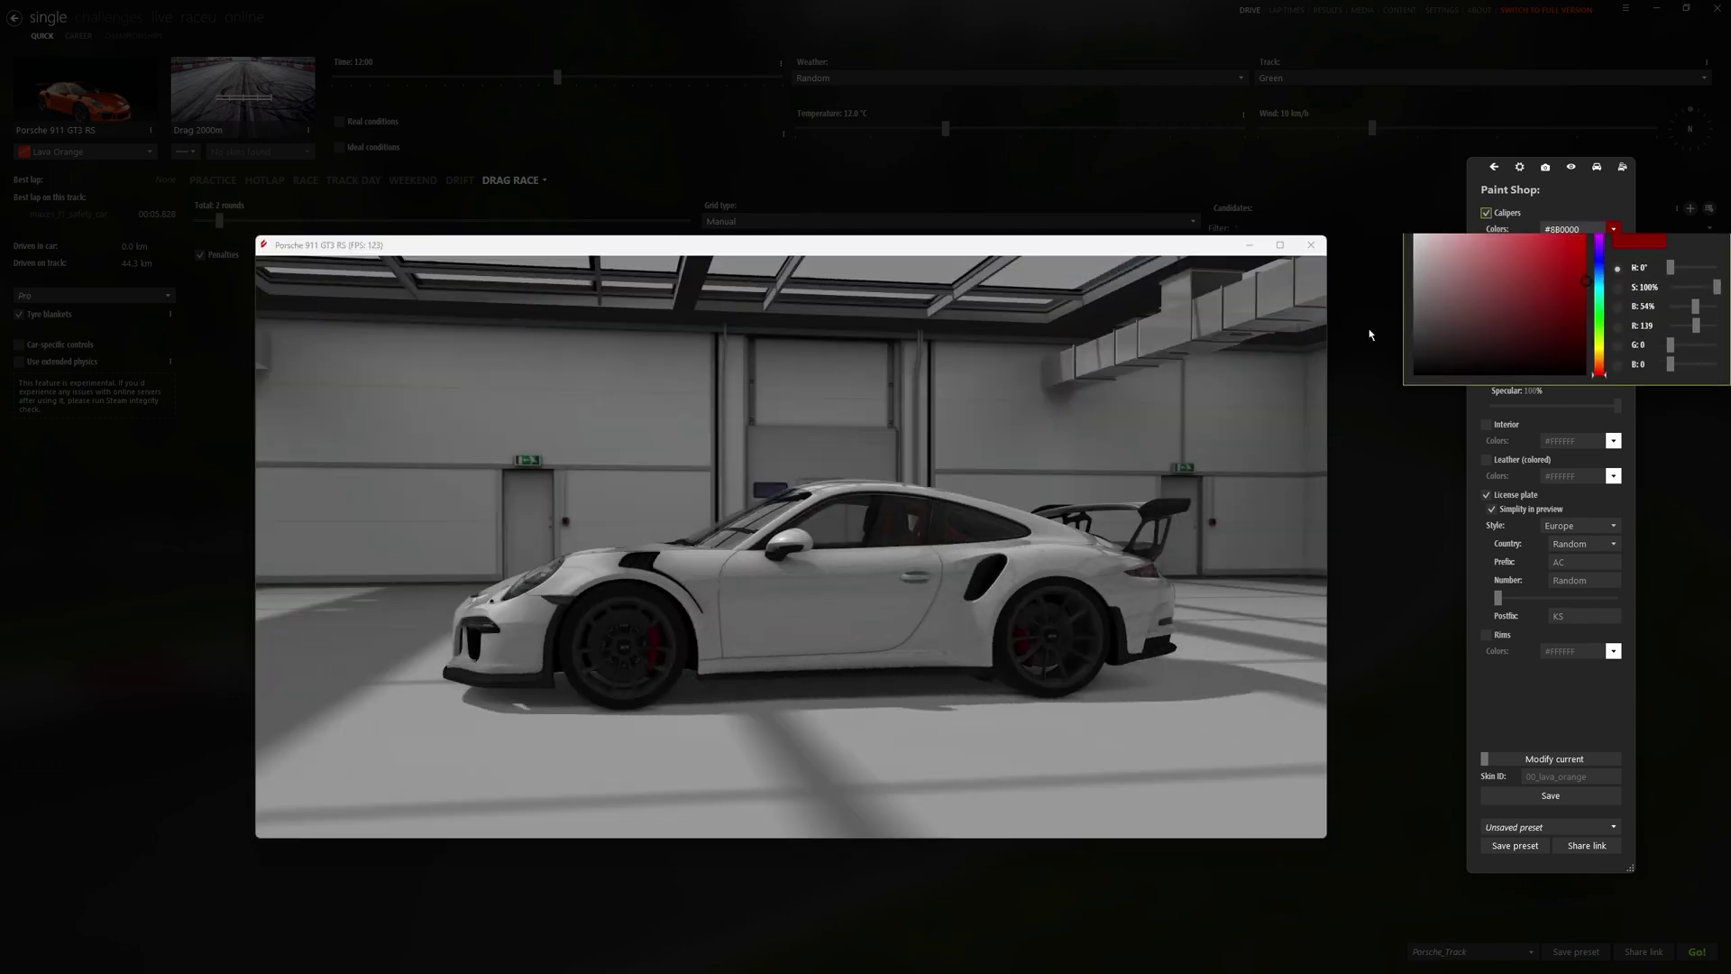
scroll(613, 700, "up", 5)
left_click(613, 699)
left_click_drag(707, 613, 777, 542)
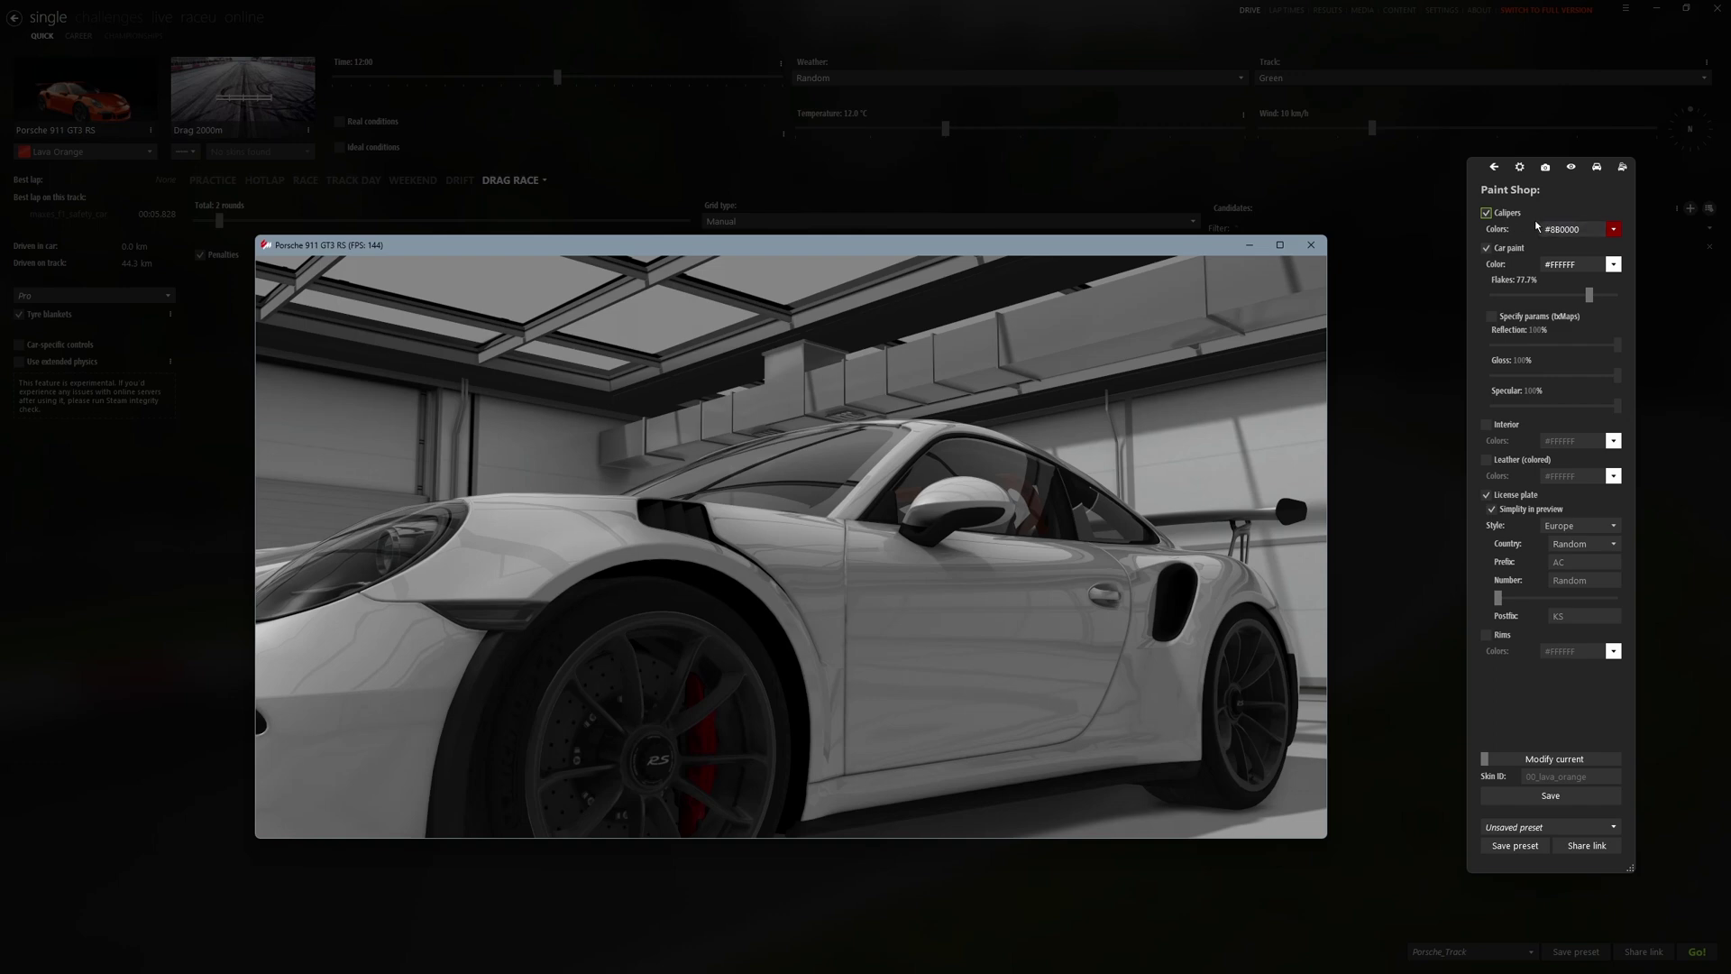
Set the brake caliper color to white (#FFFFFF)
left_click(1616, 233)
left_click_drag(1428, 247, 1393, 231)
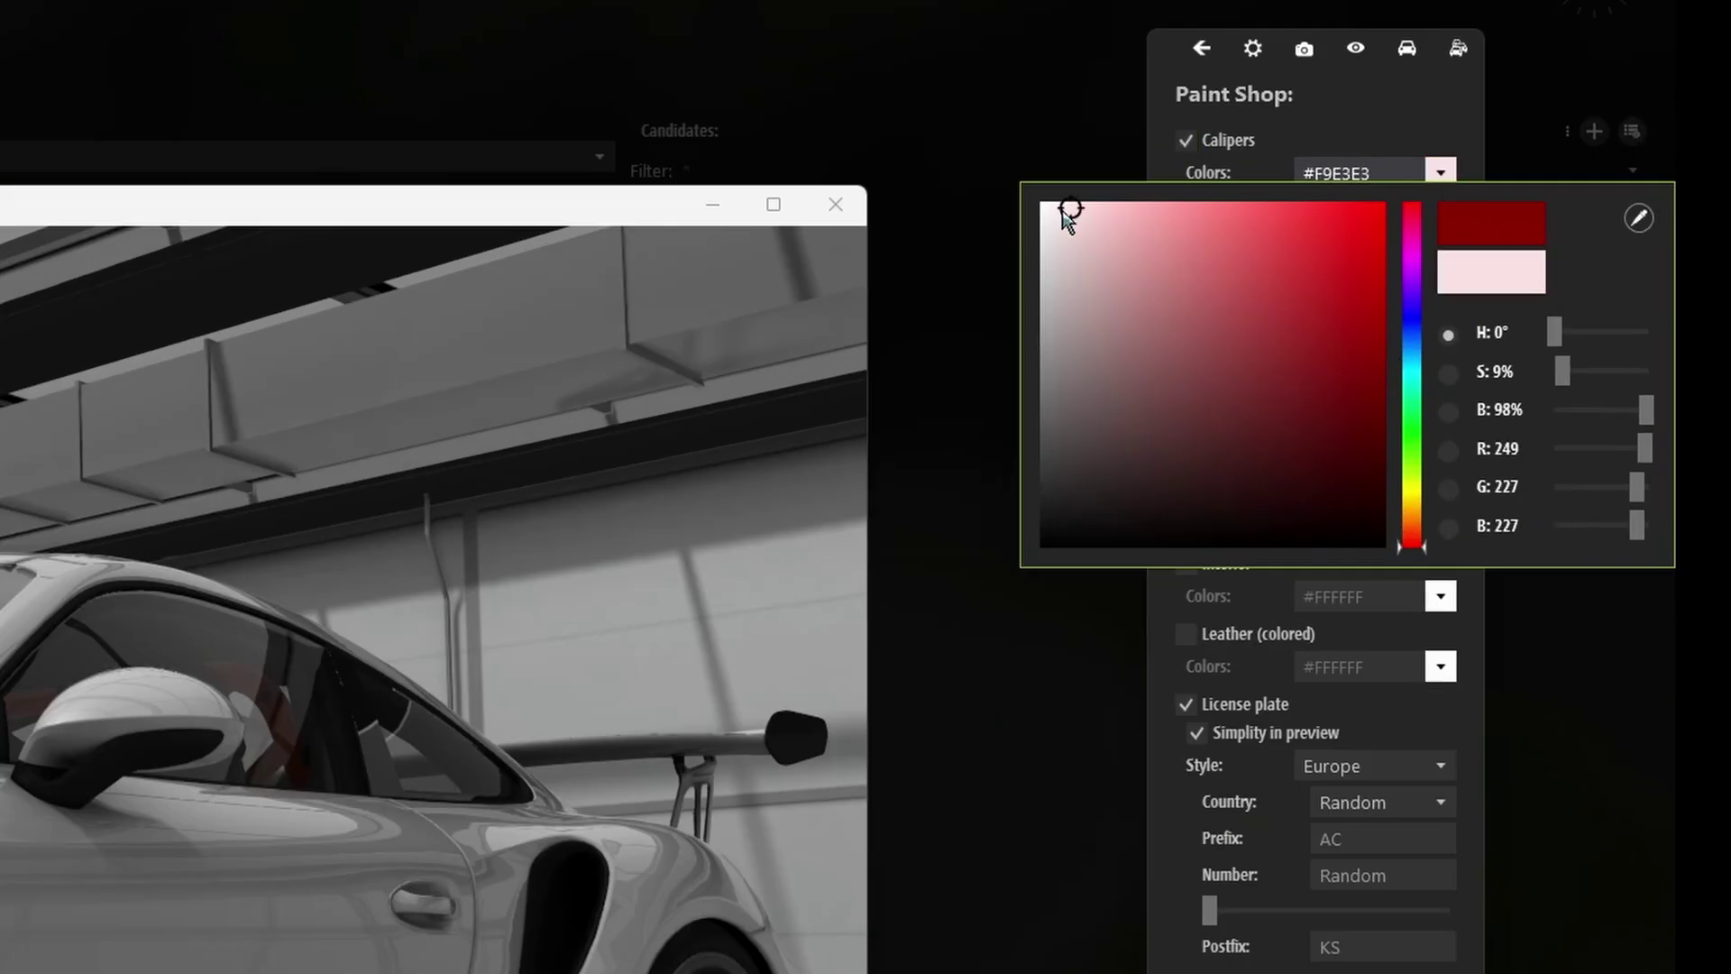
left_click(1047, 214)
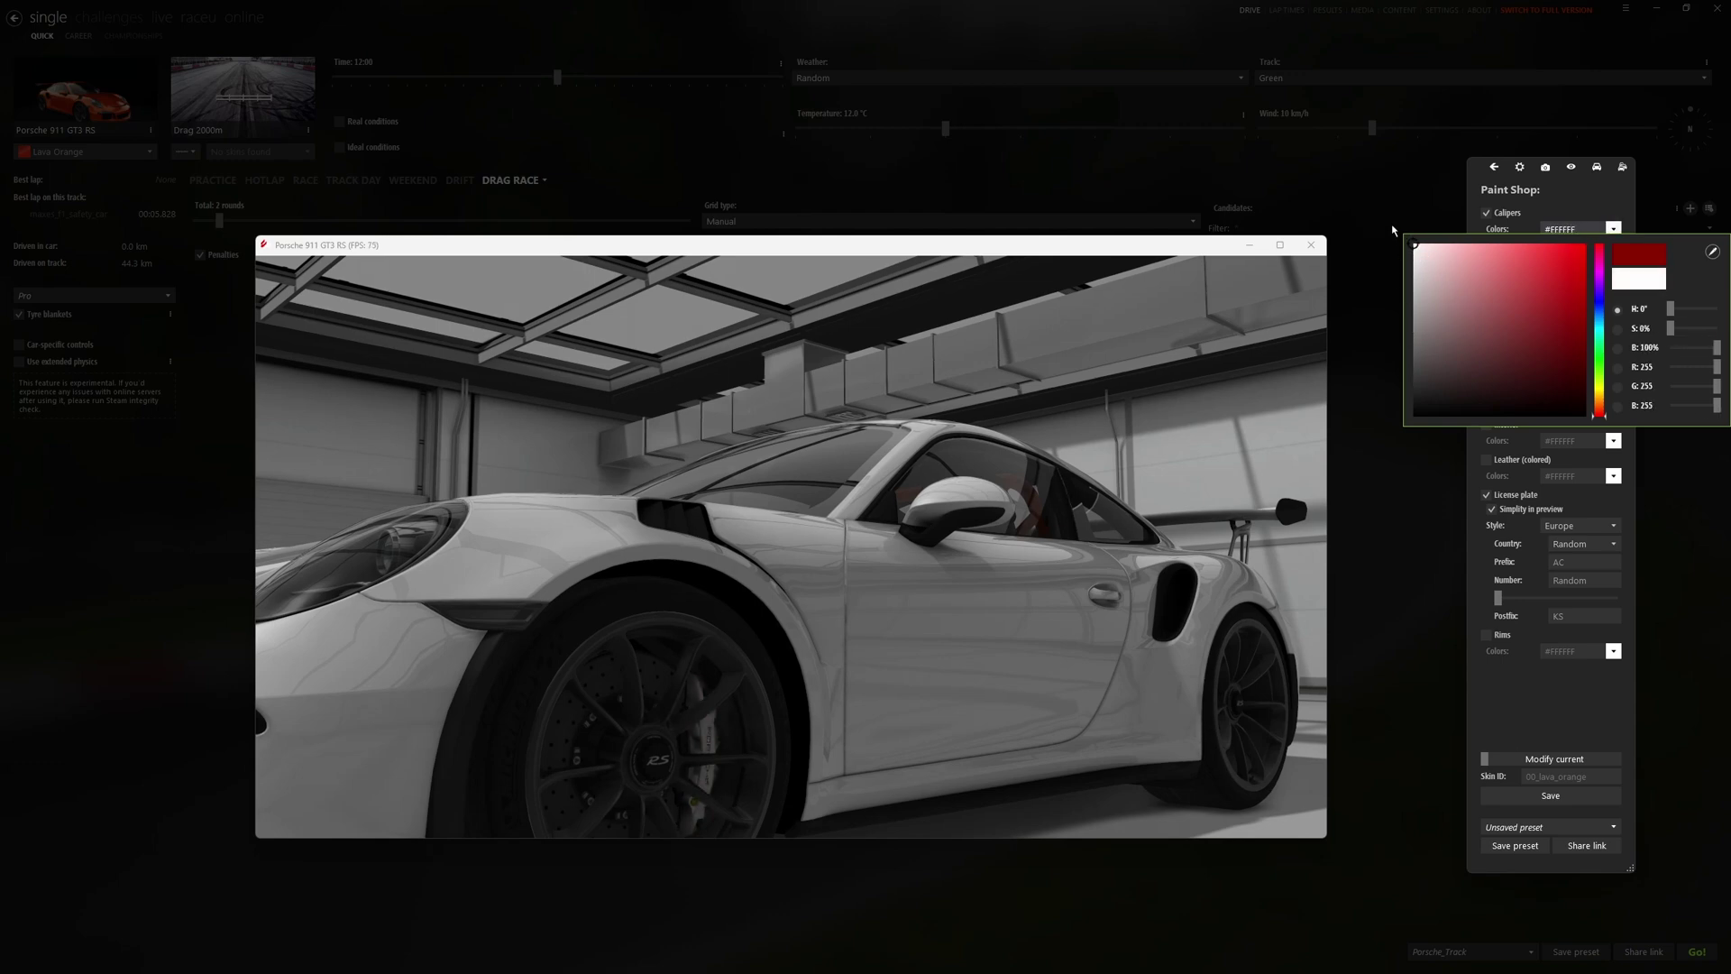
Set the brake caliper color to yellow, #E8B202
left_click_drag(1438, 263, 1600, 249)
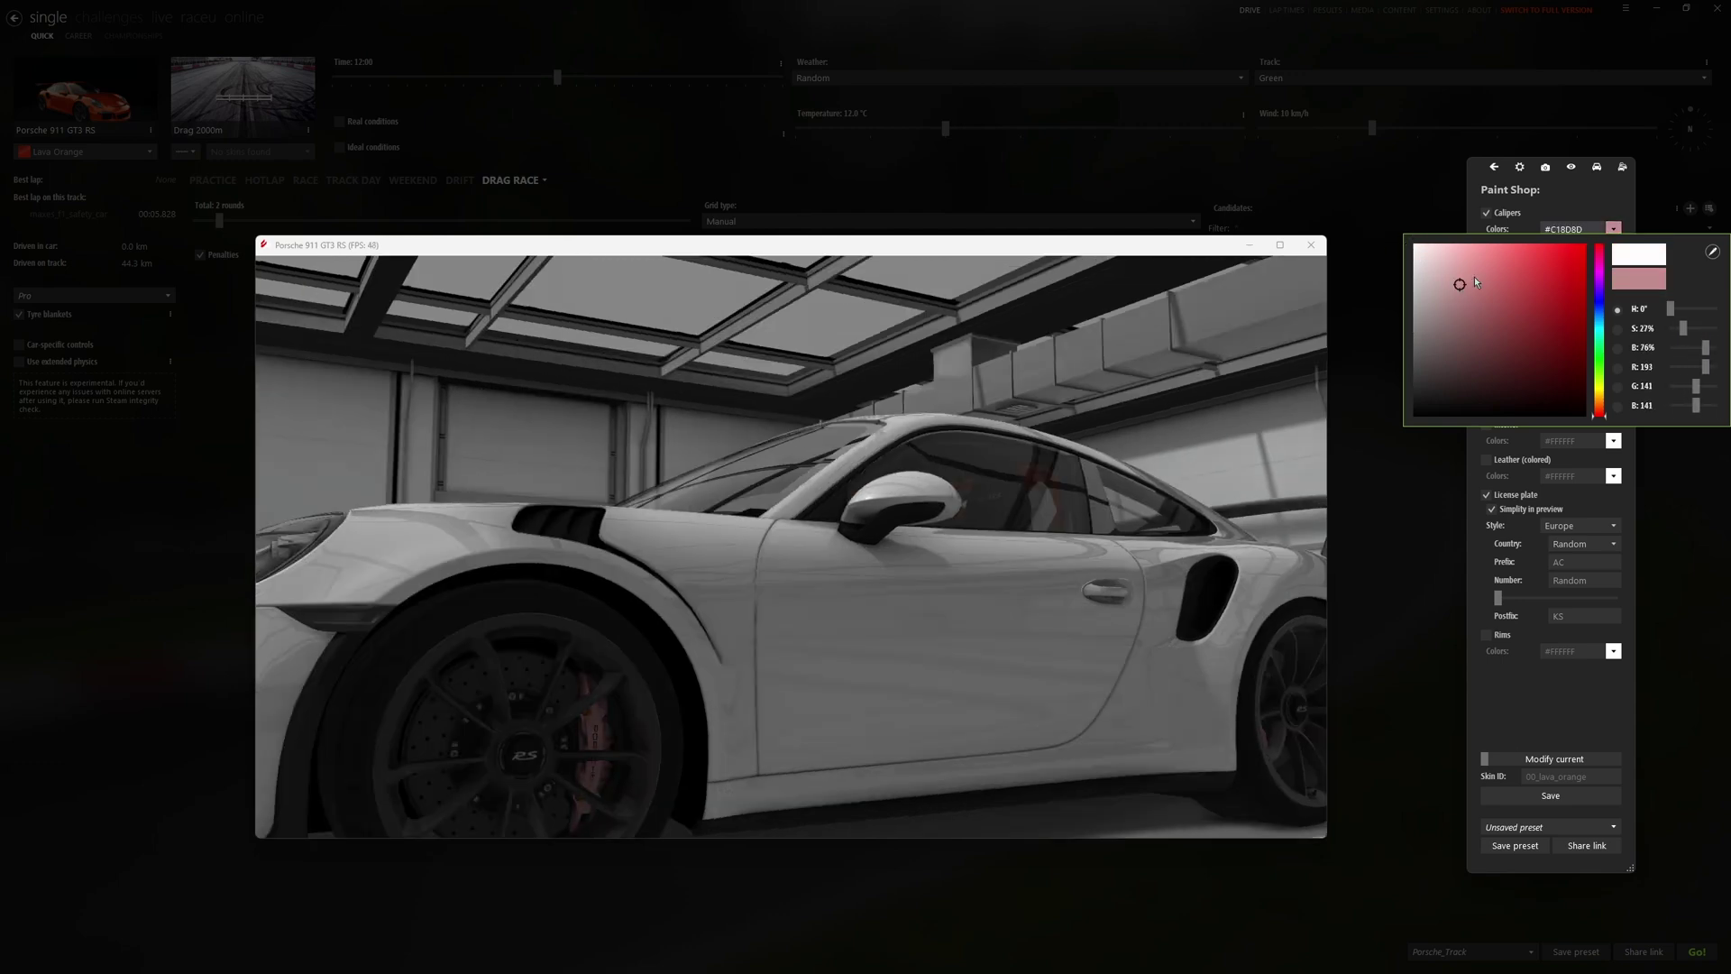
left_click(1600, 394)
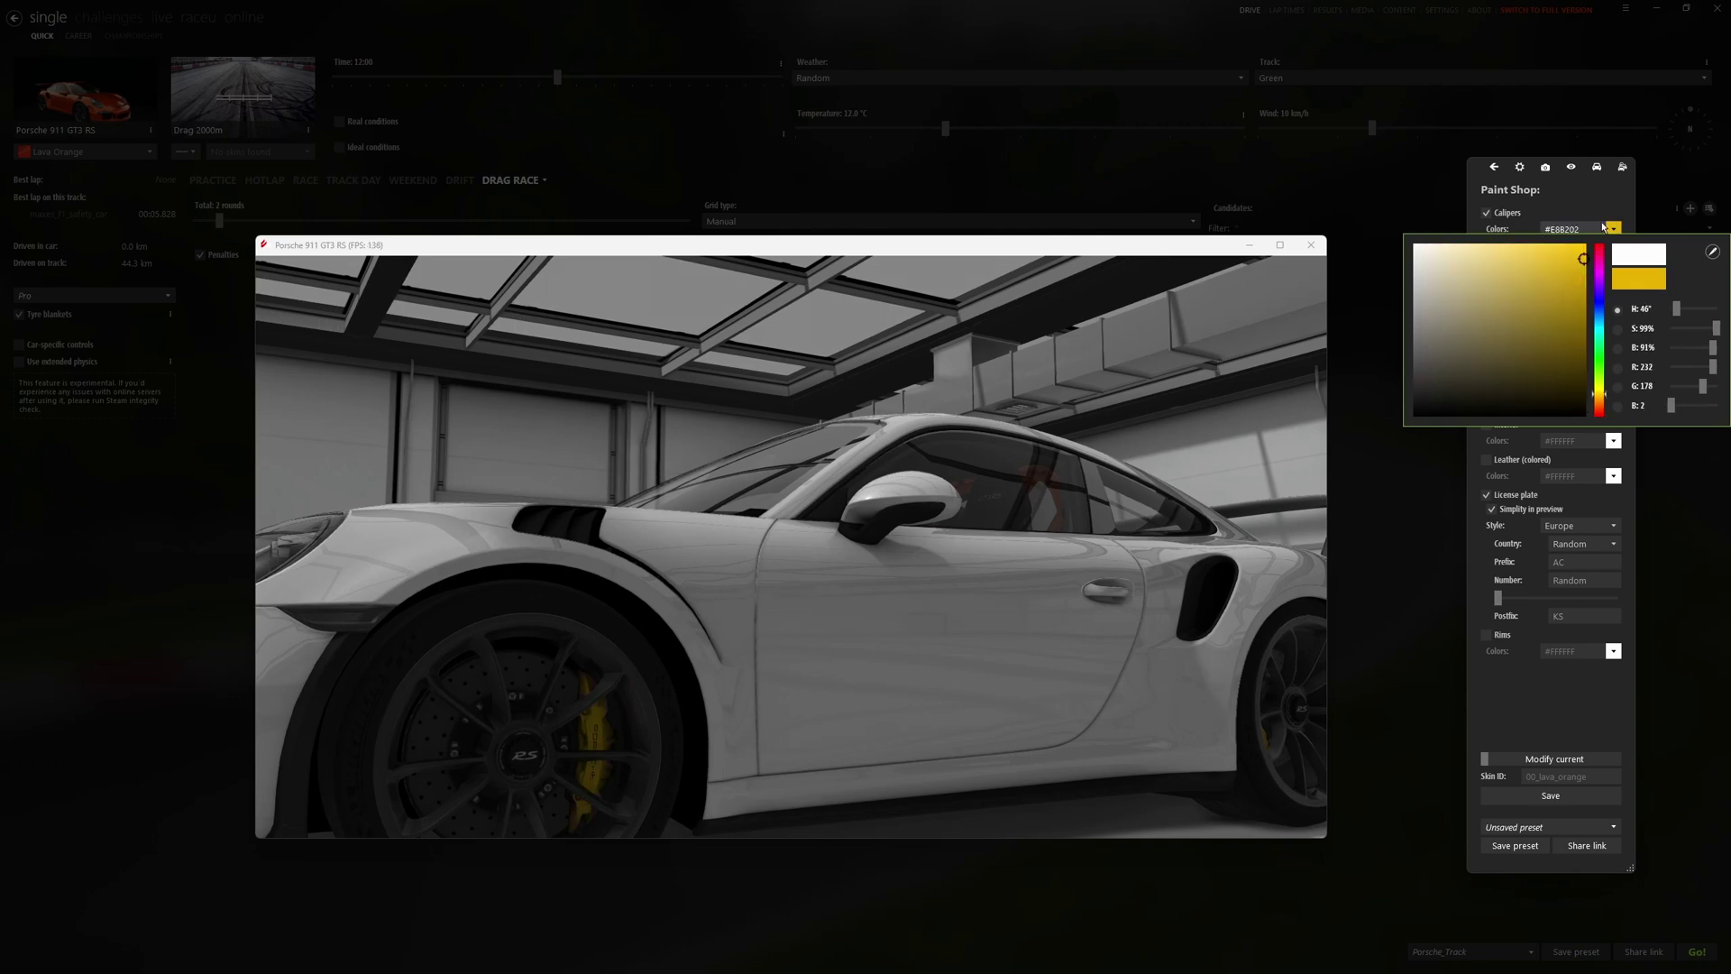
left_click(1607, 228)
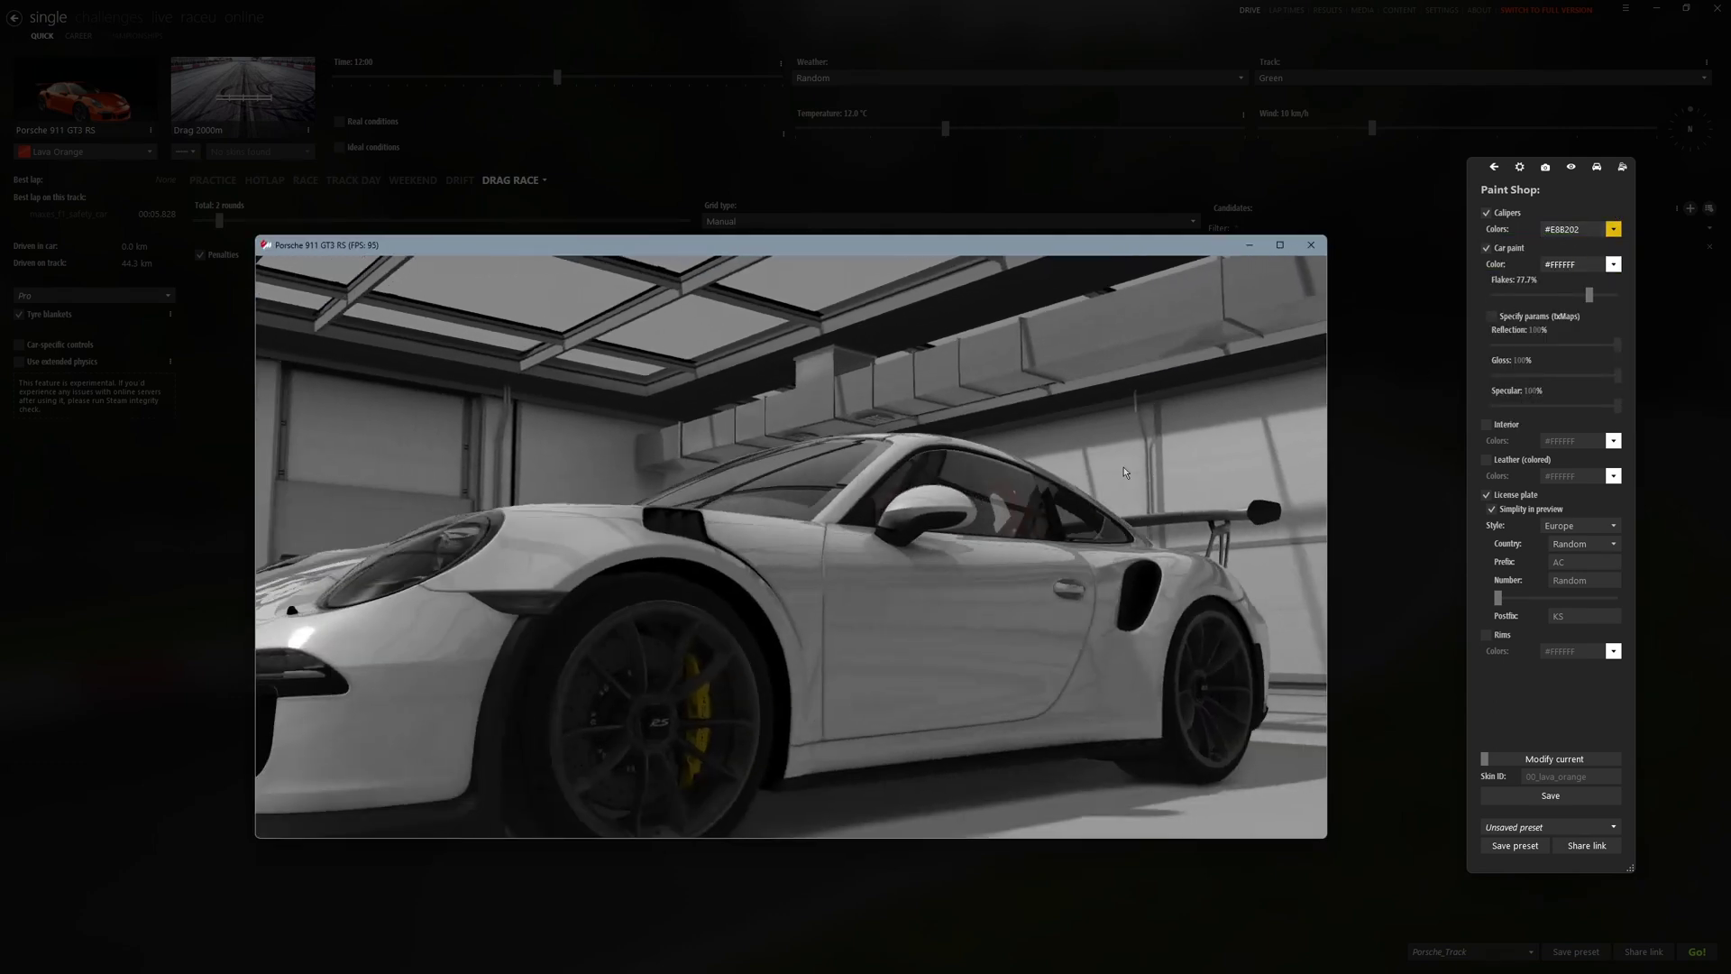
Set the car paint color to deep blue, #0210DD
left_click(1613, 264)
mouse_move(1599, 310)
left_mouse_down()
mouse_move(1556, 318)
mouse_move(1527, 387)
mouse_move(1488, 337)
mouse_move(1585, 300)
mouse_move(1609, 318)
mouse_move(1597, 307)
mouse_move(1599, 343)
left_mouse_up()
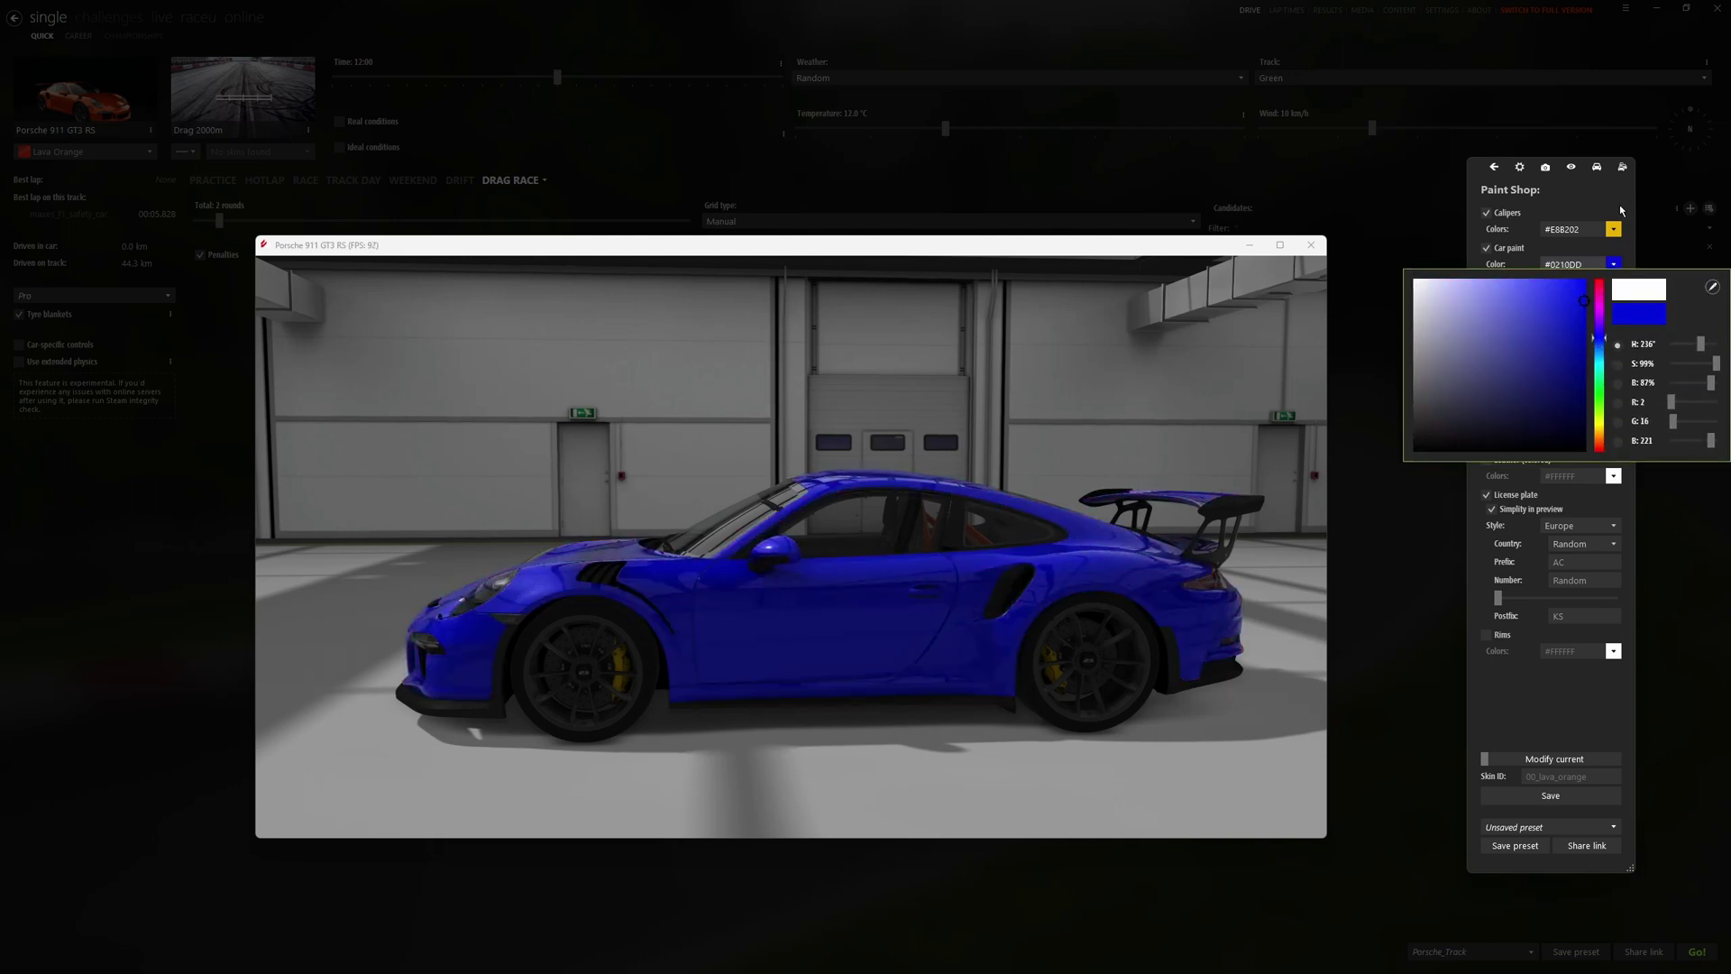
left_click(1614, 241)
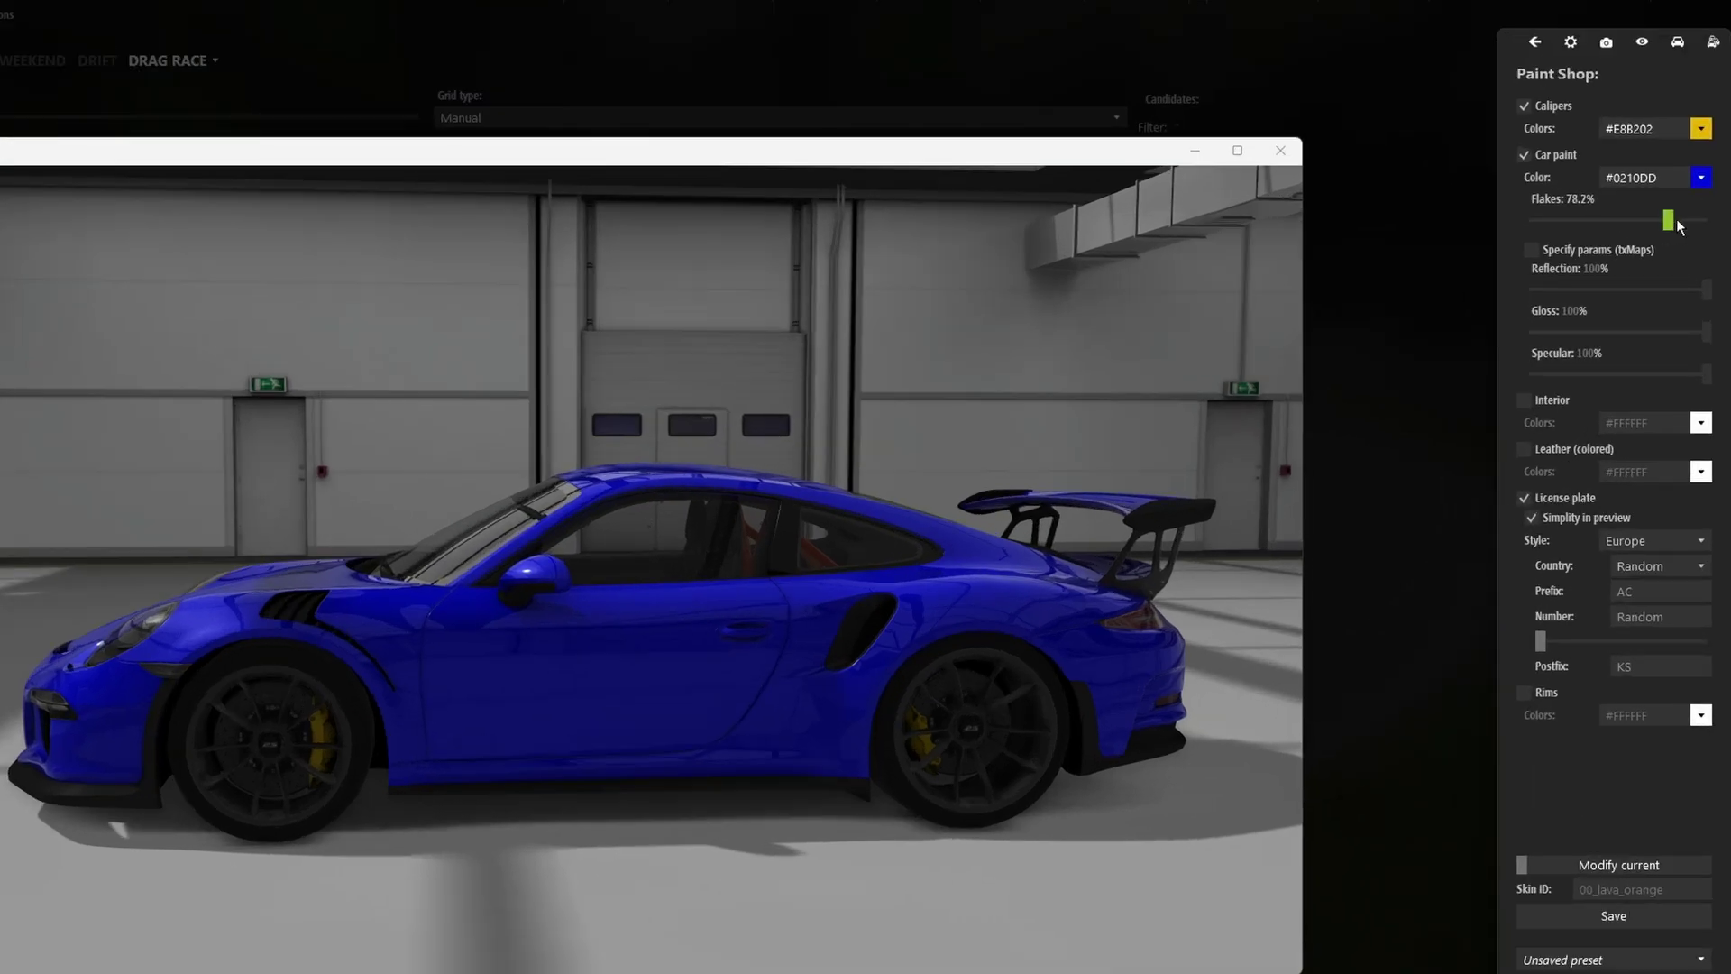
Set the paint flakes to 100%, and enable the custom txMaps parameters with reflection at 80%
left_click_drag(1679, 226, 1524, 222)
left_click_drag(505, 566, 510, 642)
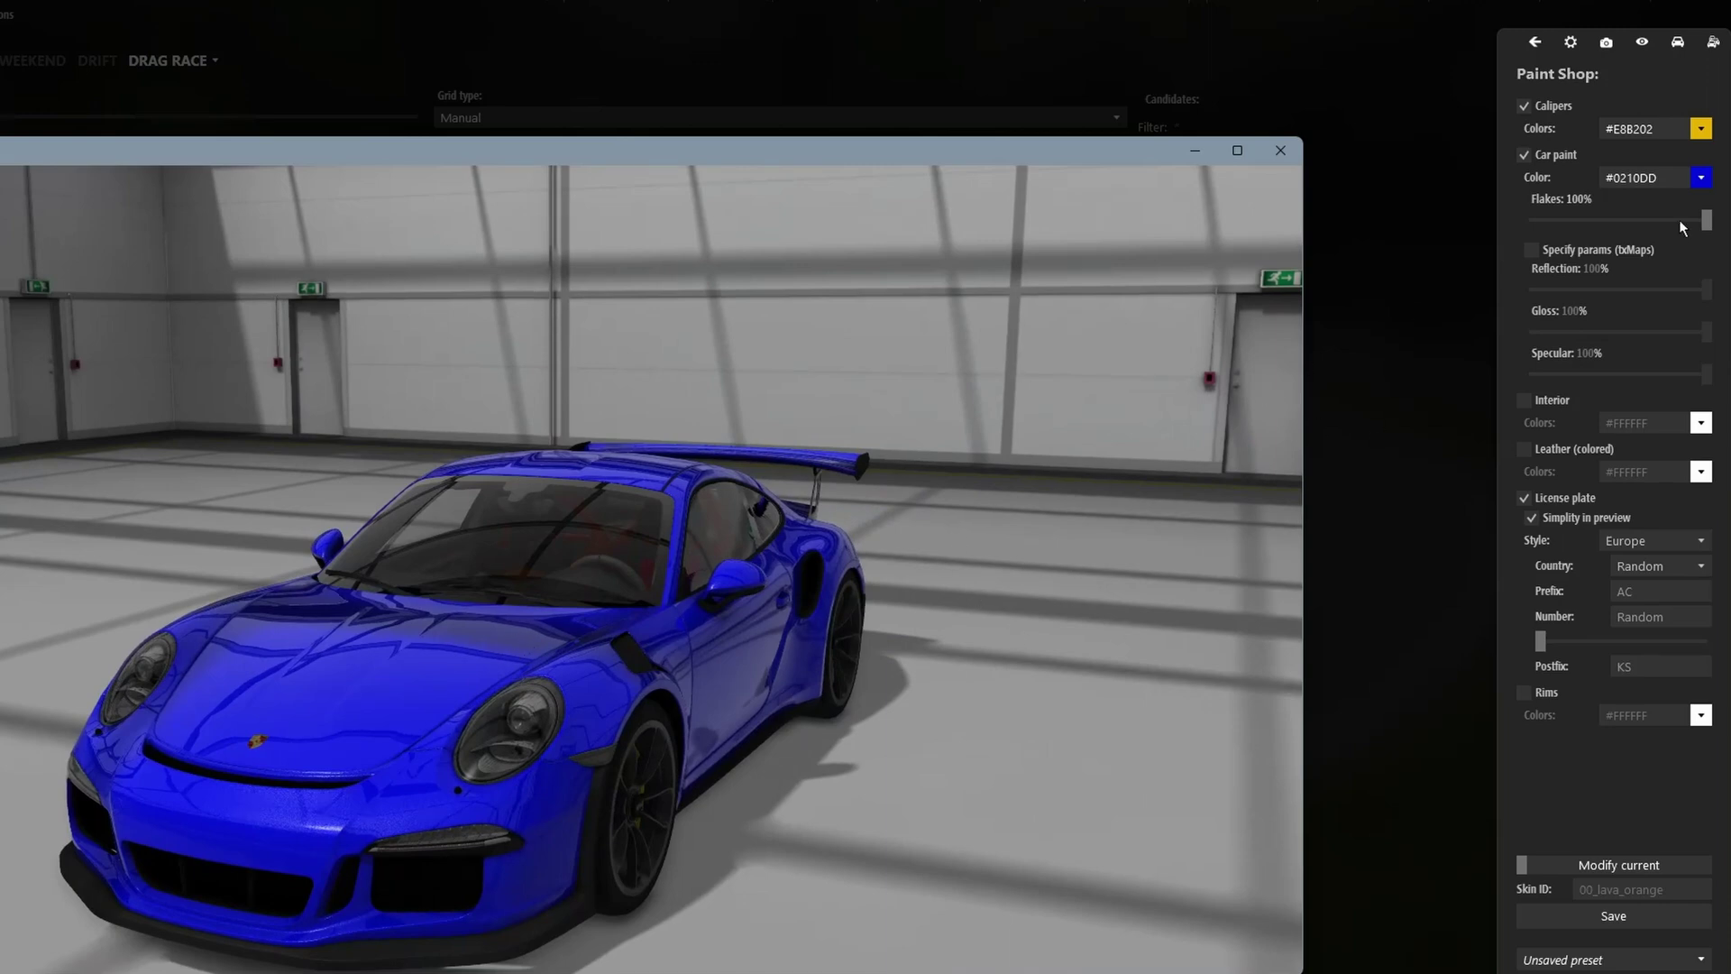
left_click(1532, 251)
mouse_move(1705, 289)
left_mouse_down()
mouse_move(1533, 288)
mouse_move(1672, 298)
left_mouse_up()
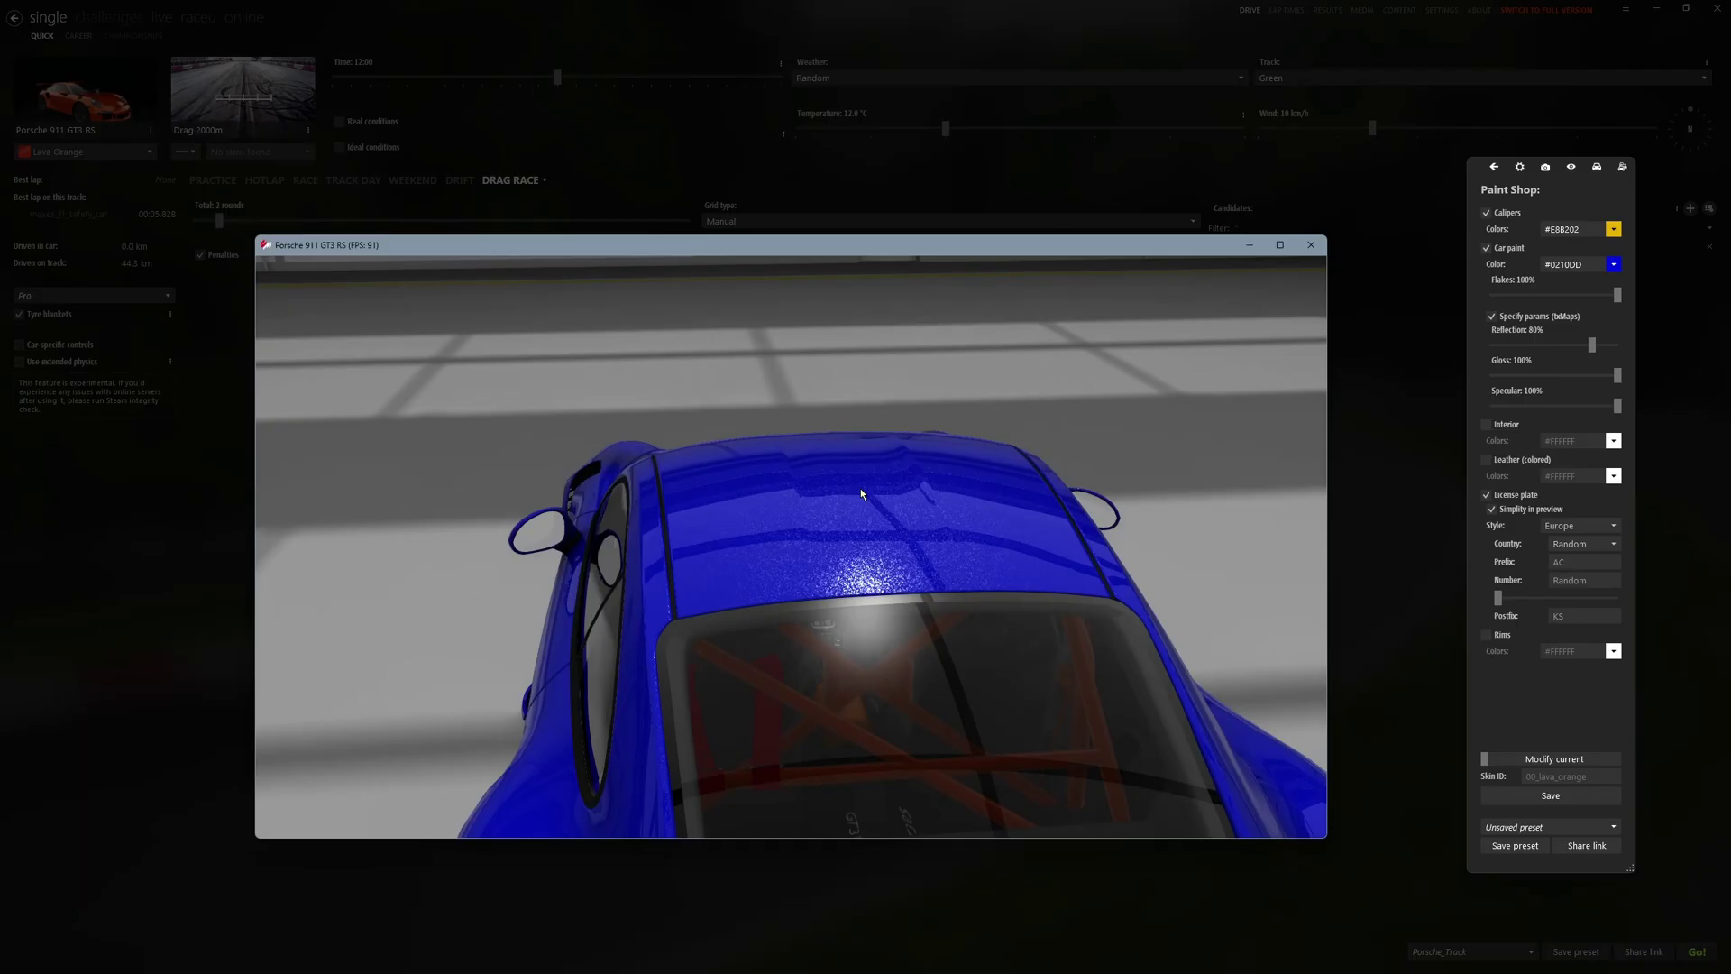
Enable custom interior coloring and set the interior color to dark yellow, #D3A706
left_click_drag(860, 489, 835, 424)
scroll(833, 426, "up", 8)
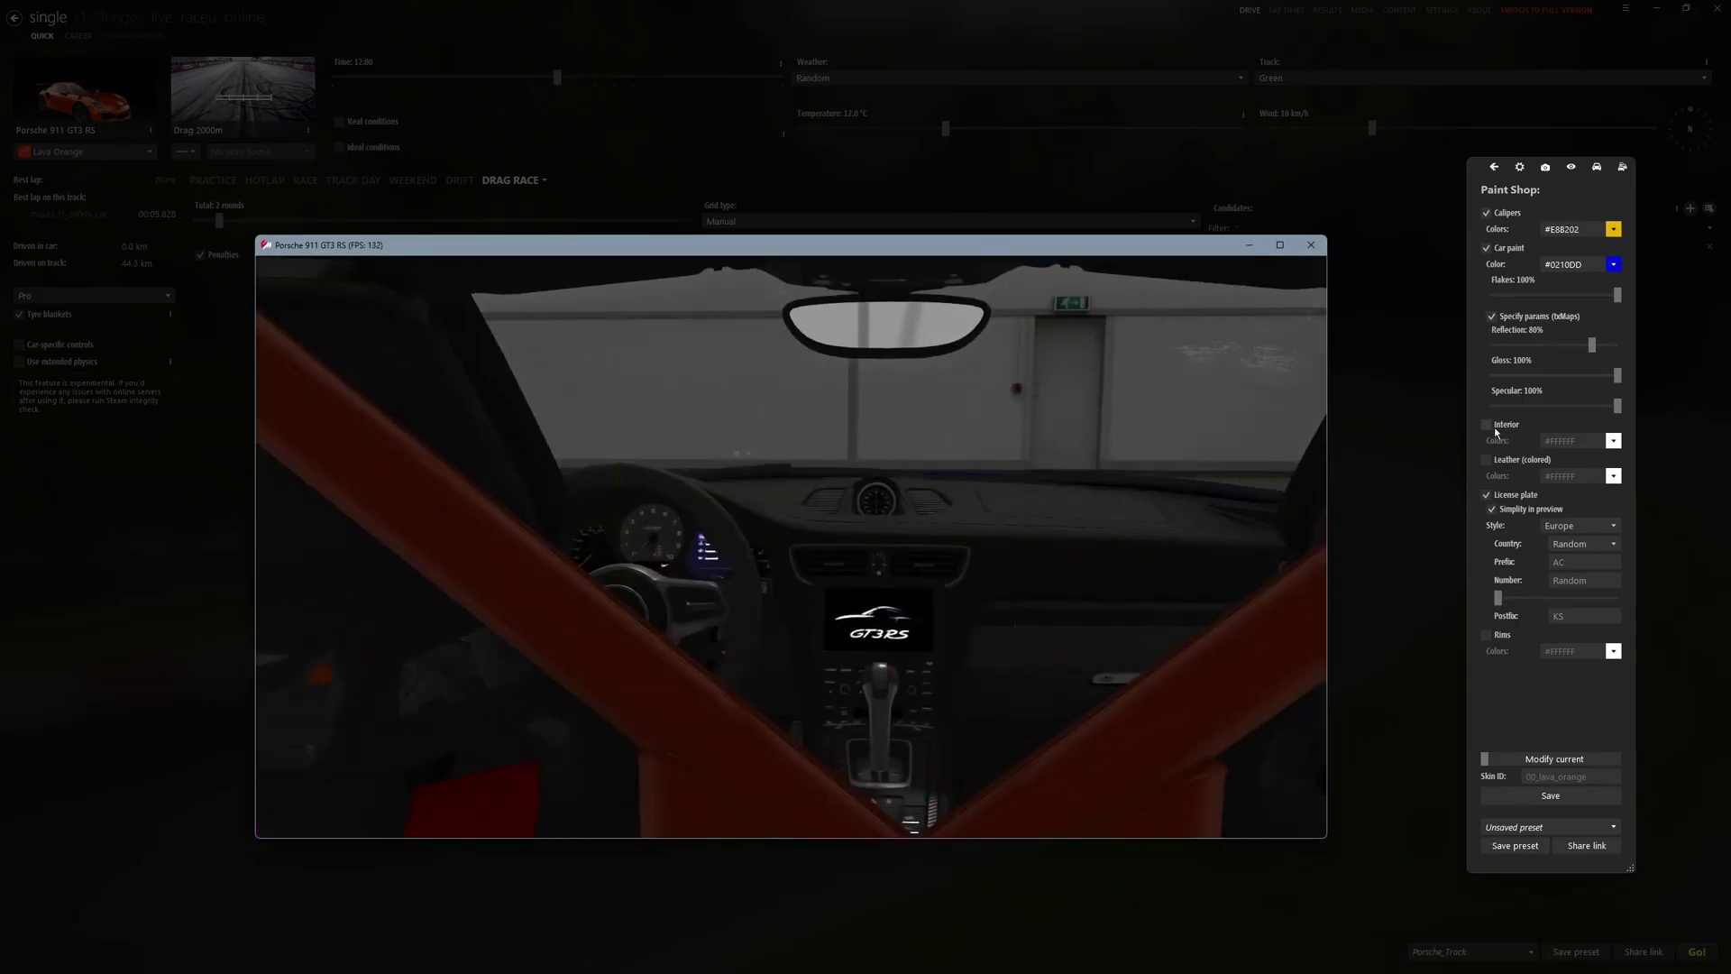
left_click(1487, 425)
left_click(1489, 426)
left_click(1490, 425)
left_click(1614, 441)
mouse_move(1533, 514)
left_mouse_down()
mouse_move(1431, 565)
mouse_move(1554, 553)
left_mouse_up()
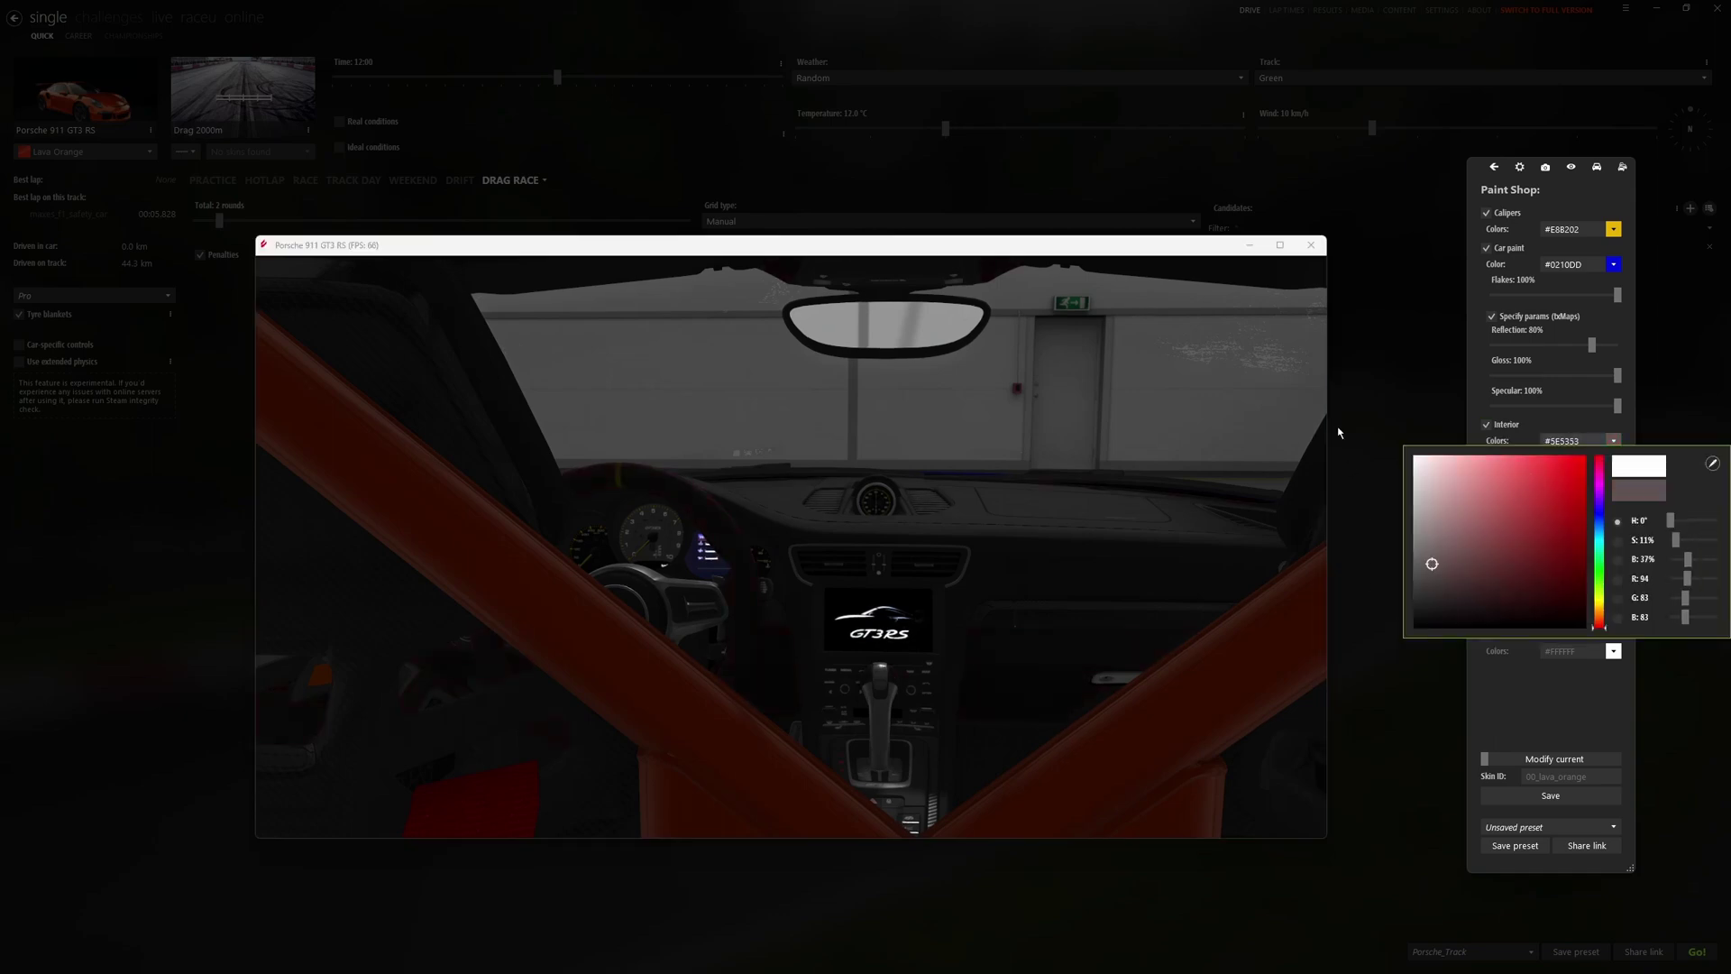
left_click(1471, 568)
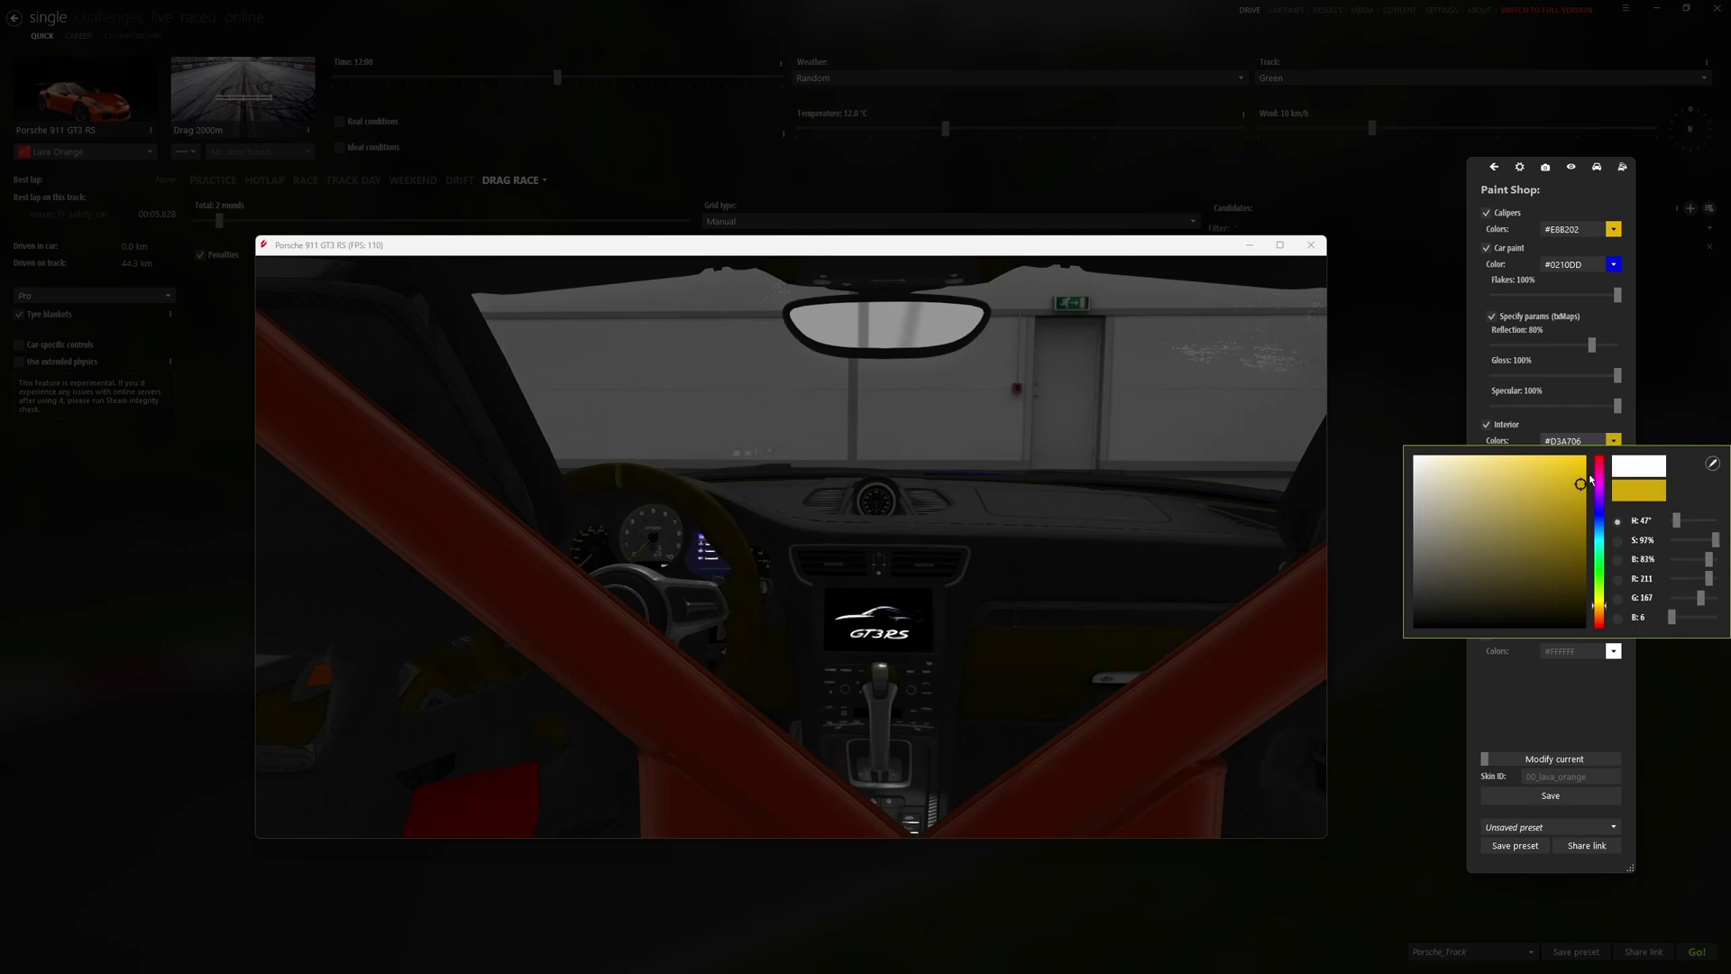
left_click(1471, 445)
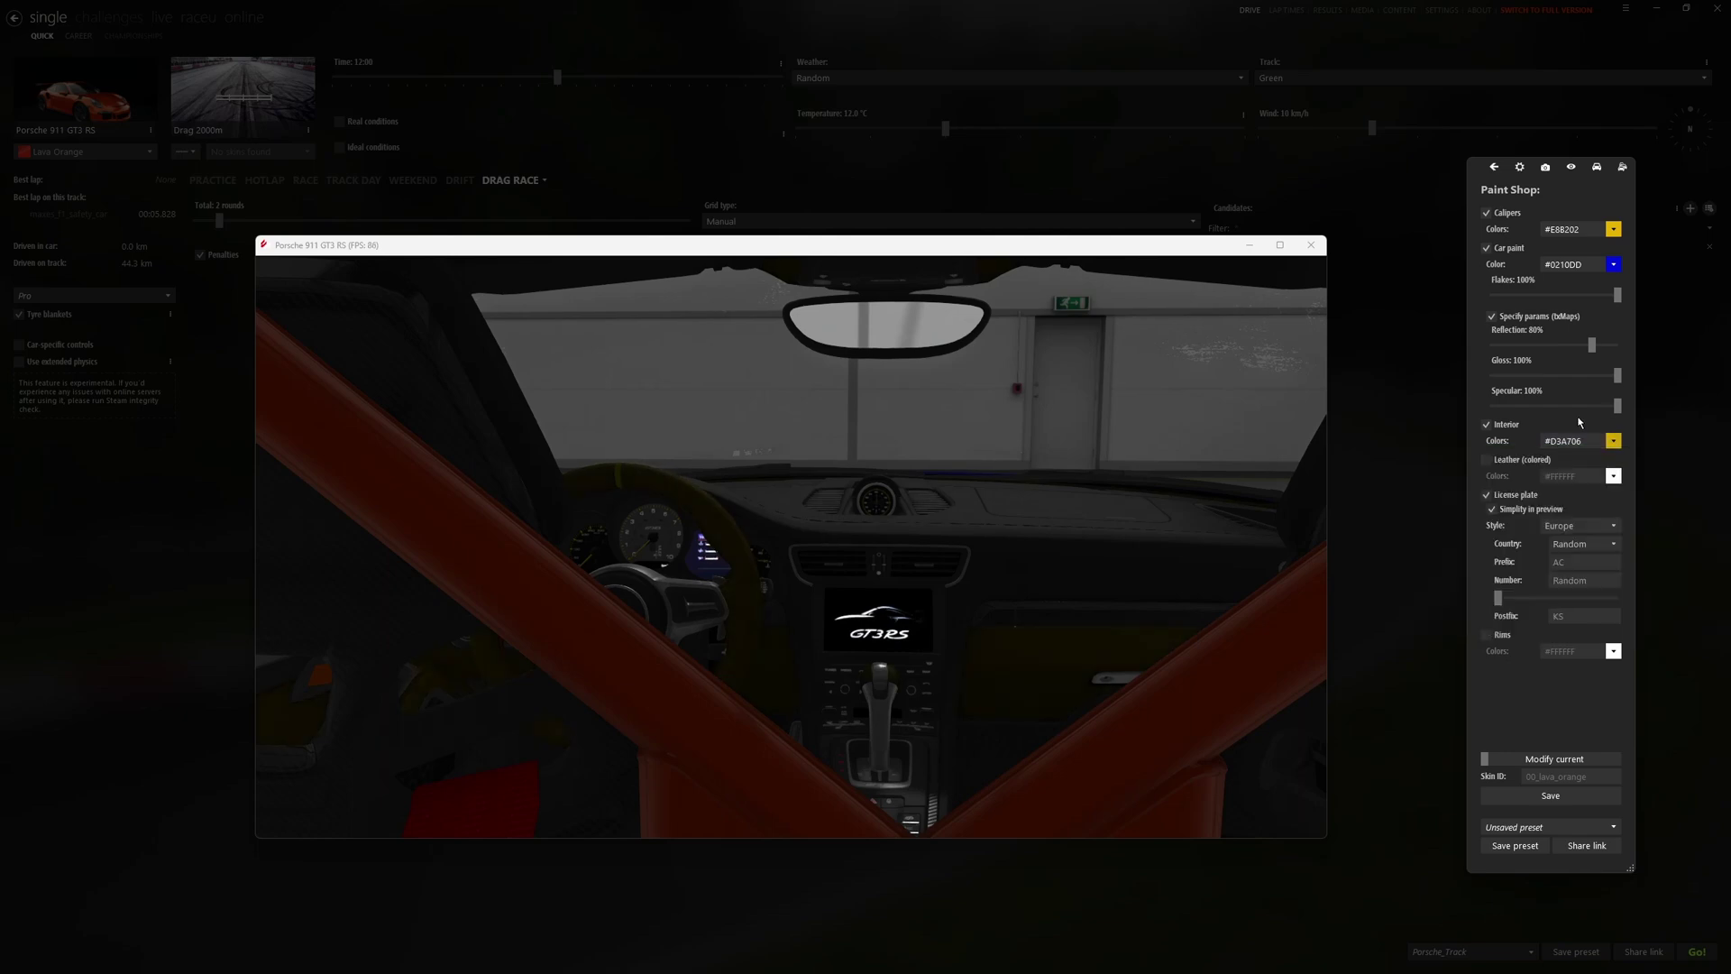
Change the interior color to a brighter yellow, #E2B616
mouse_move(870, 537)
left_mouse_down()
mouse_move(991, 603)
mouse_move(1047, 585)
mouse_move(727, 559)
mouse_move(1013, 618)
left_mouse_up()
left_click(1613, 440)
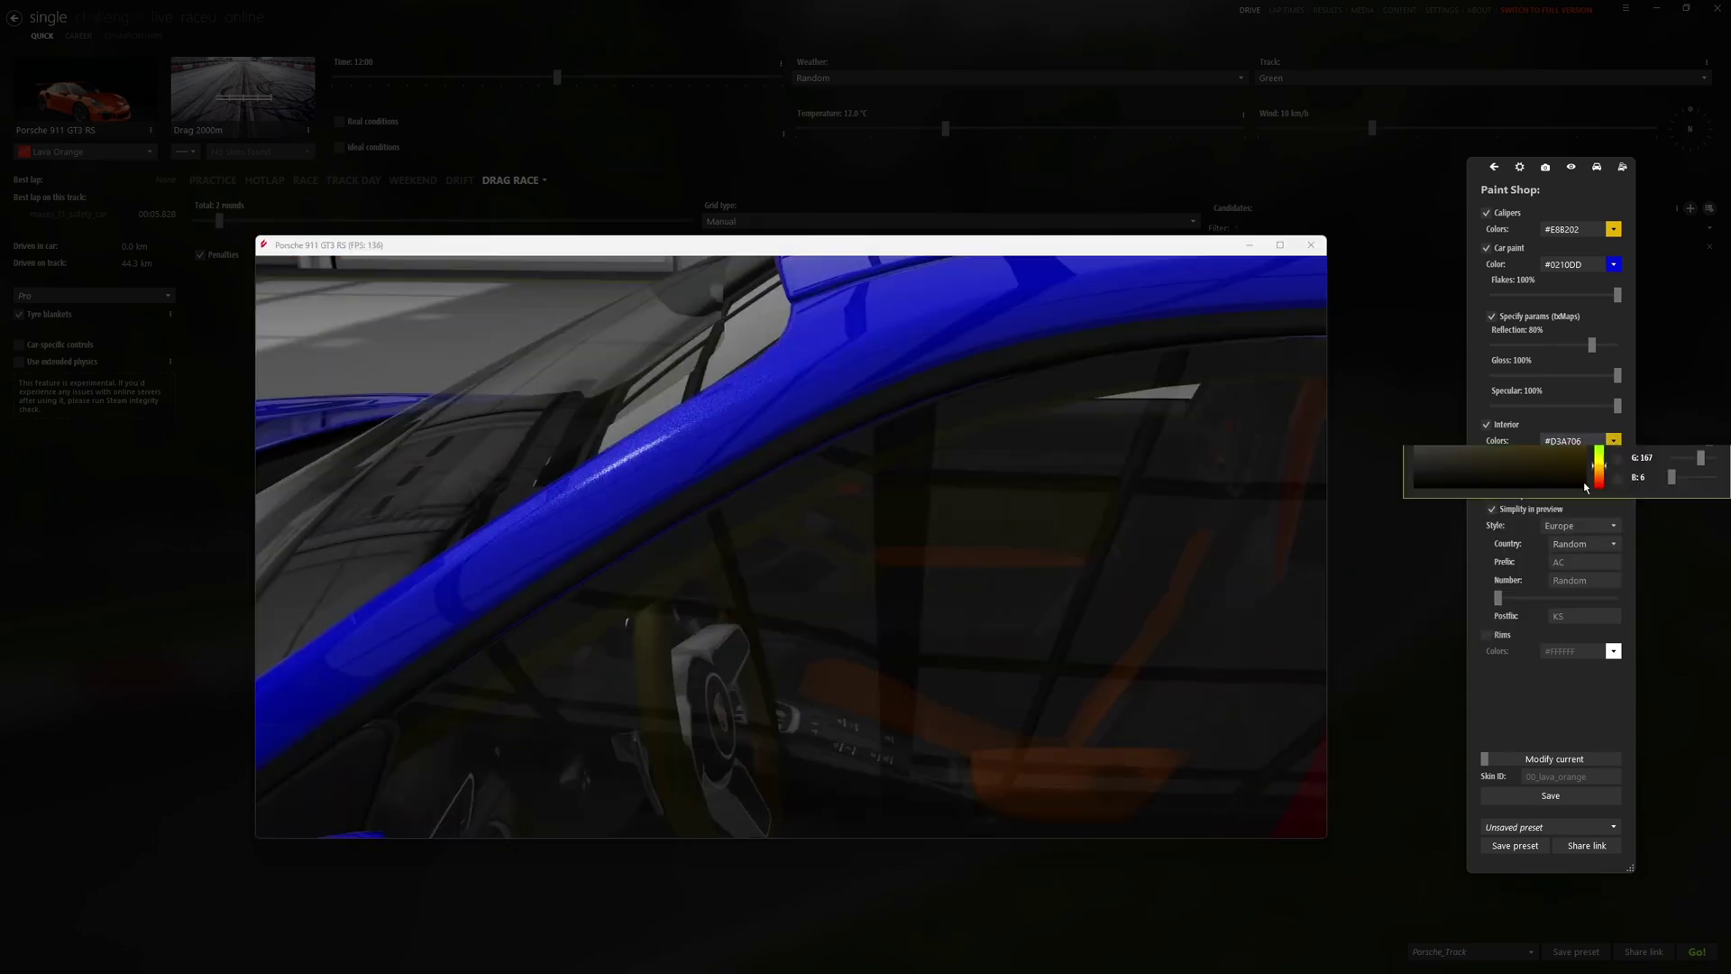
mouse_move(1497, 595)
left_mouse_down()
mouse_move(1476, 568)
mouse_move(1569, 474)
left_mouse_up()
Enable the colored leather option and set the leather color to near-white, #FFF2F2
scroll(623, 669, "down", 5)
left_click_drag(622, 669, 954, 582)
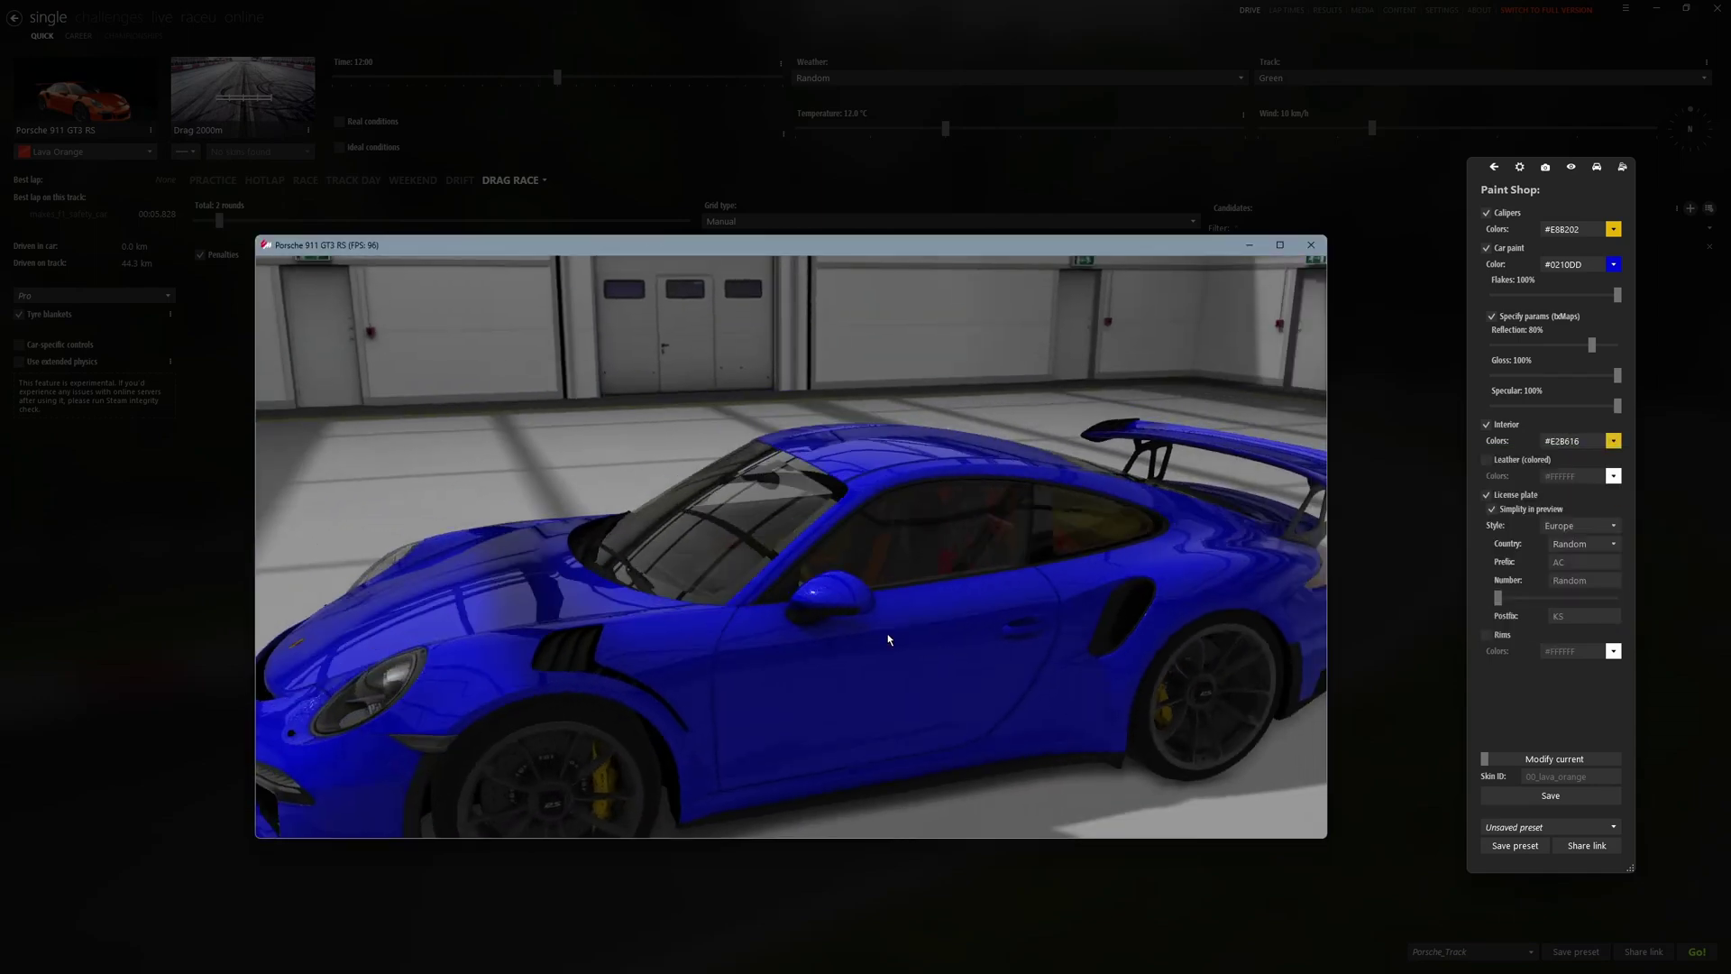
scroll(954, 630, "down", 5)
left_click_drag(874, 624, 1010, 633)
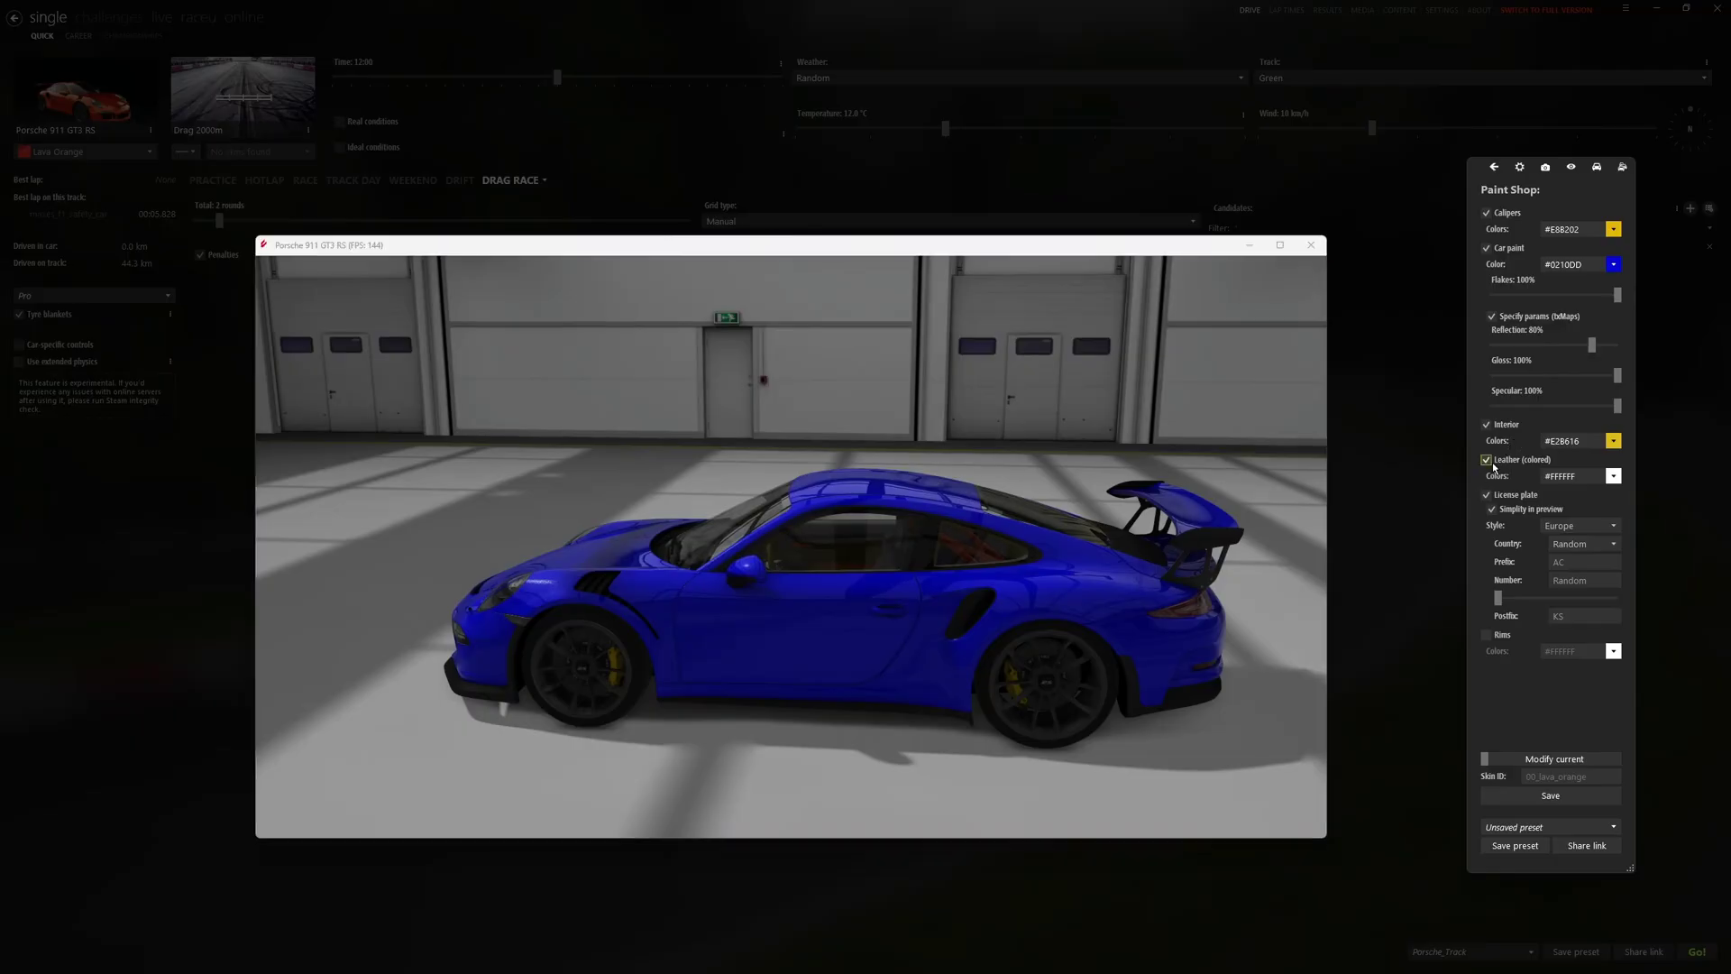
left_click(1487, 461)
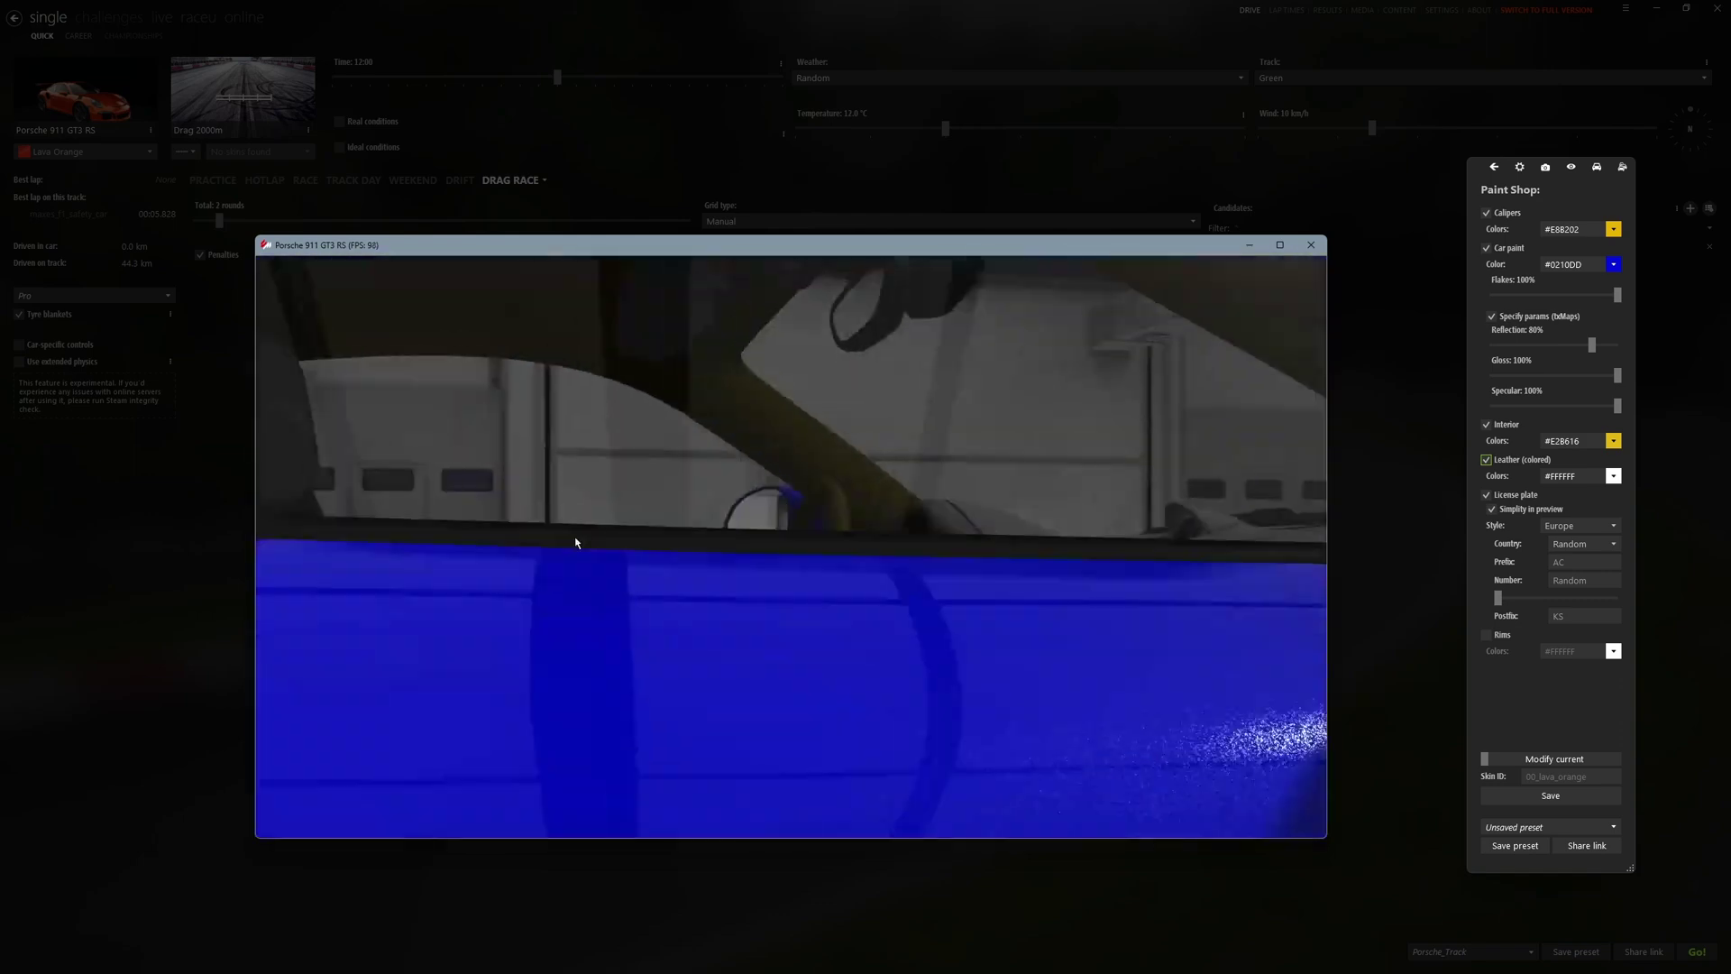
left_click(1613, 476)
left_click_drag(1566, 541, 1421, 493)
left_click(1346, 437)
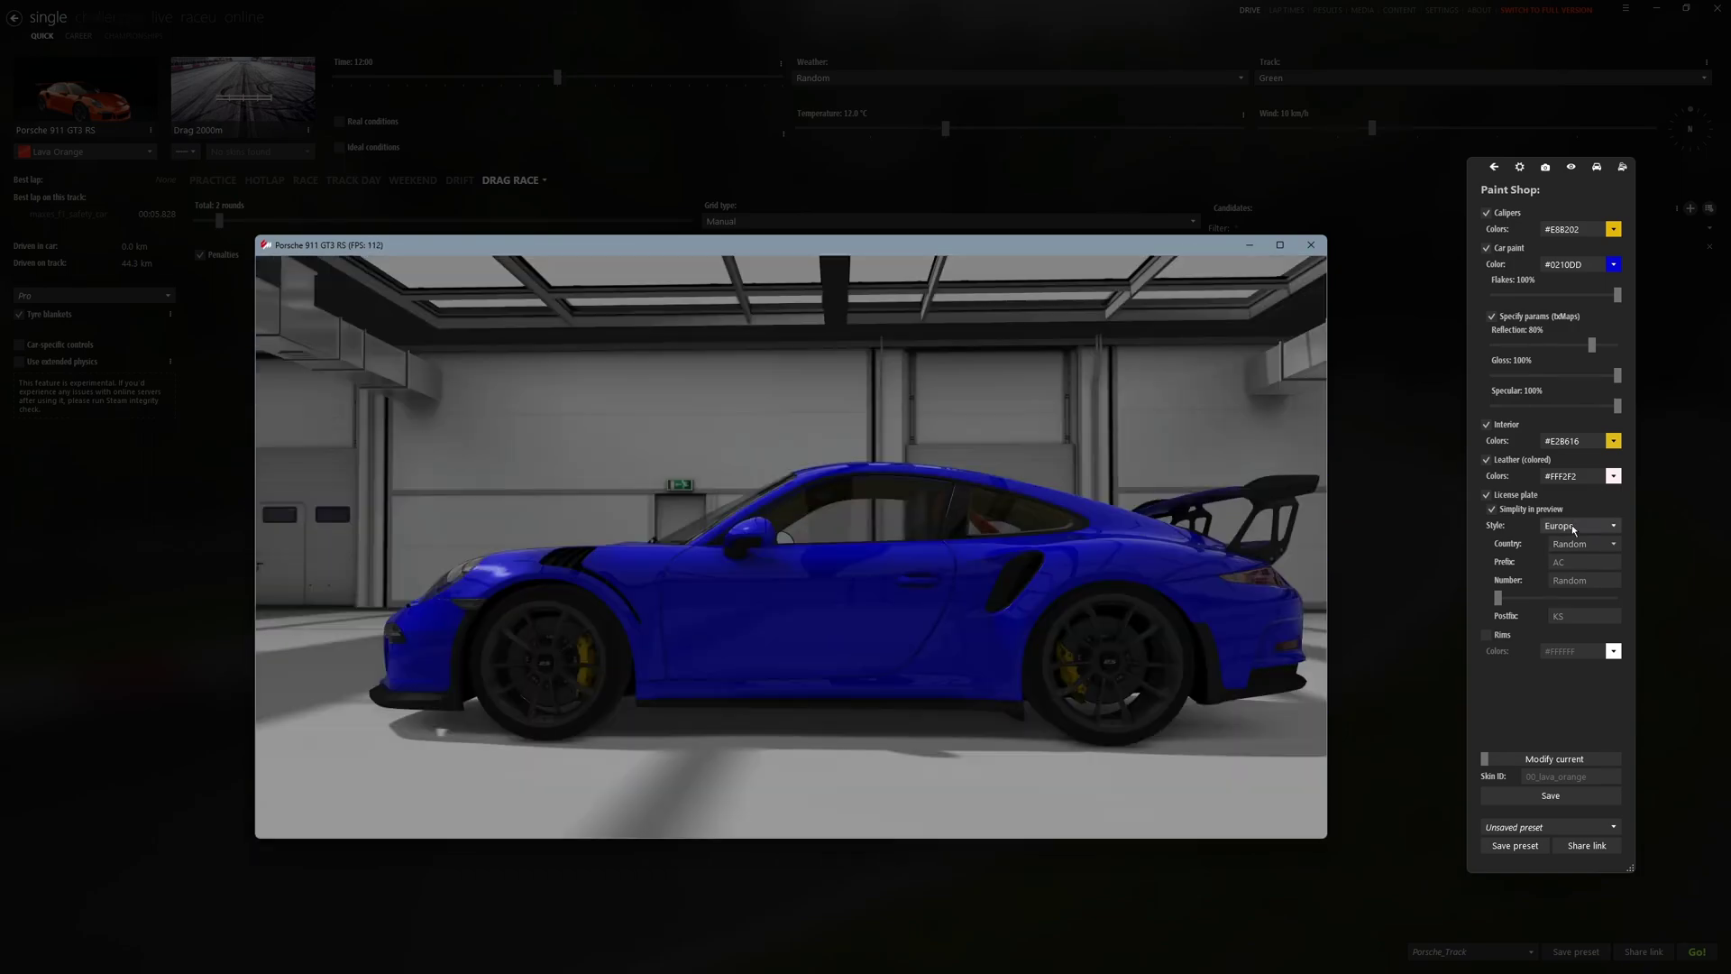
Try the Europe, Europe (Kunos), Japan, United States and United Kingdom license plate styles on the car
left_click(1574, 531)
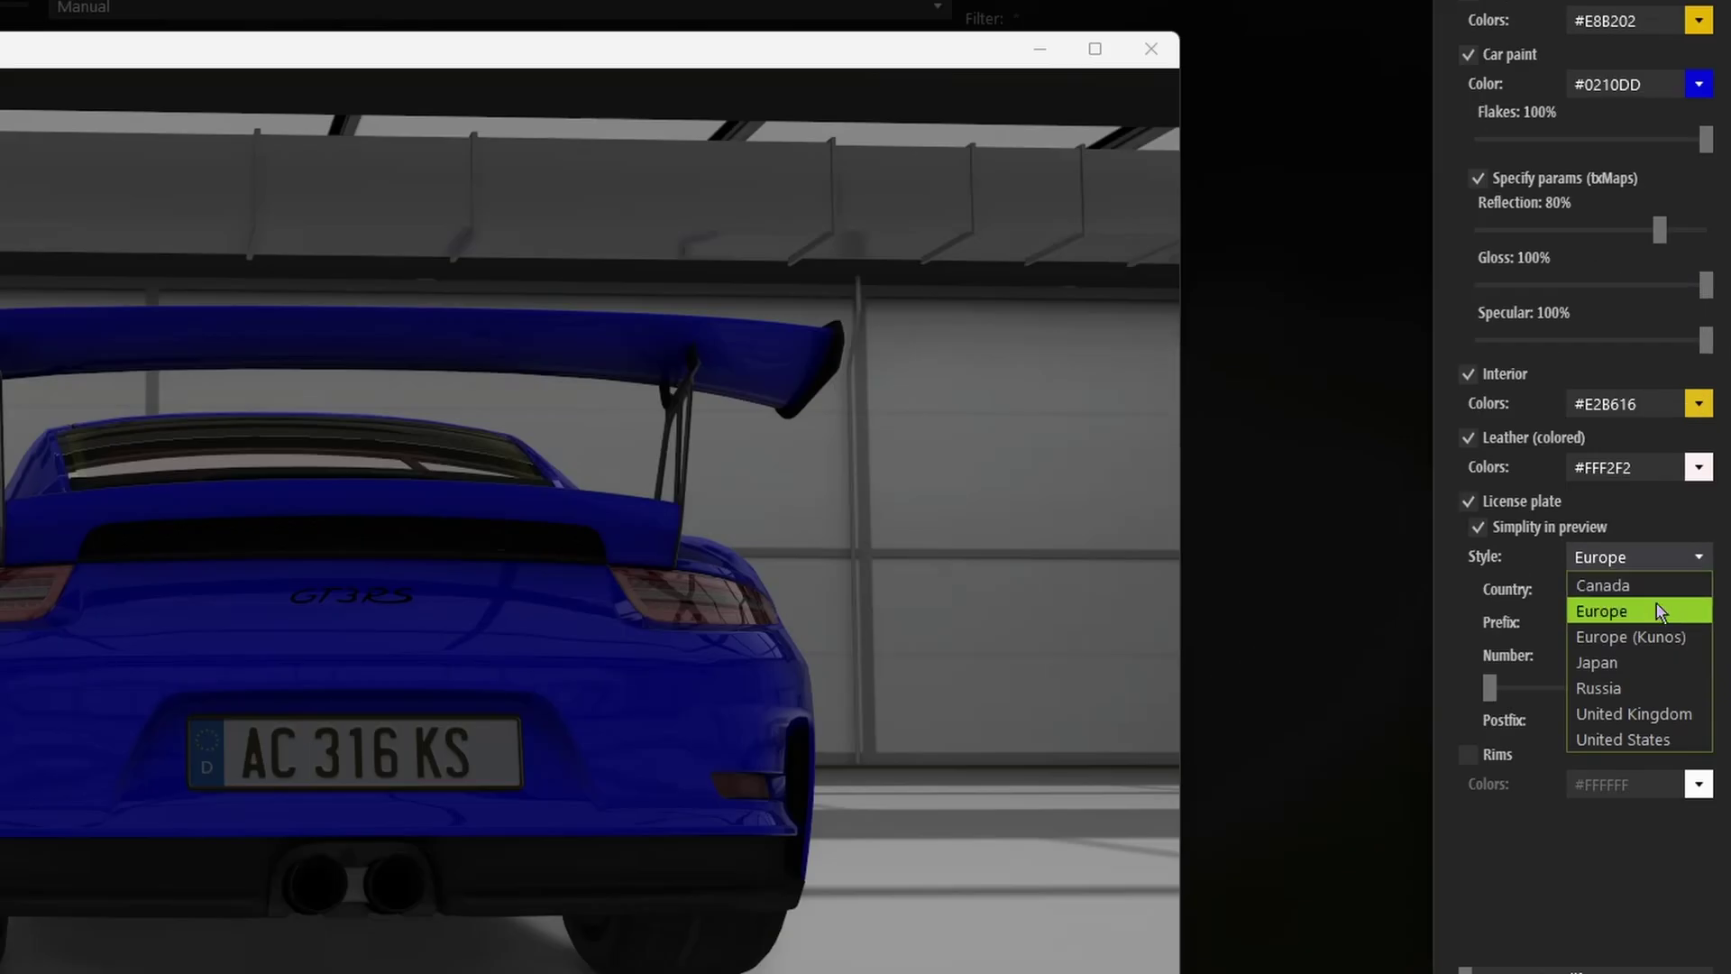
left_click(1659, 613)
left_click(1640, 559)
left_click(1633, 635)
left_click(1631, 557)
left_click(1616, 663)
left_click(1620, 561)
left_click(1624, 739)
left_click(1639, 557)
left_click(1637, 718)
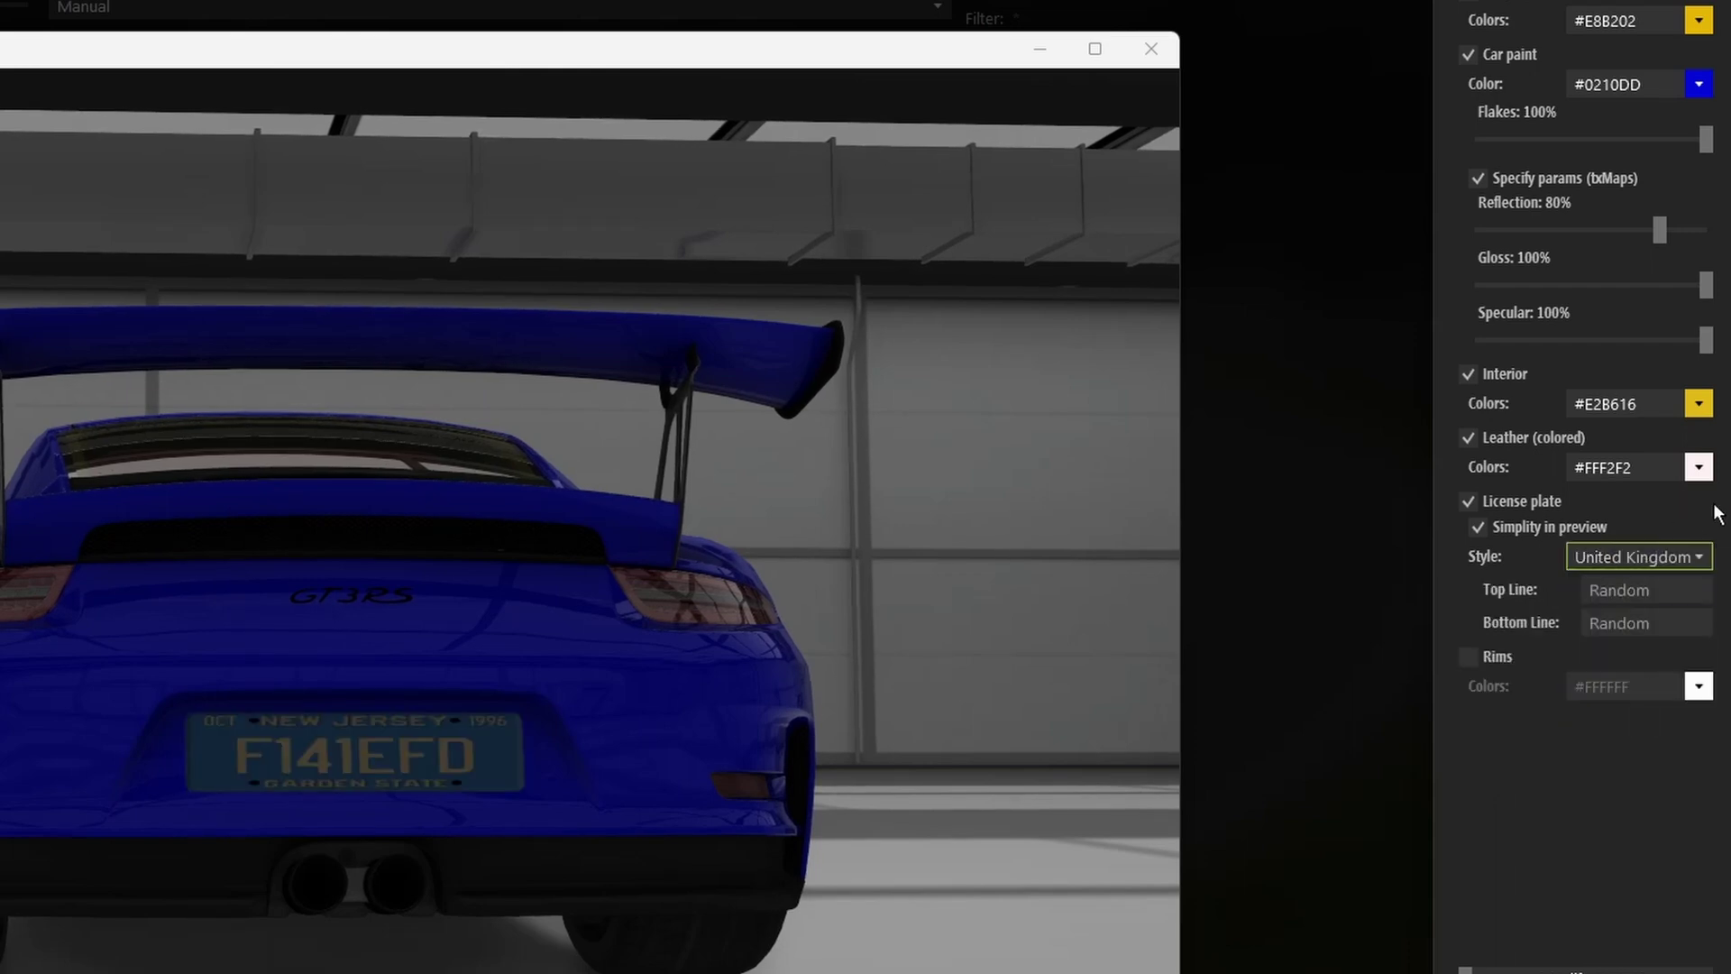
Set the country of the Europe-style license plate to Germany
left_click(1699, 595)
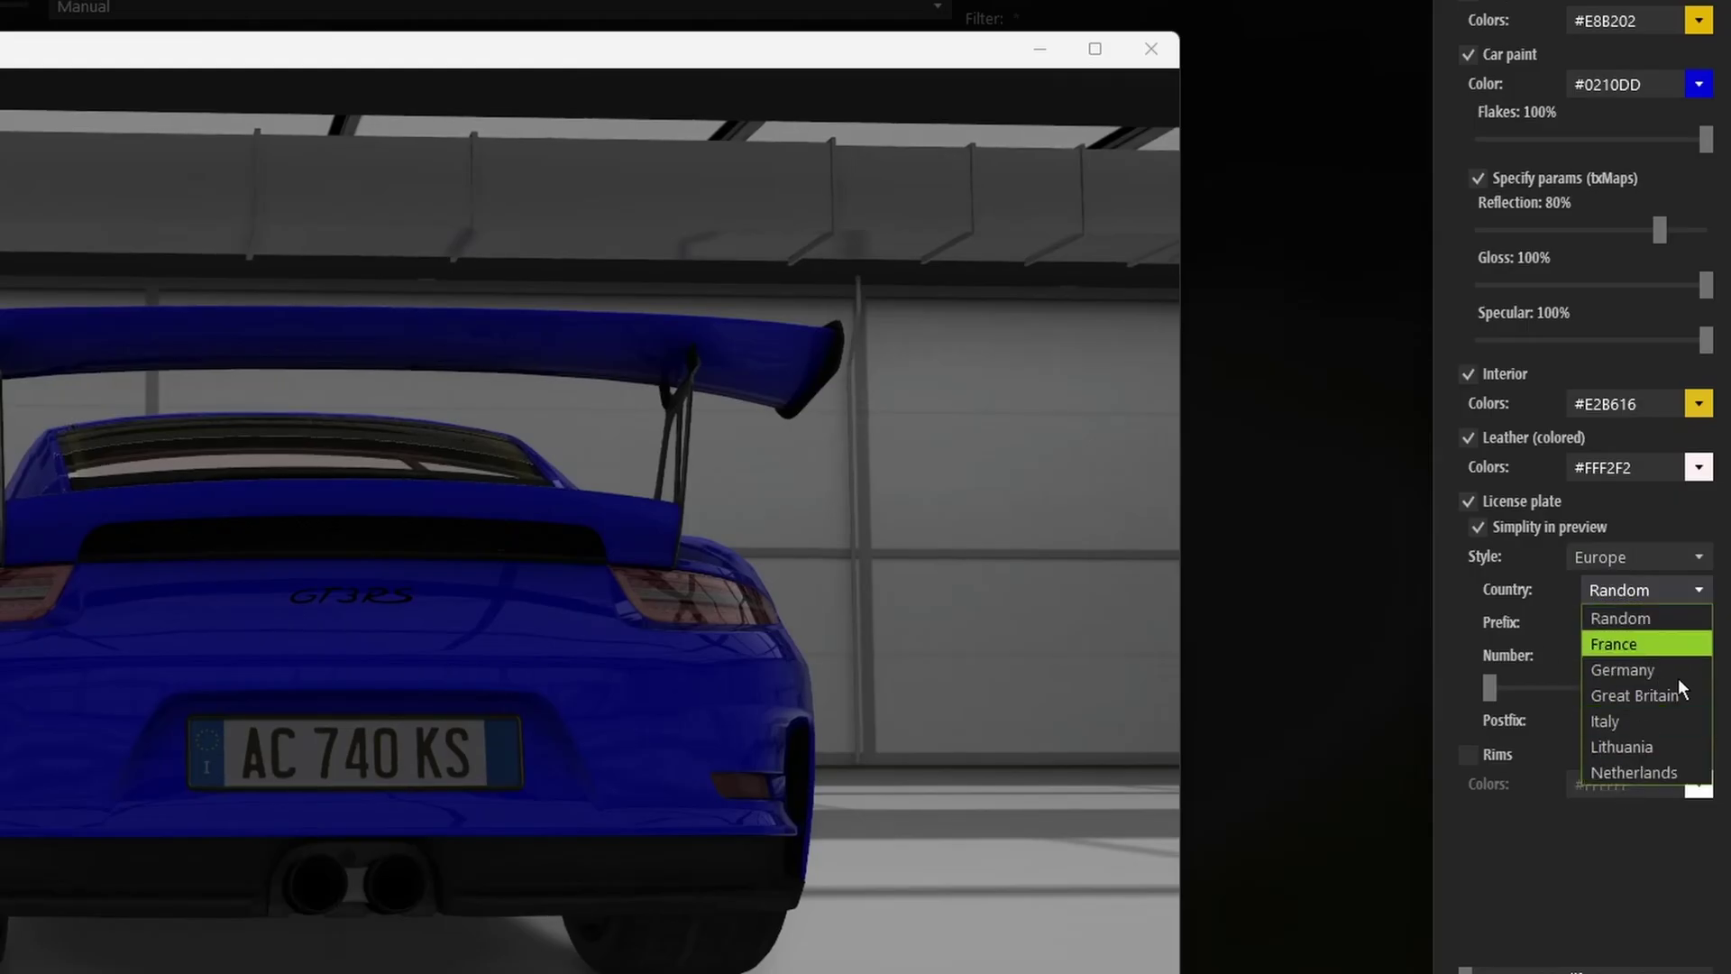
left_click(1627, 670)
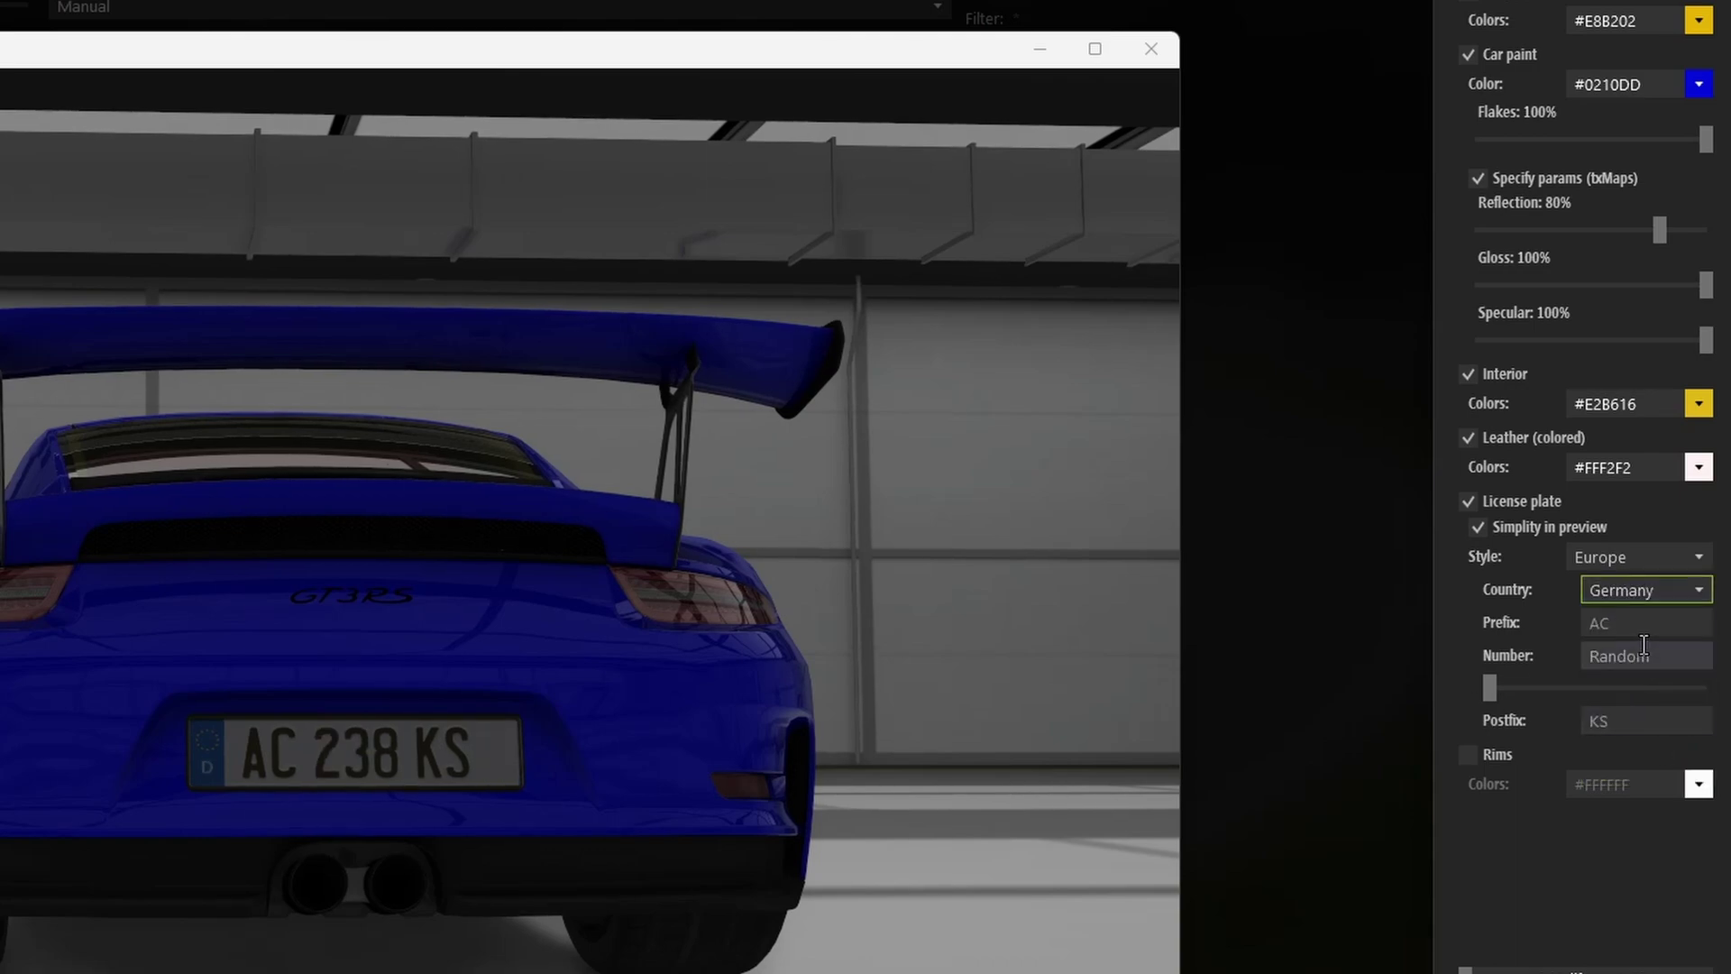
Set the license plate's prefix to HH, its number to 2670 and its postfix to PH
left_click_drag(1657, 624, 1434, 612)
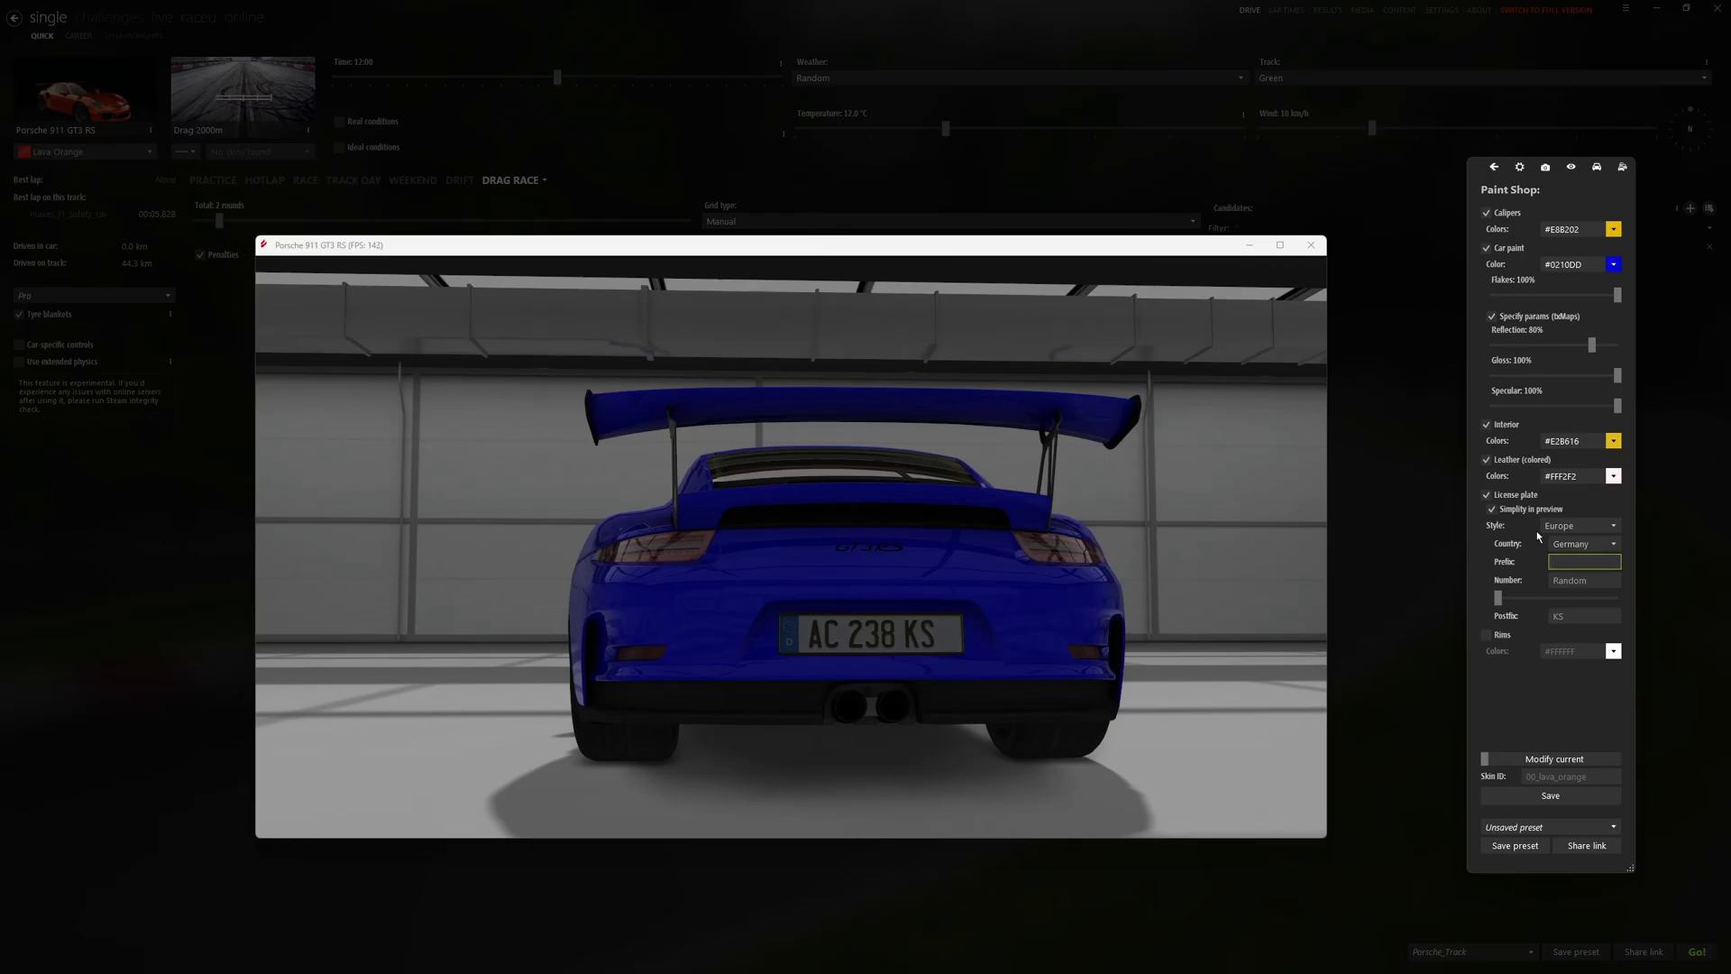
type("HH")
type("2670")
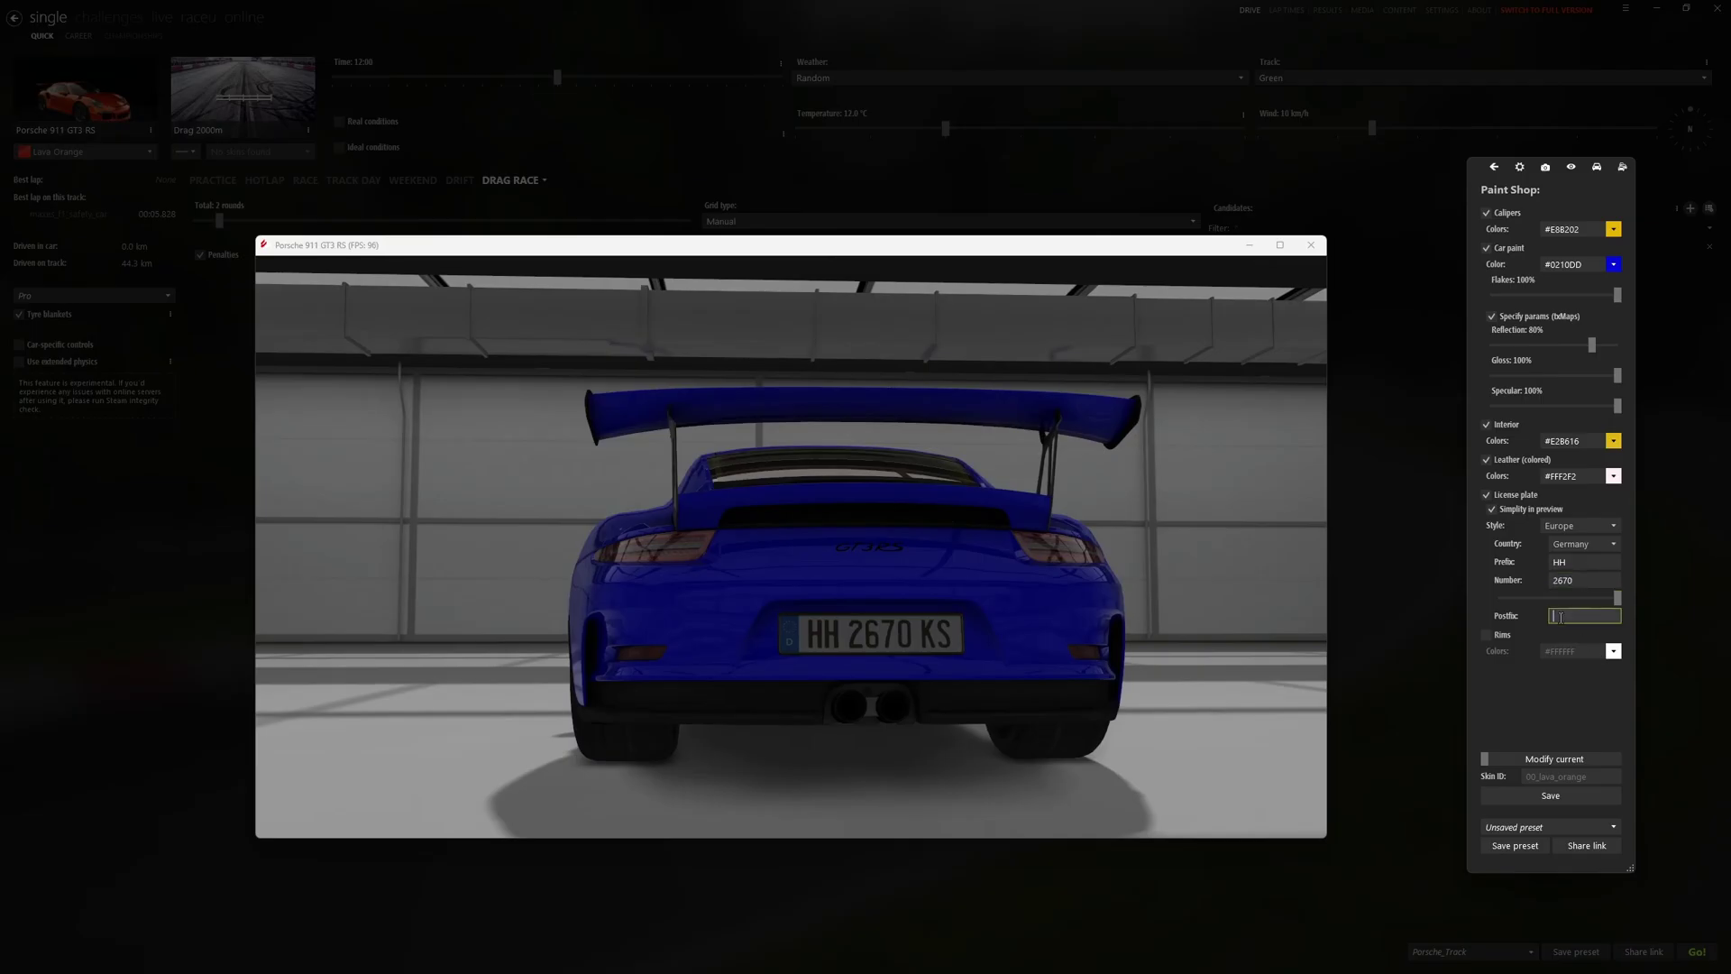
left_click_drag(939, 689, 864, 689)
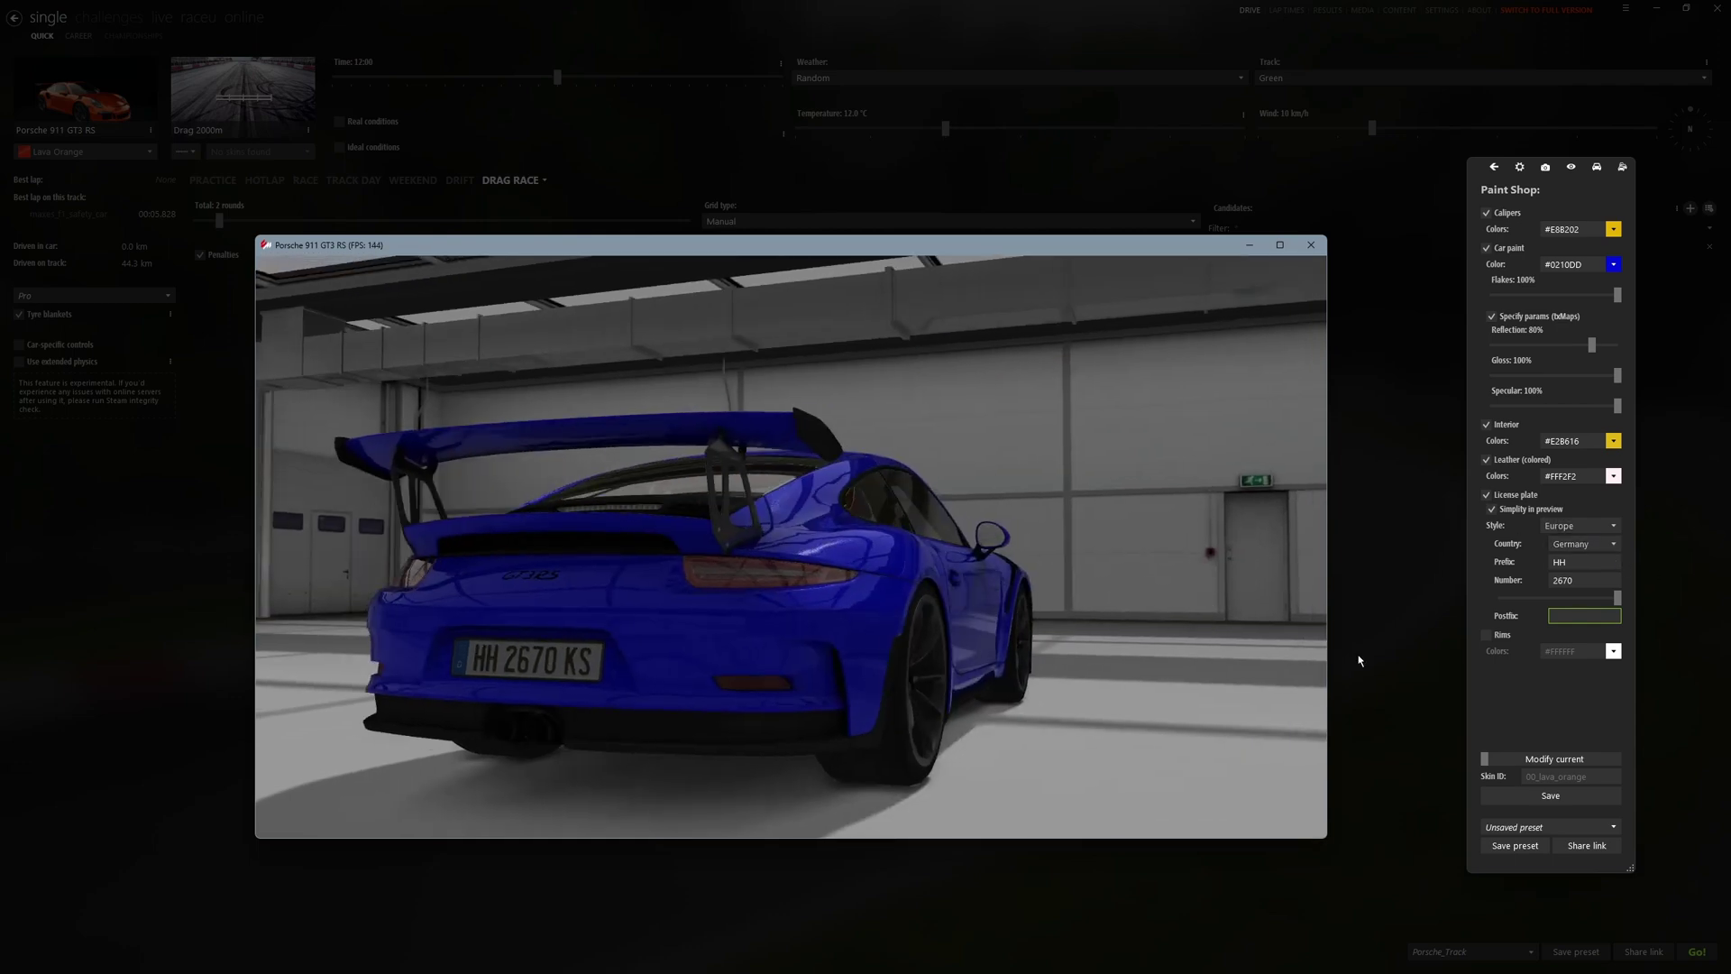
left_click(1588, 616)
type("PH")
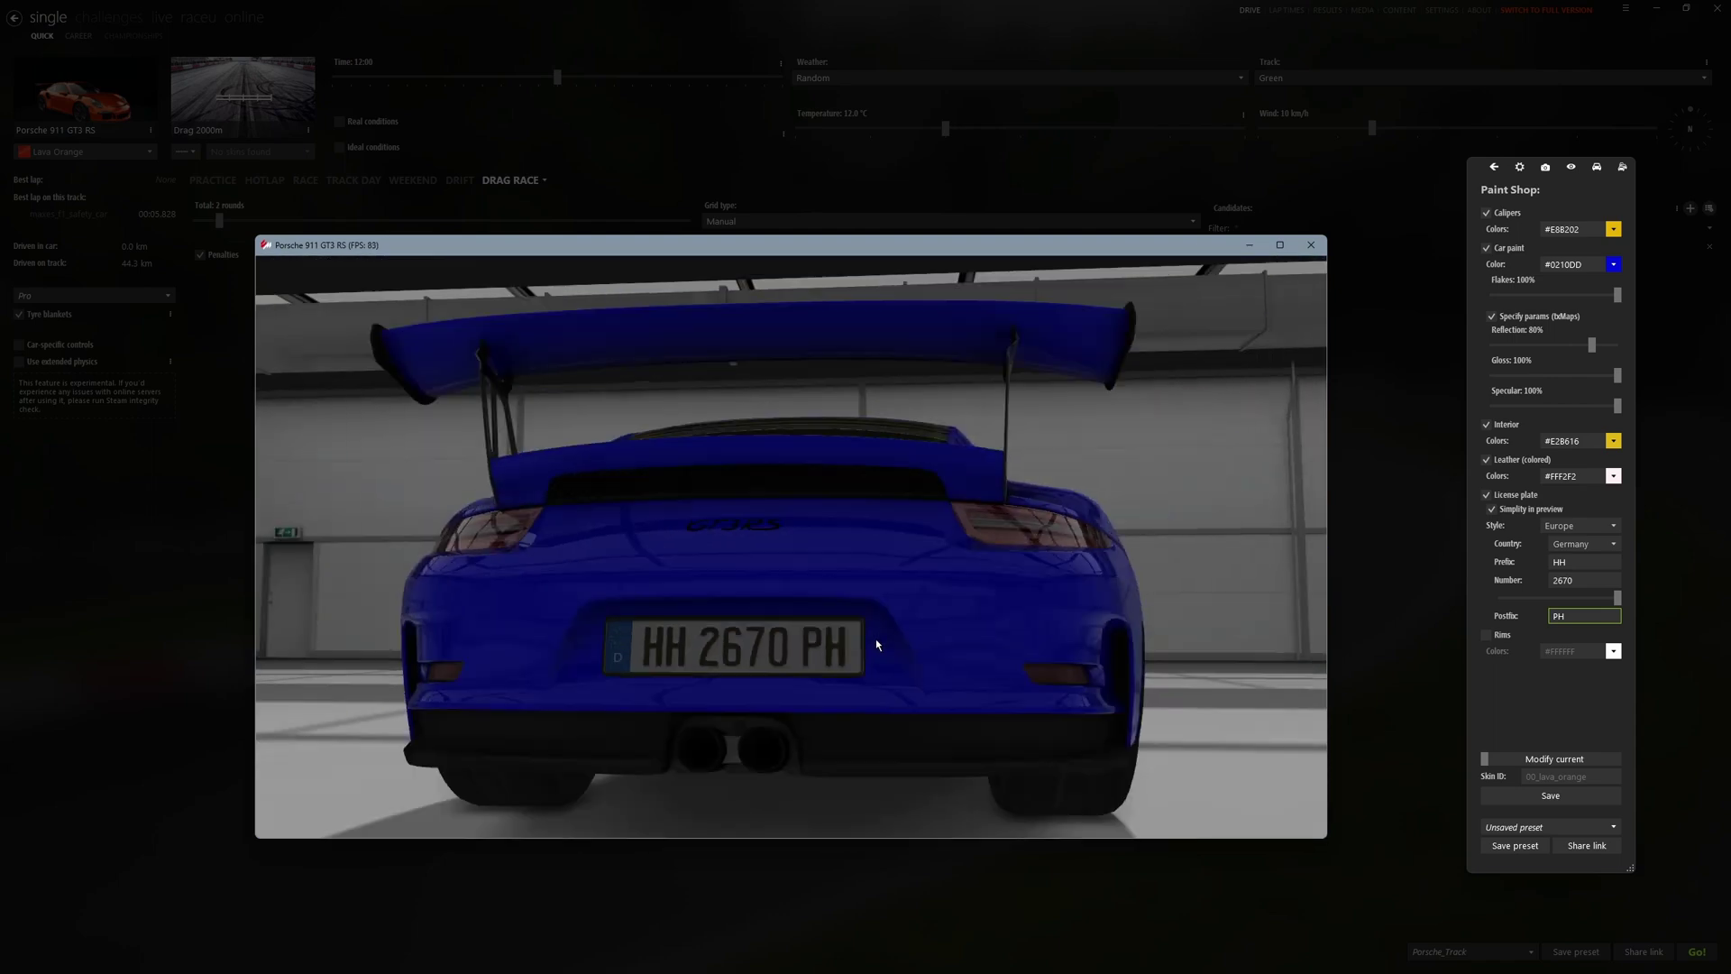
Enable custom rims in red, #E22626, and save the paint job as a new skin with the ID test
left_click(1486, 636)
left_click(1613, 651)
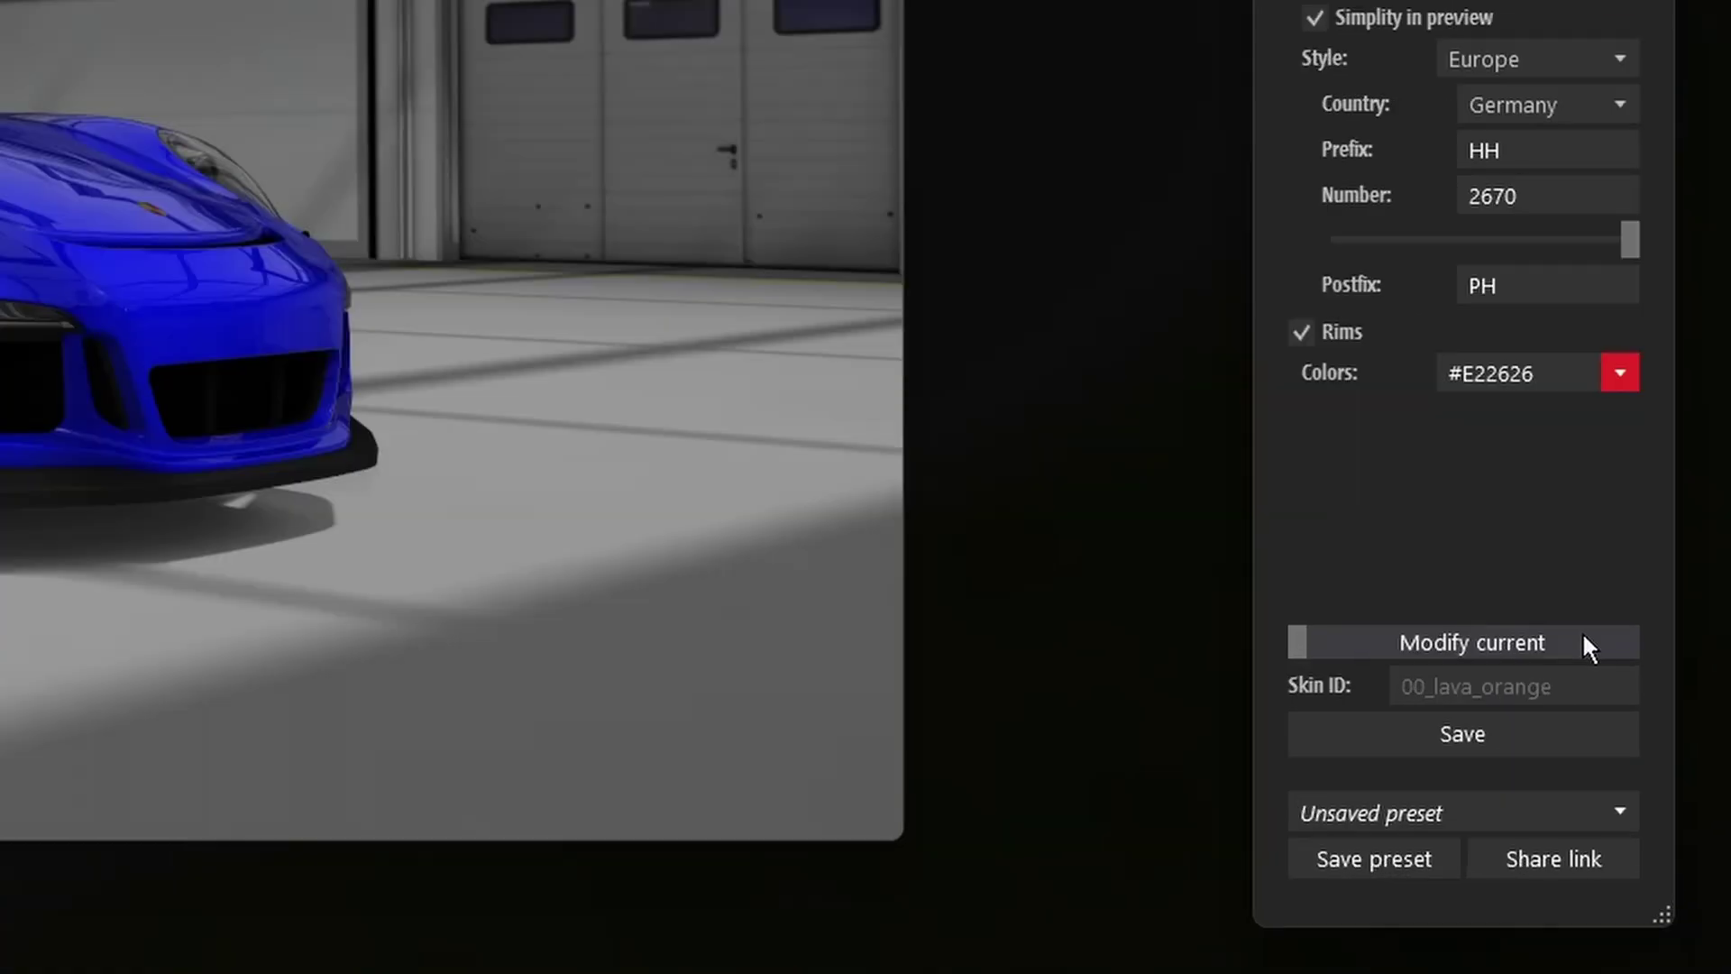
left_click(1341, 644)
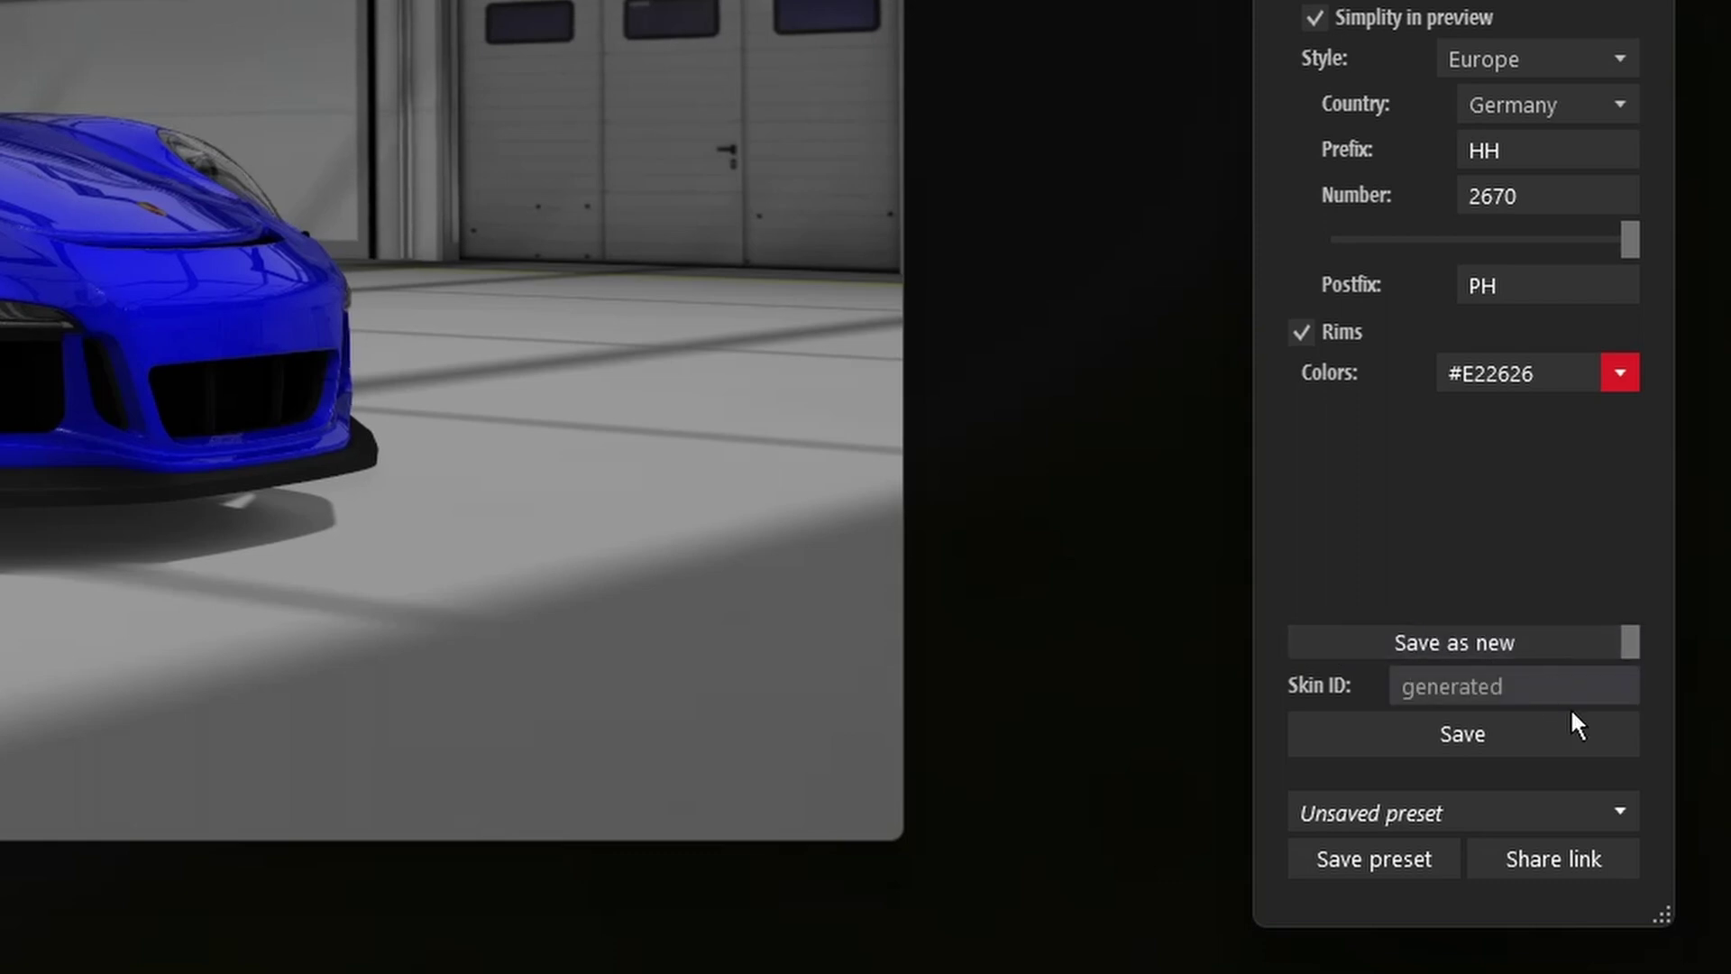
left_click(1564, 672)
type("test")
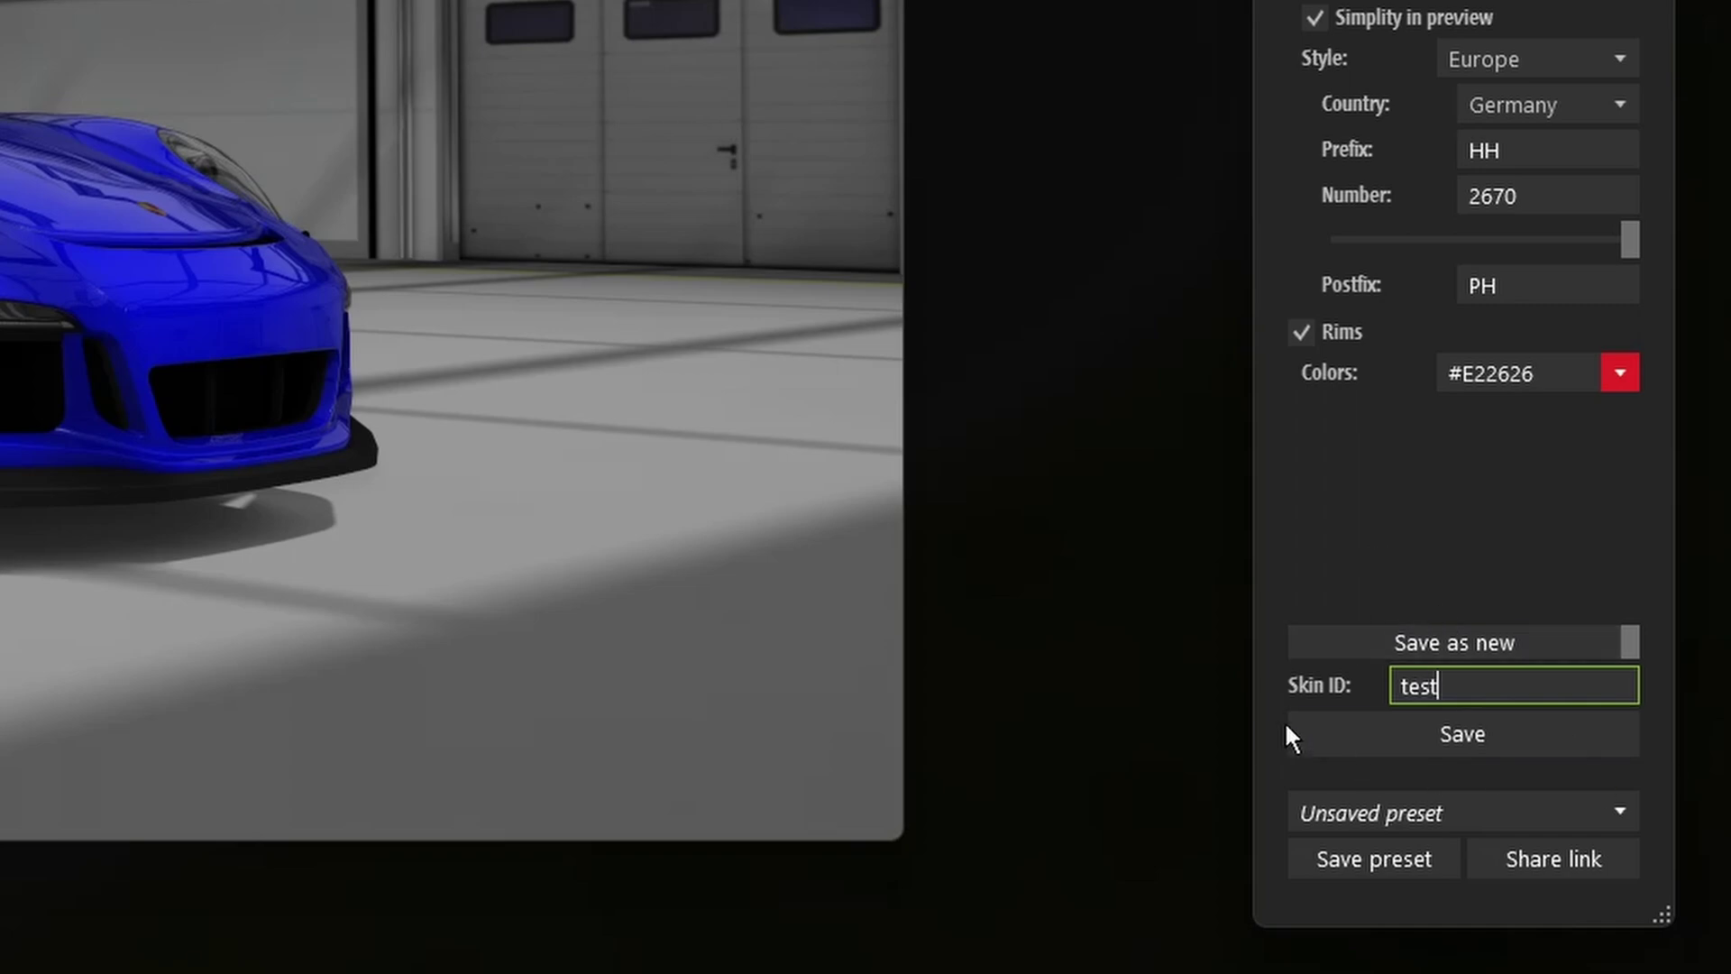
left_click(1400, 732)
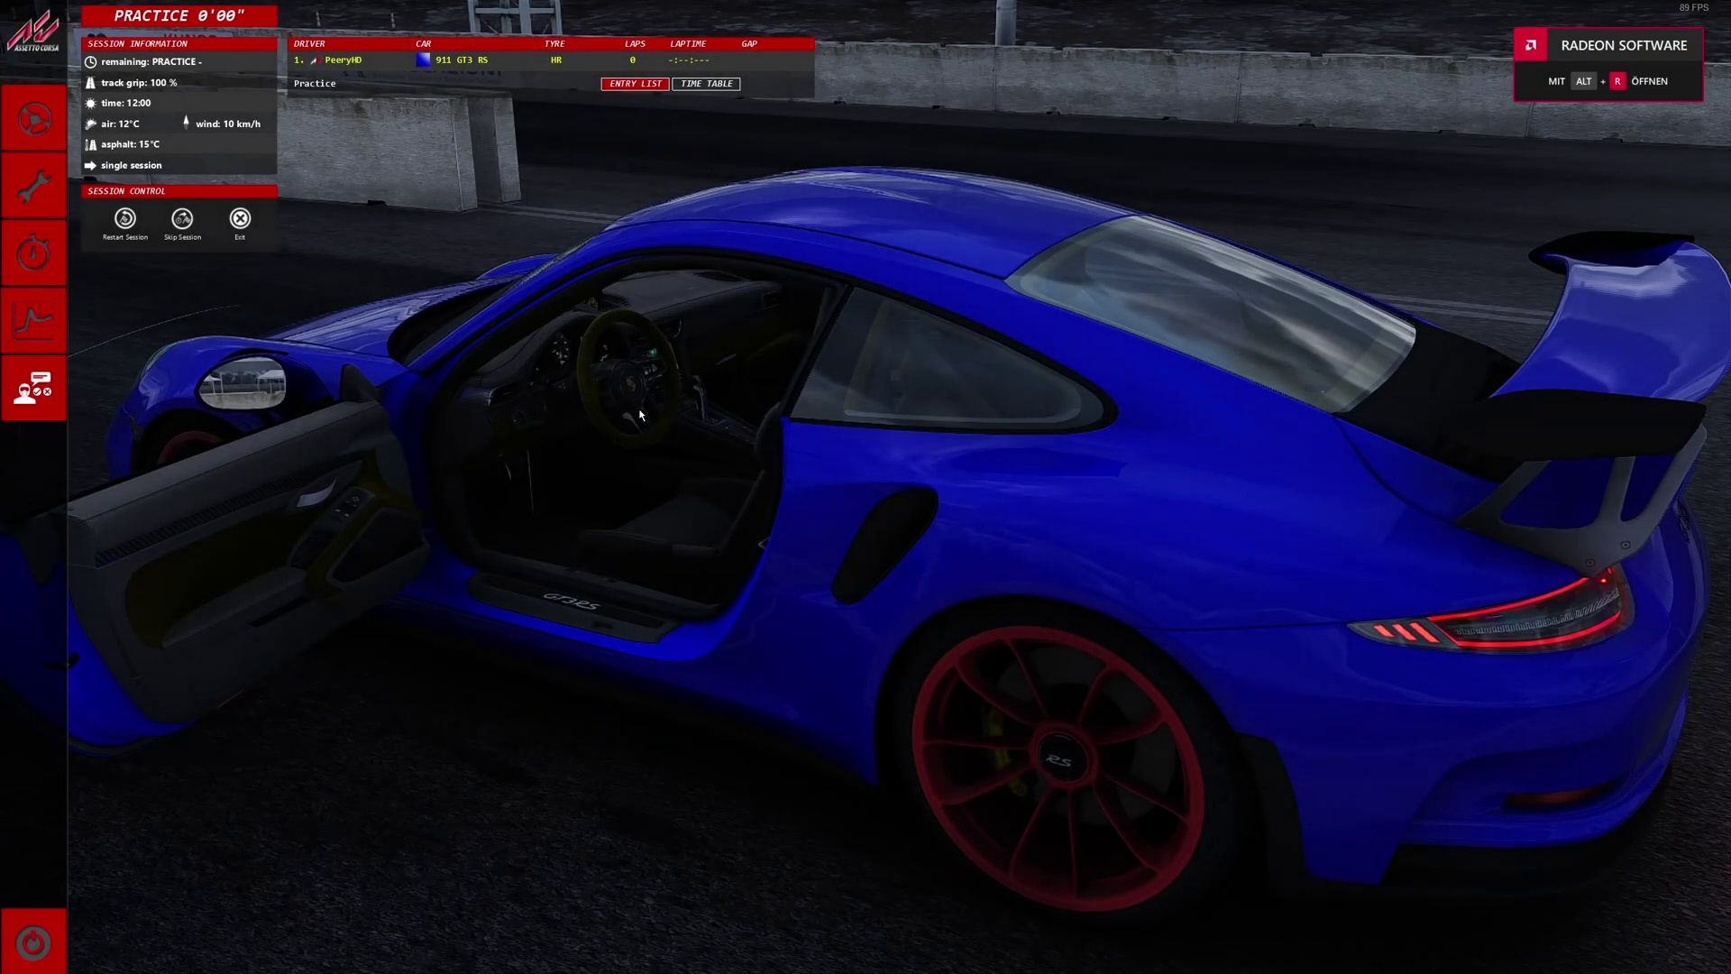
Start driving the newly painted Porsche in the Assetto Corsa practice session
left_click(32, 112)
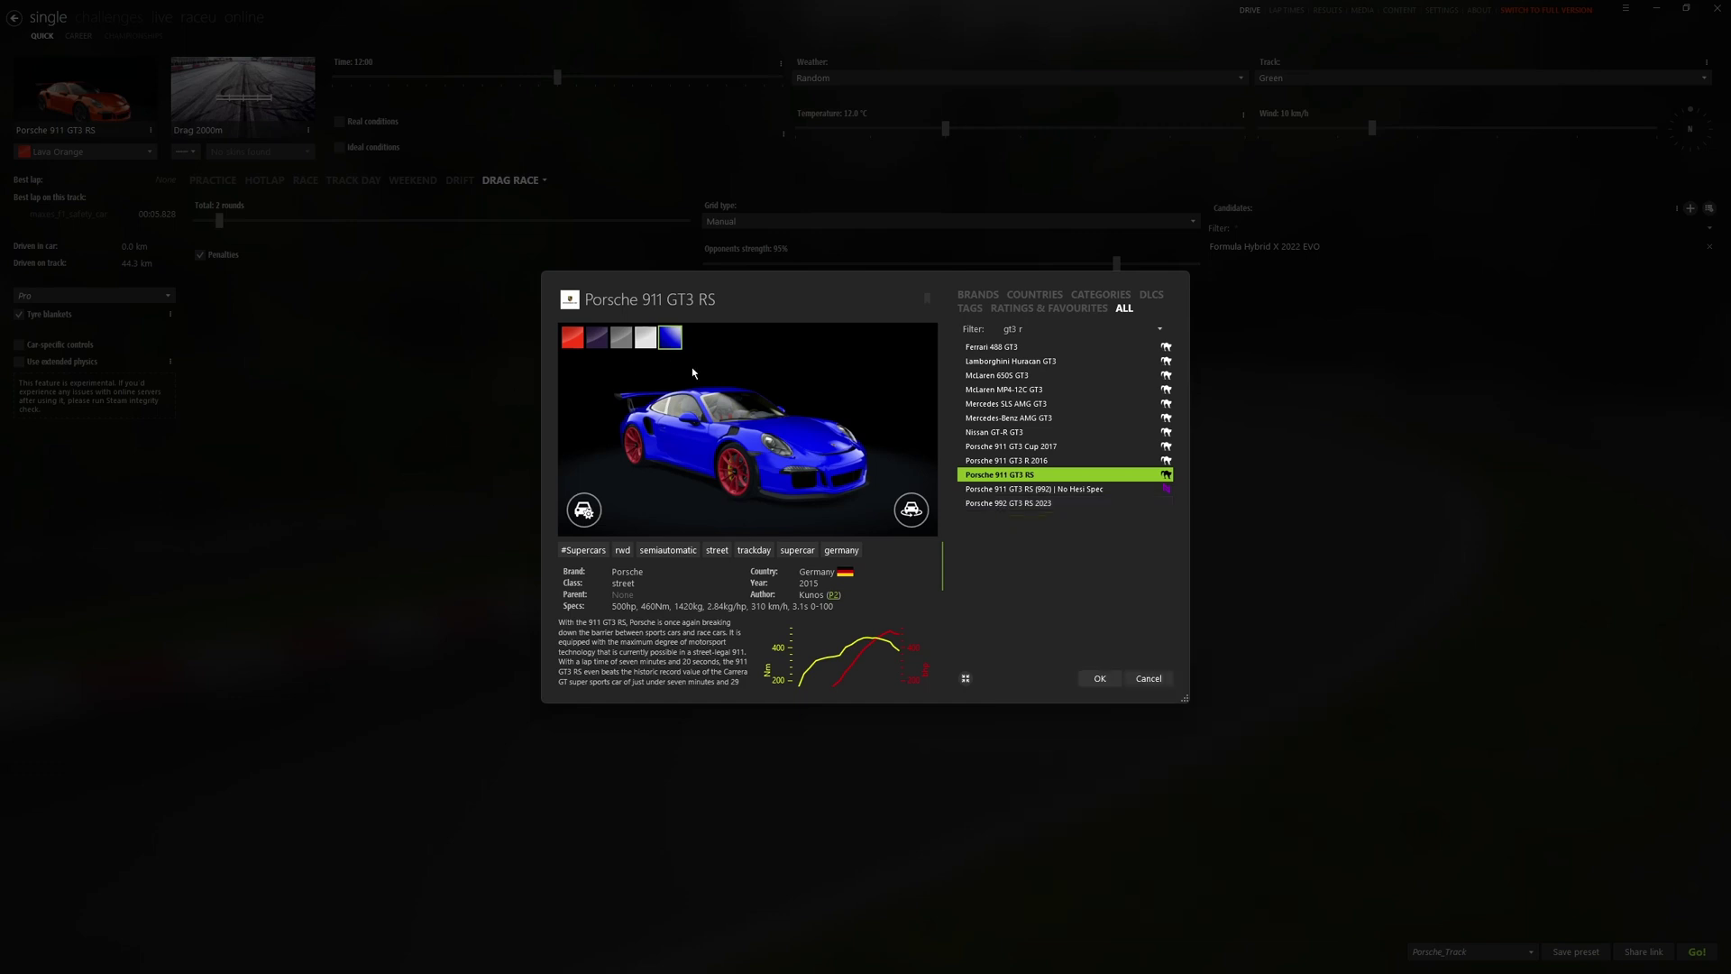
Select the Porsche 992 GT3 RS 2023 in the car list and open it in the Custom Showroom
left_click(1001, 505)
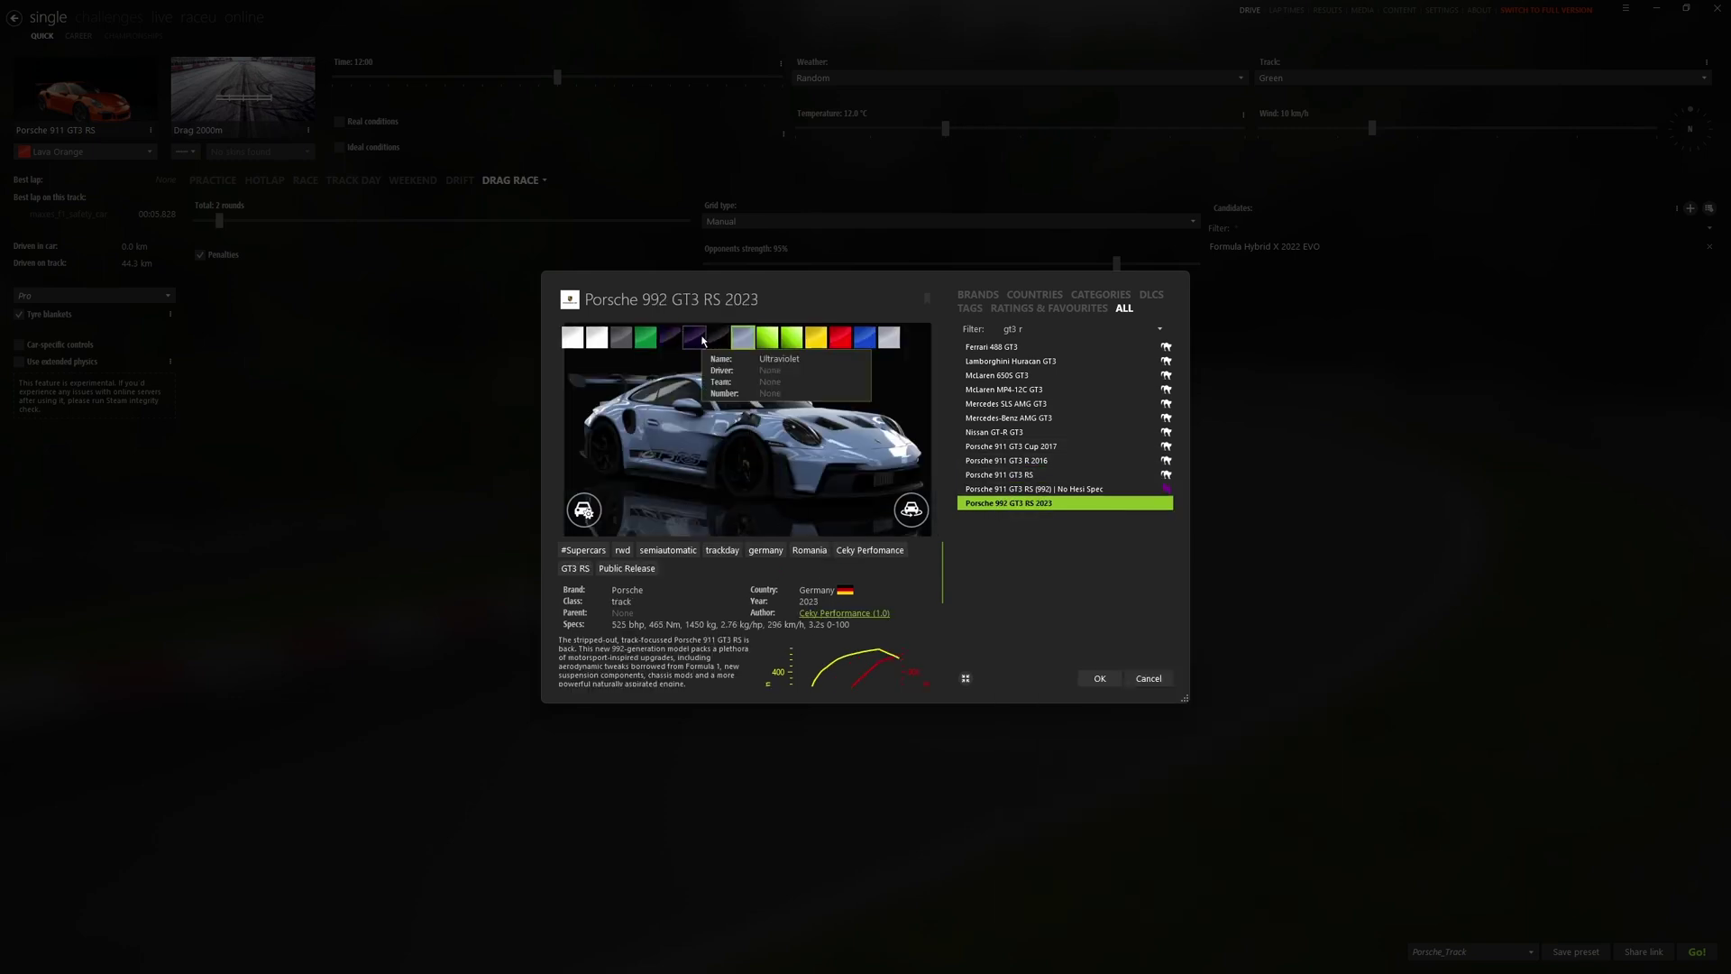
mouse_move(1049, 532)
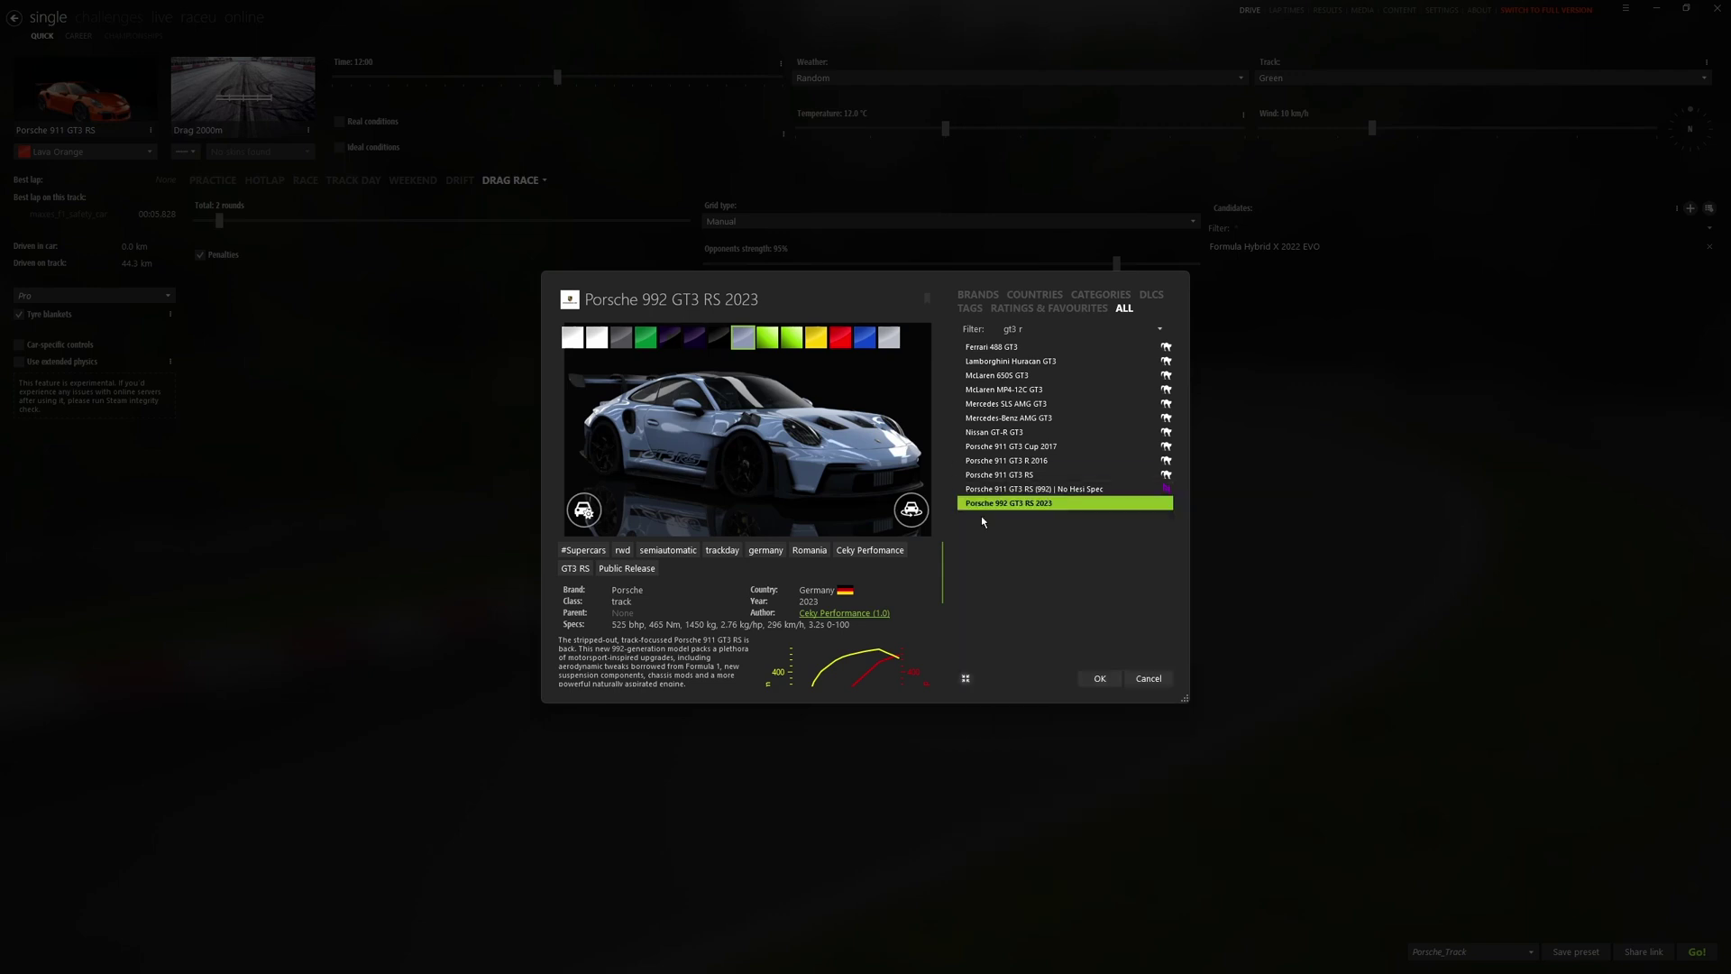
right_click(999, 514)
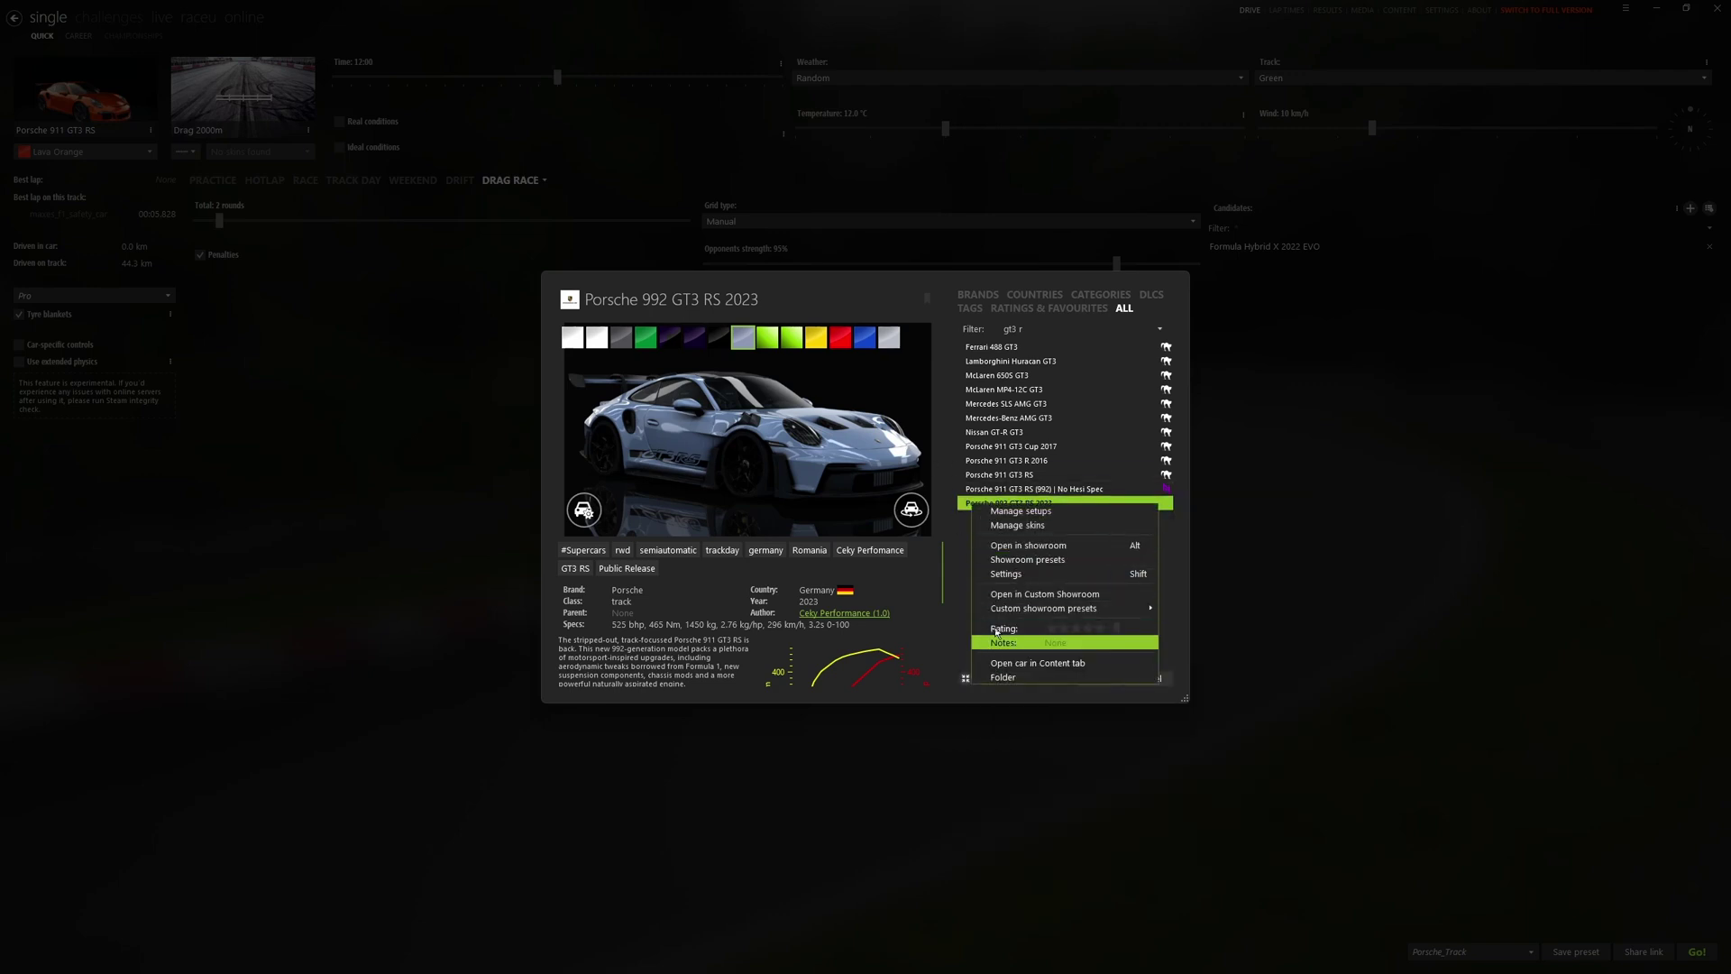
left_click(1046, 595)
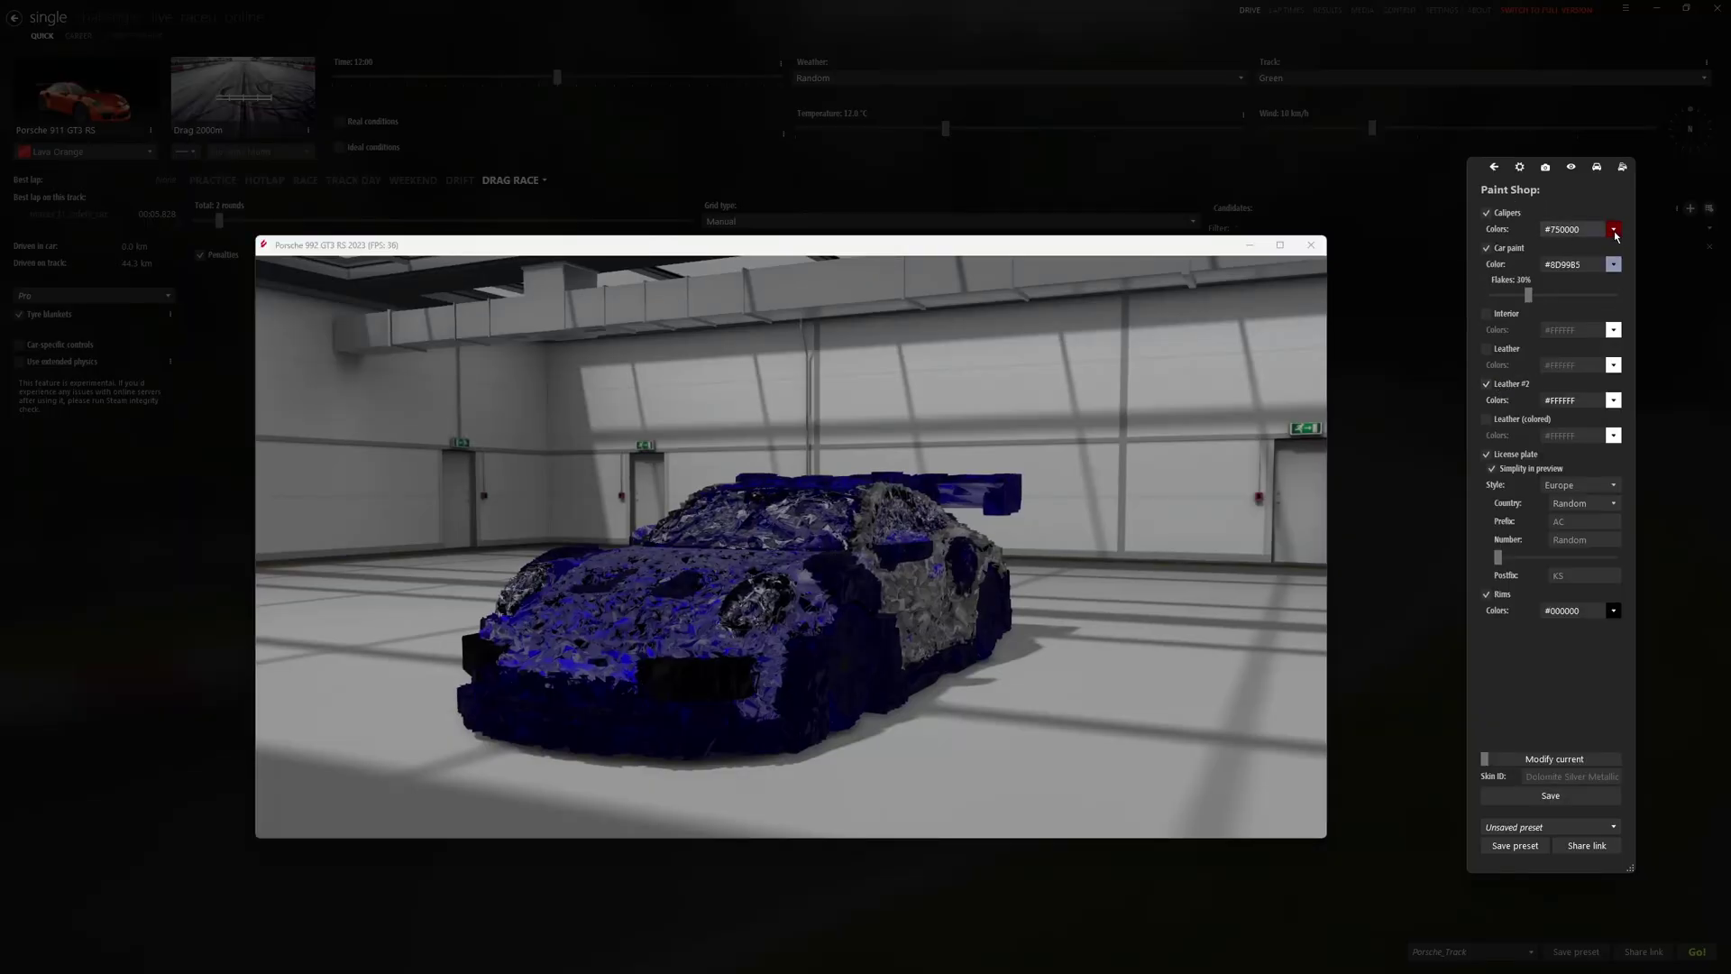
Set the caliper color to bright green, #65F704, and inspect the car's front and side
left_click(1614, 229)
mouse_move(1523, 335)
left_mouse_down()
mouse_move(1461, 285)
mouse_move(1472, 356)
mouse_move(1388, 249)
mouse_move(1550, 347)
left_mouse_up()
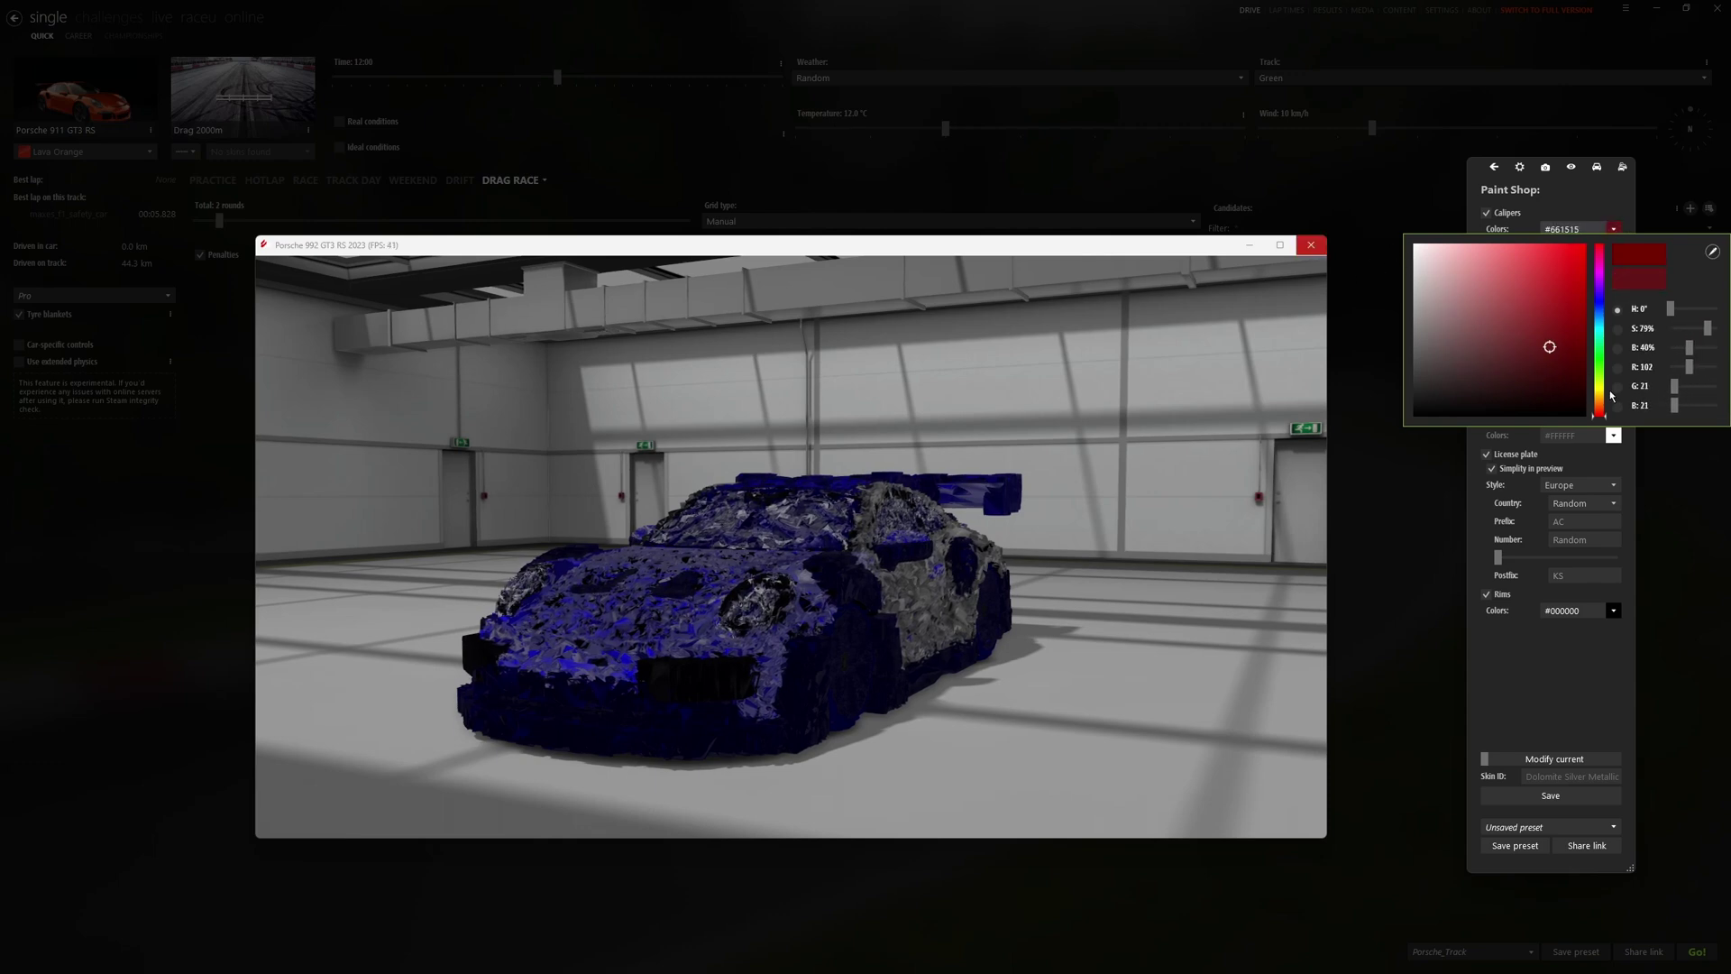
left_click_drag(1600, 398, 1600, 371)
left_click_drag(1563, 311, 1584, 249)
left_click(1602, 228)
left_click_drag(1109, 393, 985, 431)
scroll(862, 456, "up", 4)
scroll(724, 465, "down", 4)
scroll(759, 478, "up", 3)
scroll(759, 483, "up", 2)
left_click_drag(759, 482, 804, 495)
scroll(761, 425, "down", 5)
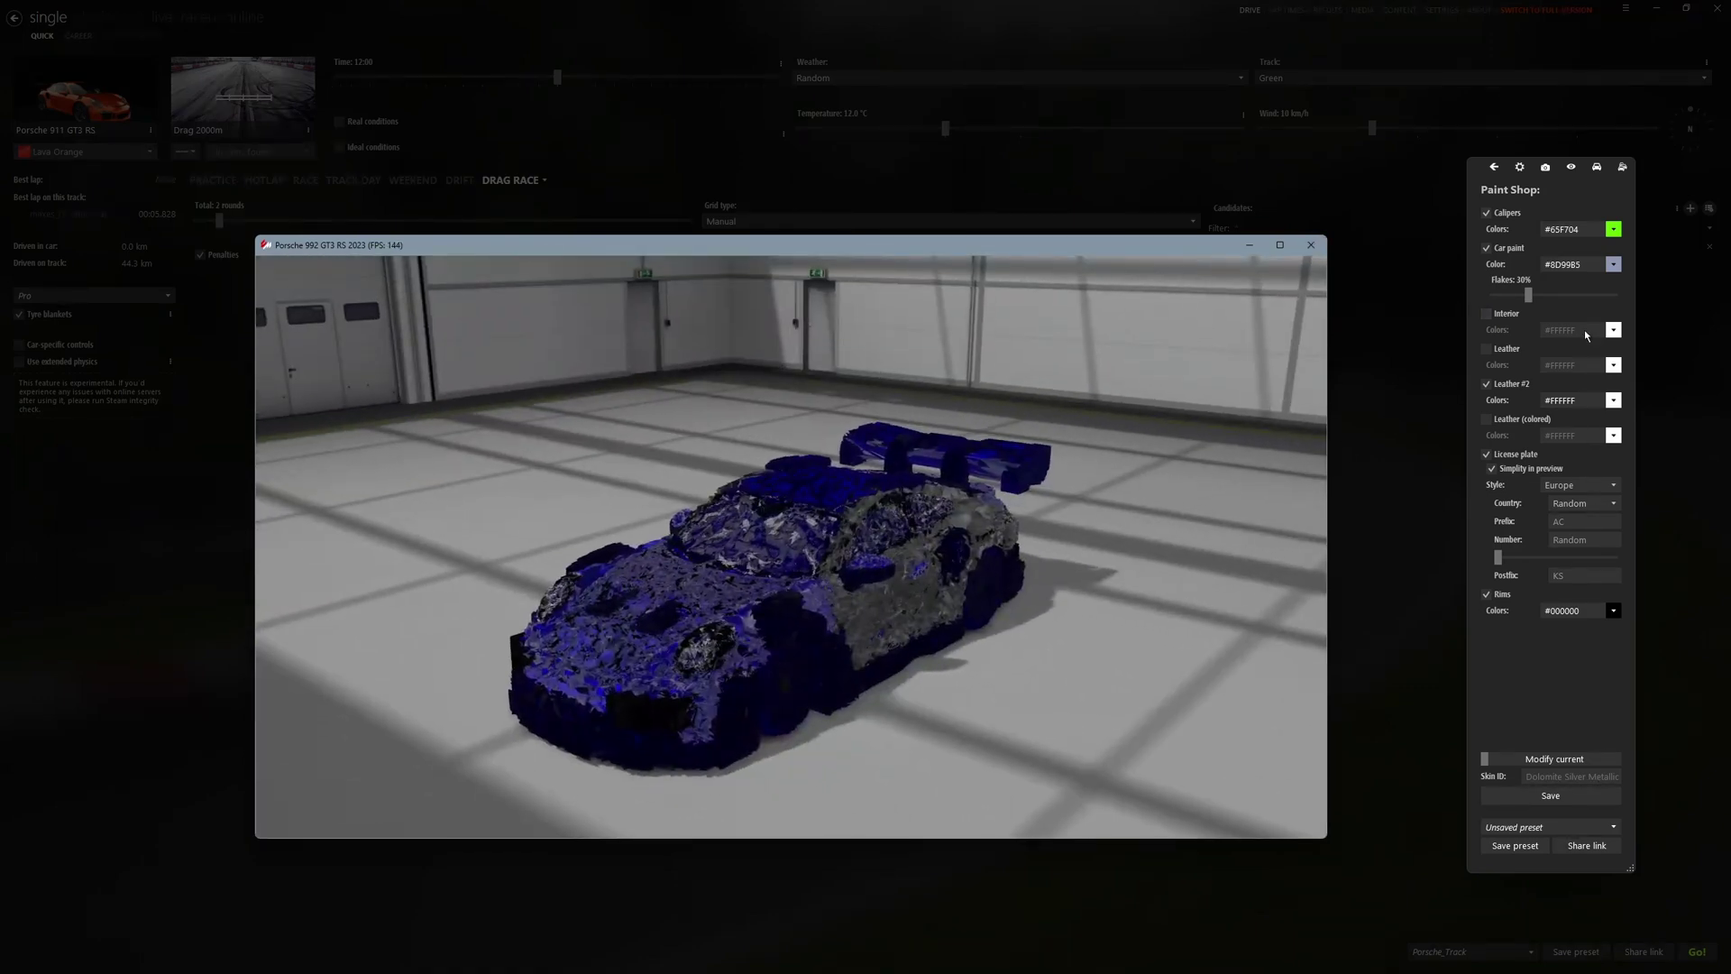
Set the car paint color to near-black, #01040C
left_click(1613, 264)
left_click(1547, 290)
mouse_move(1479, 350)
left_mouse_down()
mouse_move(1524, 388)
mouse_move(1496, 436)
mouse_move(1566, 443)
left_mouse_up()
left_click(1605, 472)
Enable the Interior, Leather and Leather (colored) paint options in white and inspect the car from the side
left_click(1486, 315)
left_click(1488, 349)
left_click(1487, 420)
left_click_drag(993, 621, 1163, 549)
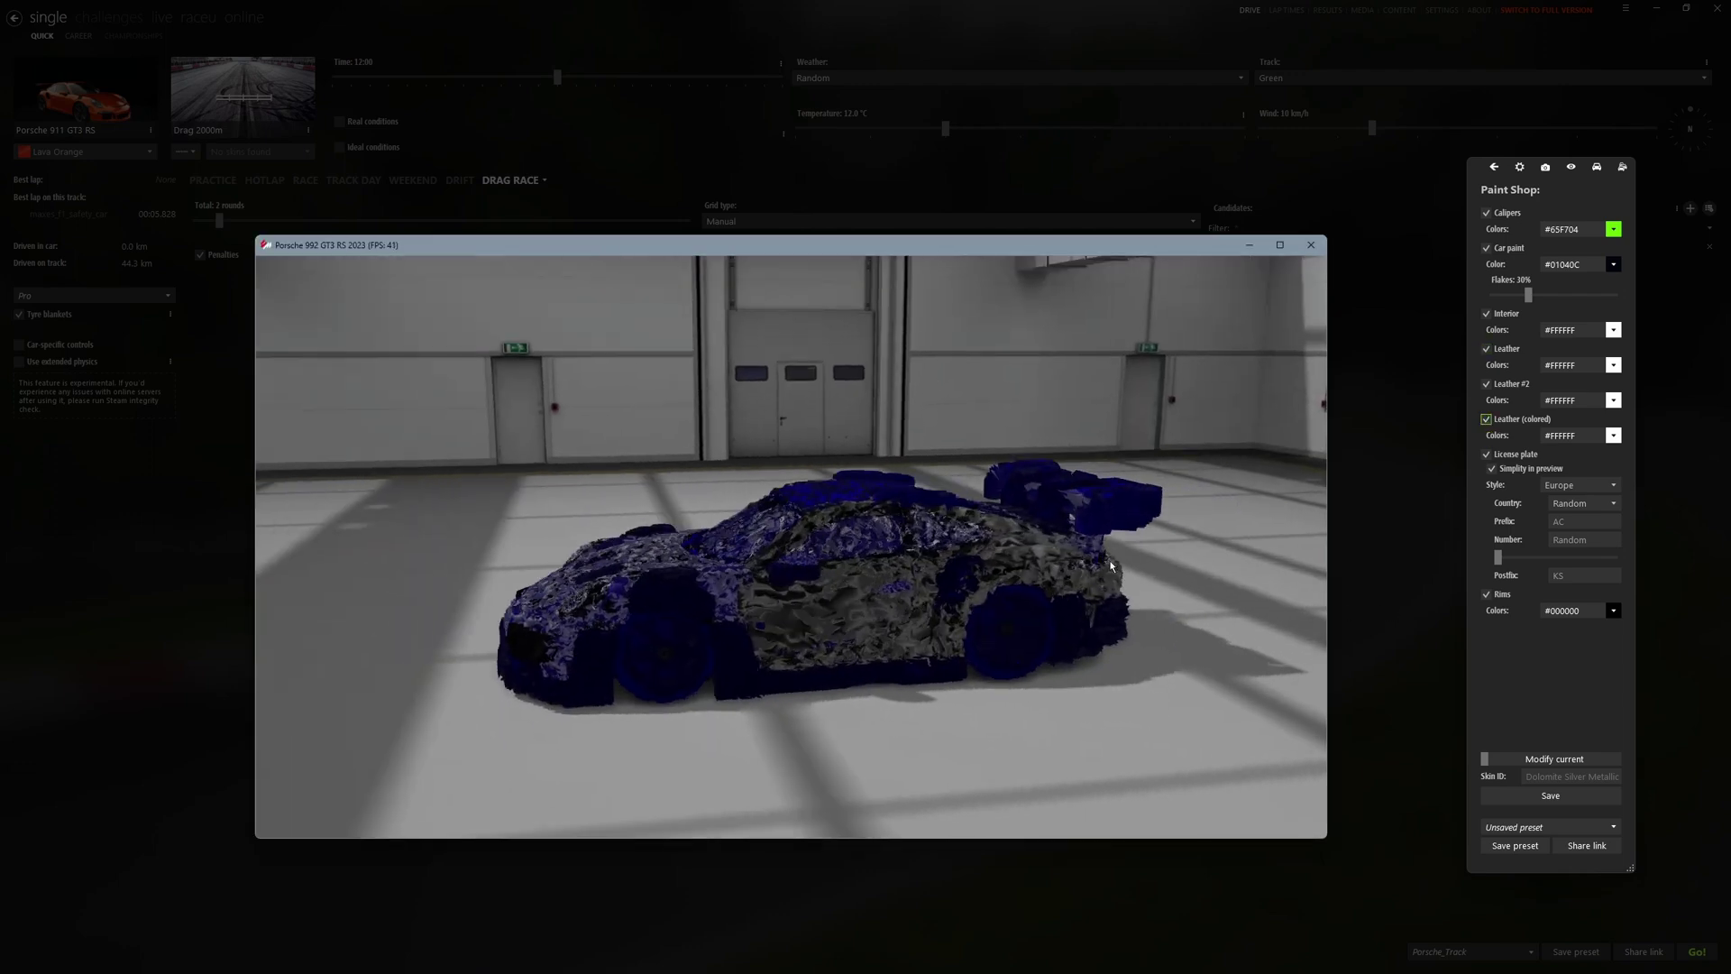
Save the paint job as a new skin with the ID test and close the showroom
left_click(1551, 759)
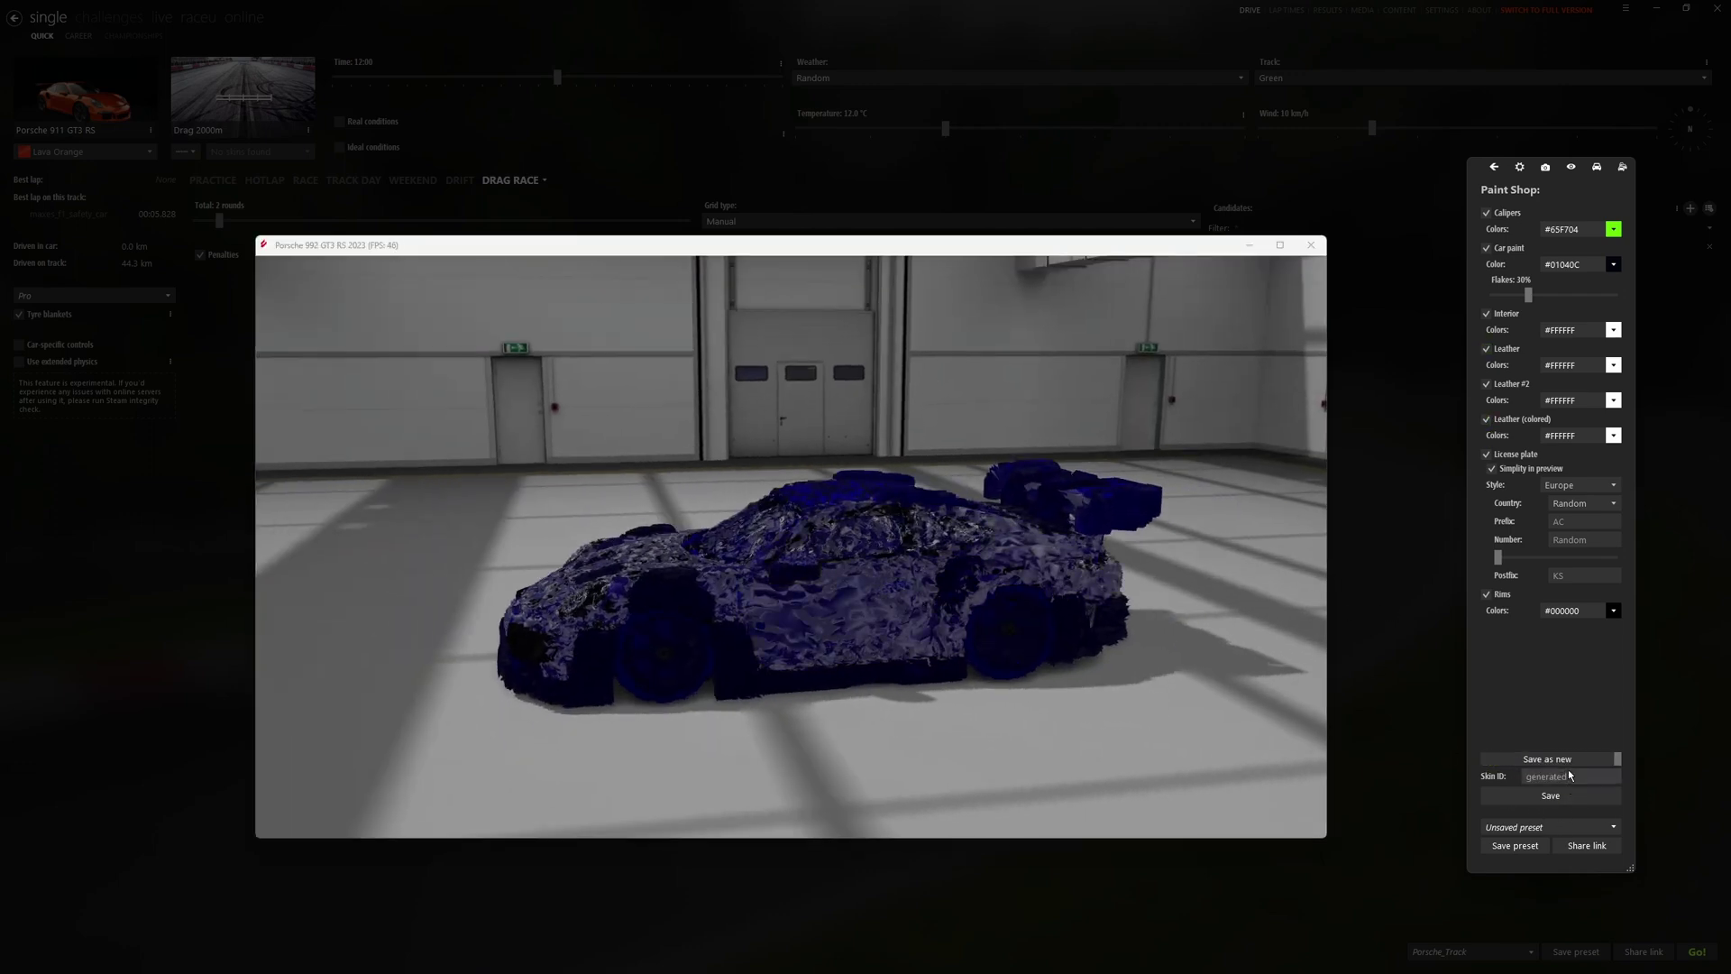
type("test")
left_click(1583, 797)
left_click(1311, 244)
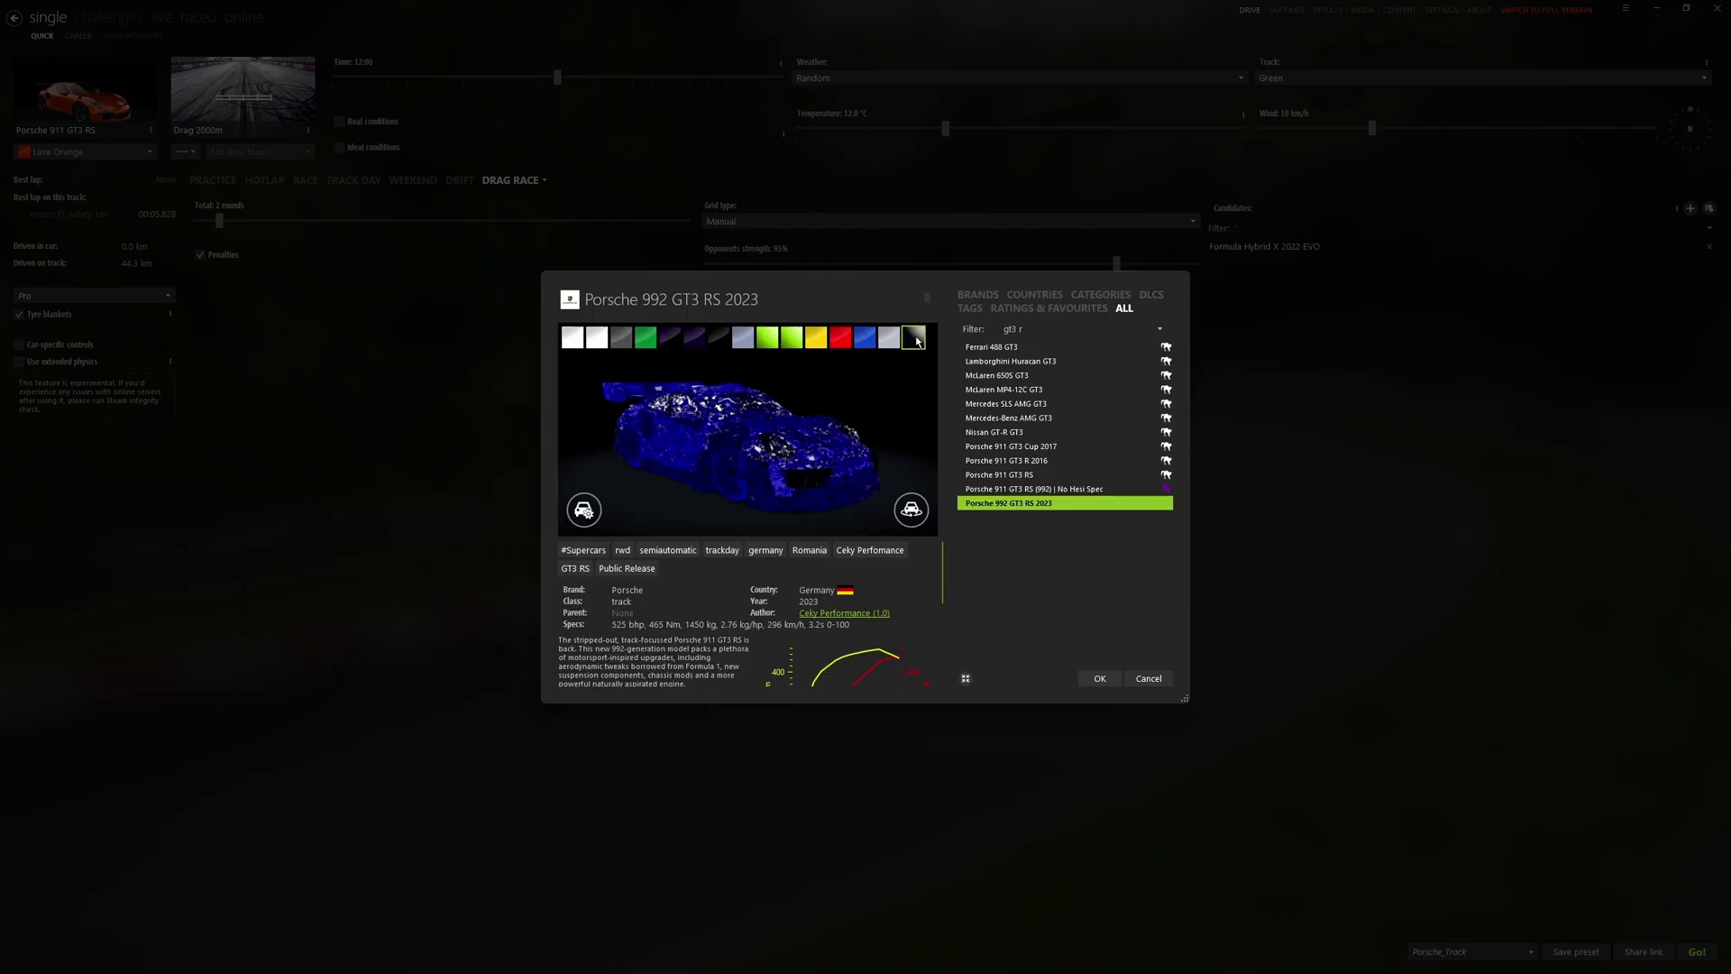
Confirm the Porsche 992 GT3 RS 2023 with the Test skin as the race car and switch the session to Practice
left_click(1100, 679)
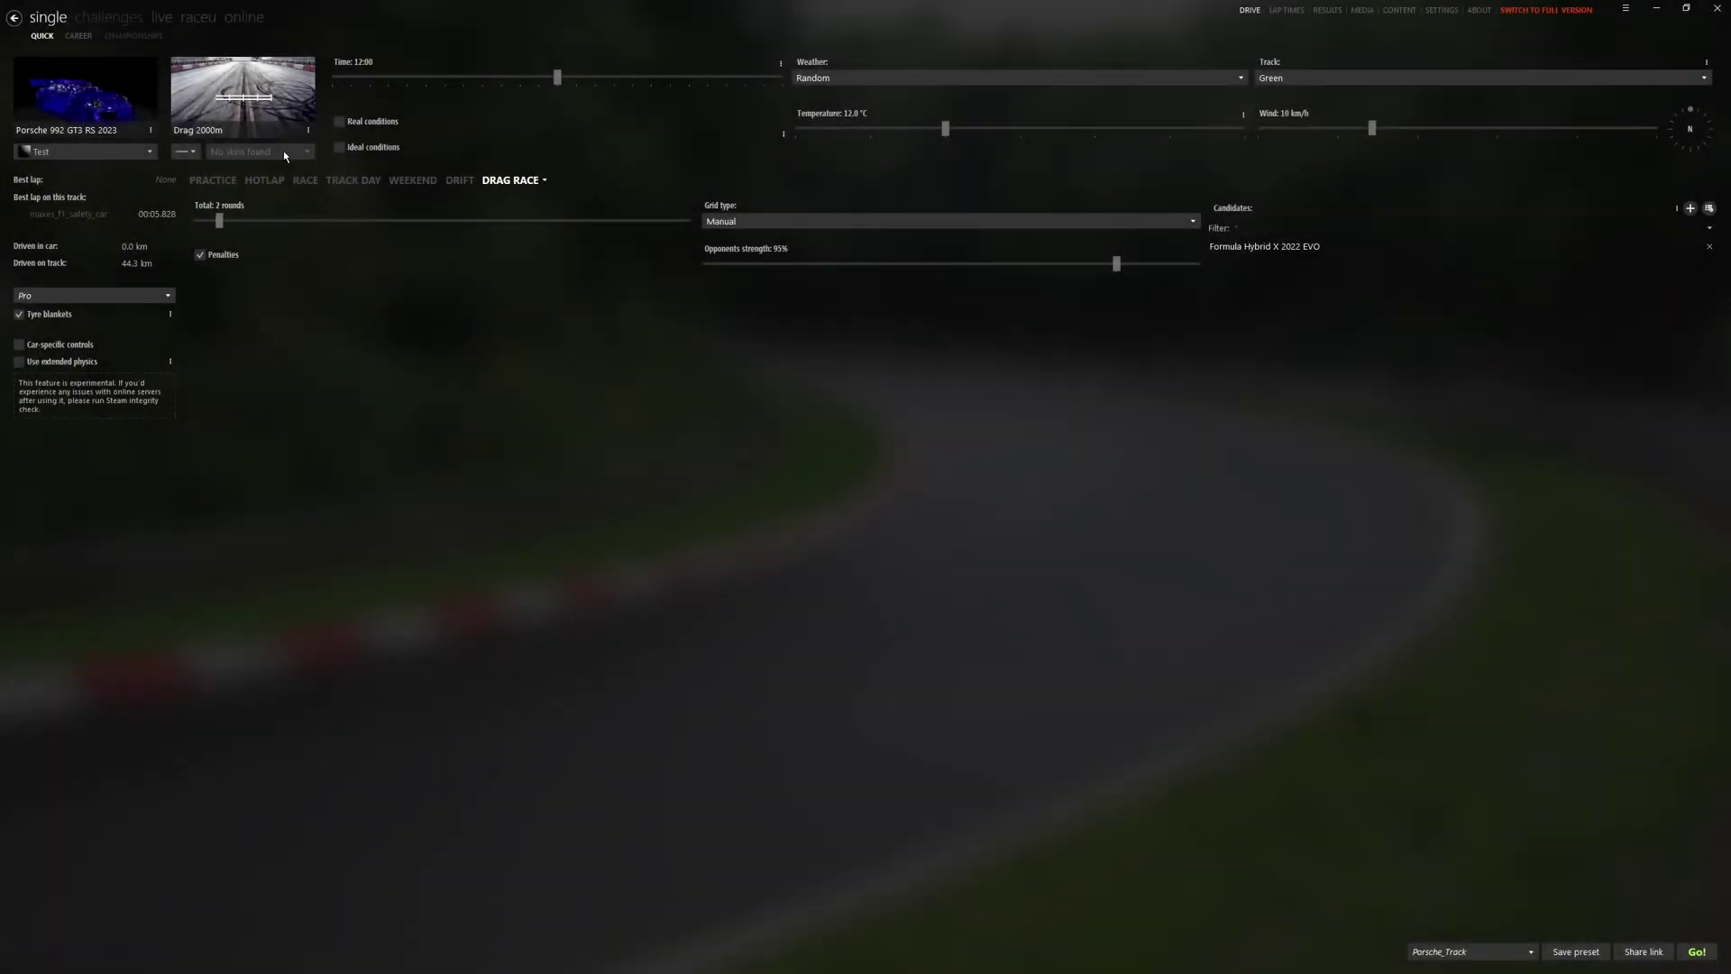
left_click(222, 182)
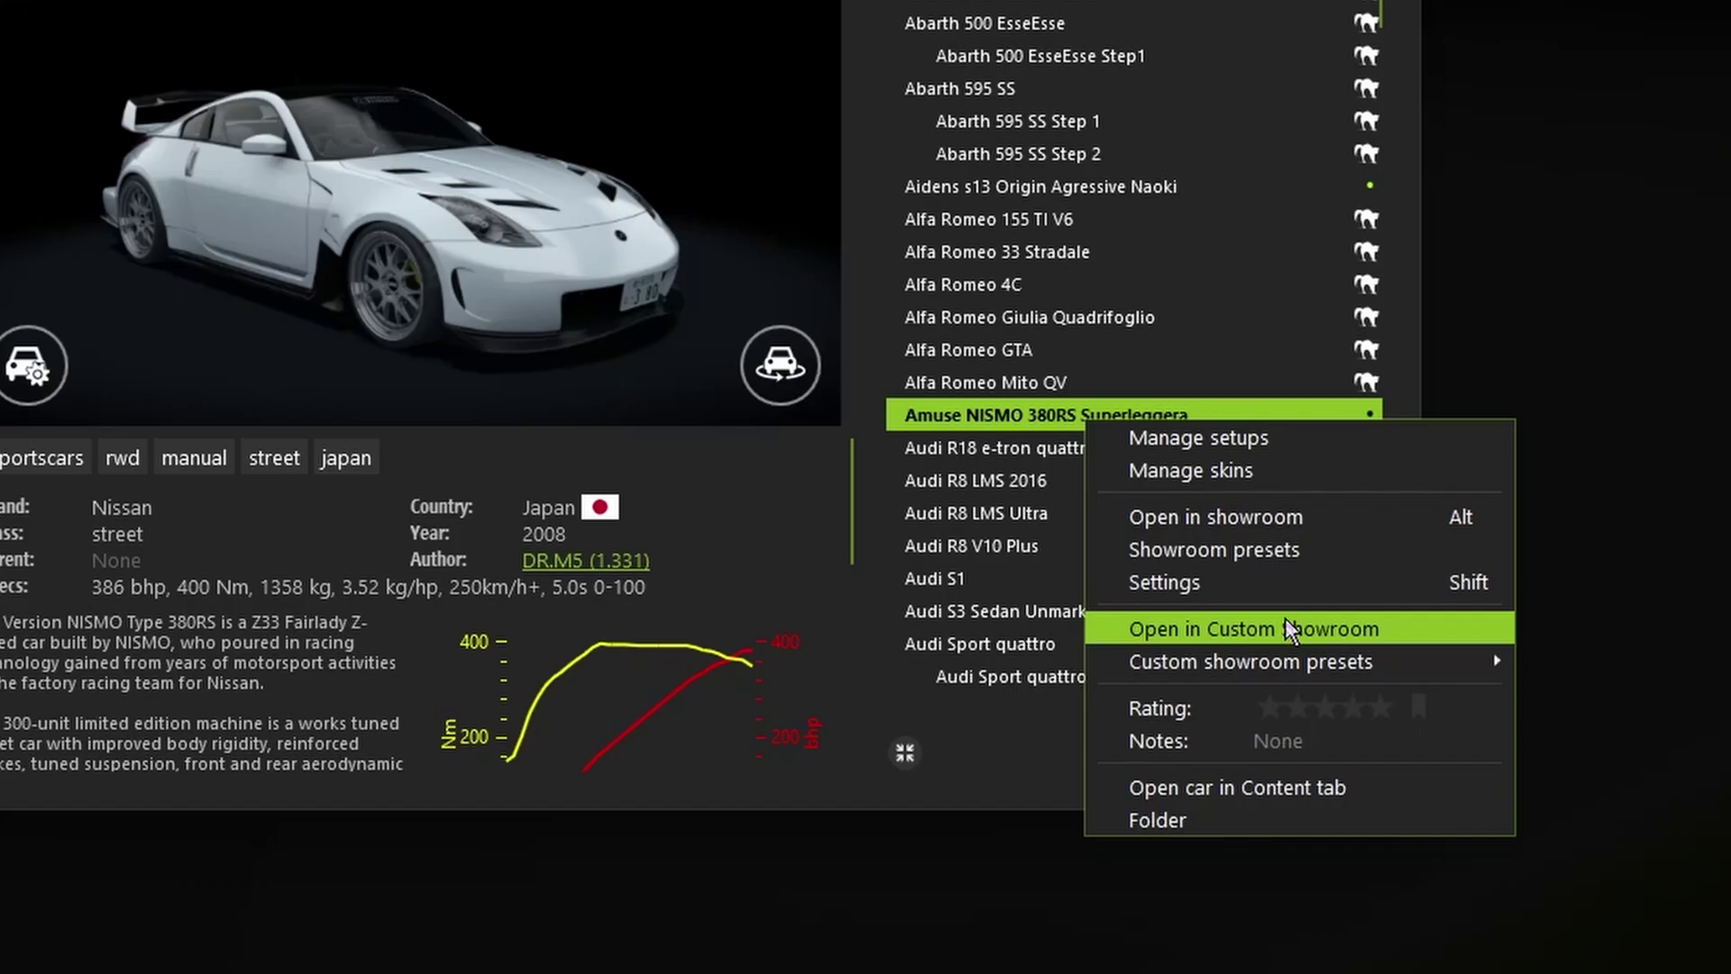
Open the Amuse NISMO 380RS Superleggera in the Custom Showroom and change its skin to Diamond Black
left_click(1291, 631)
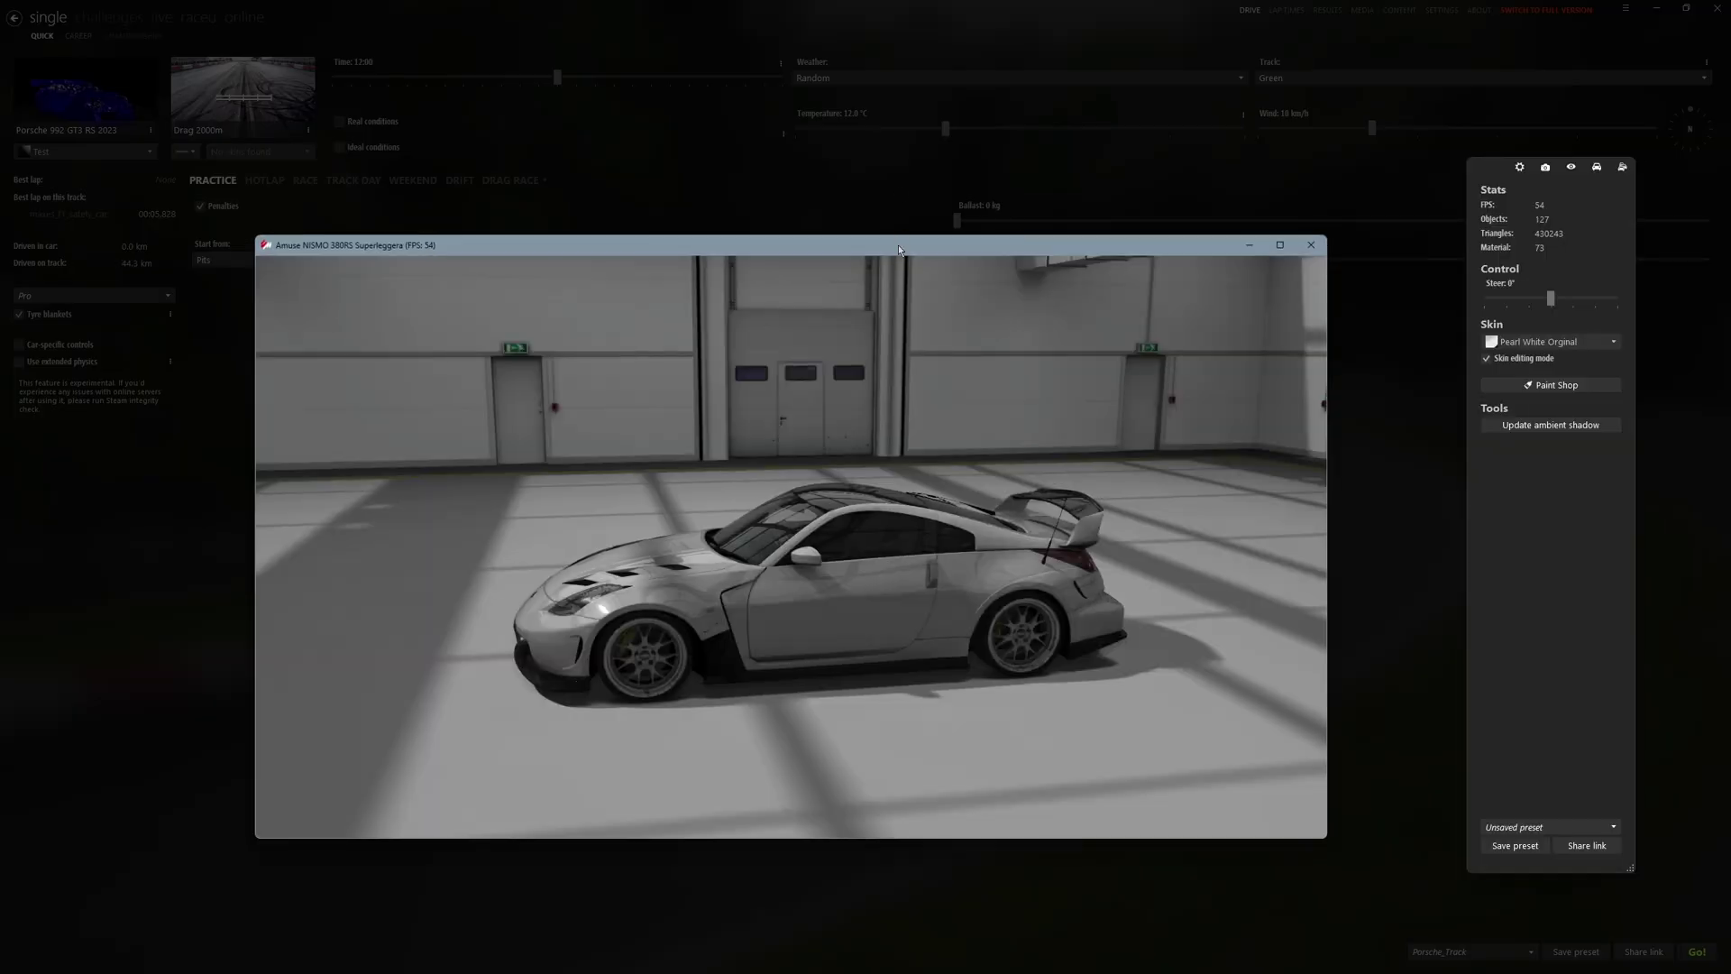
left_click_drag(648, 533, 883, 559)
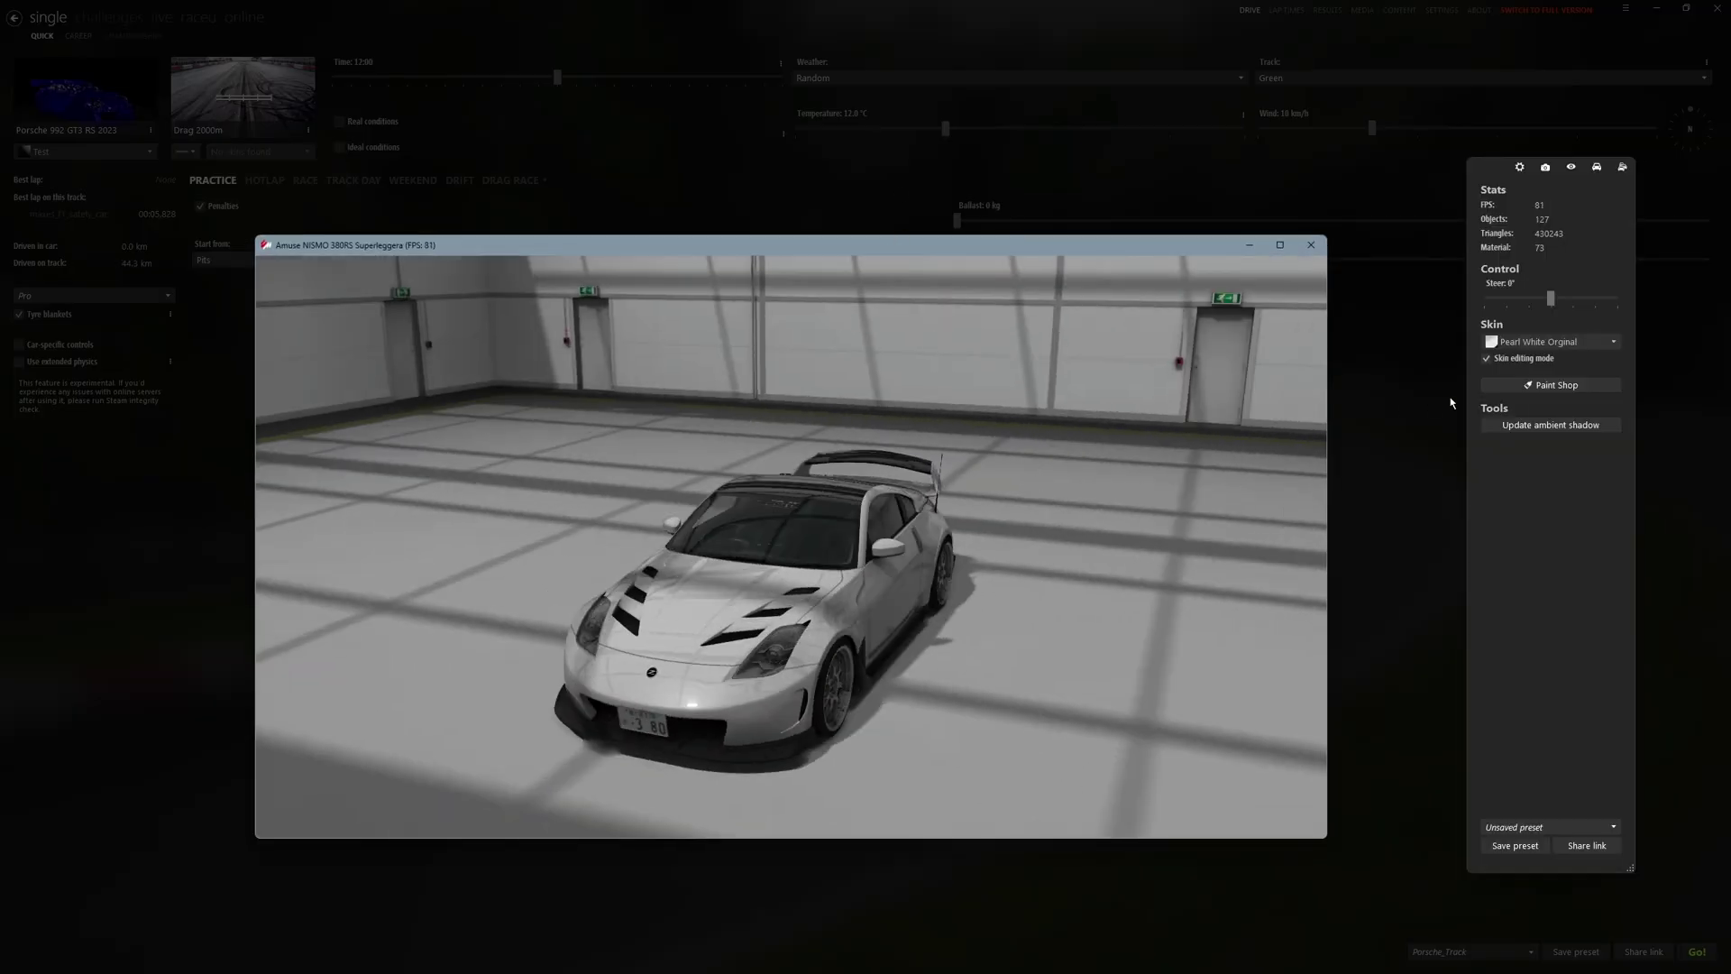
left_click(1529, 344)
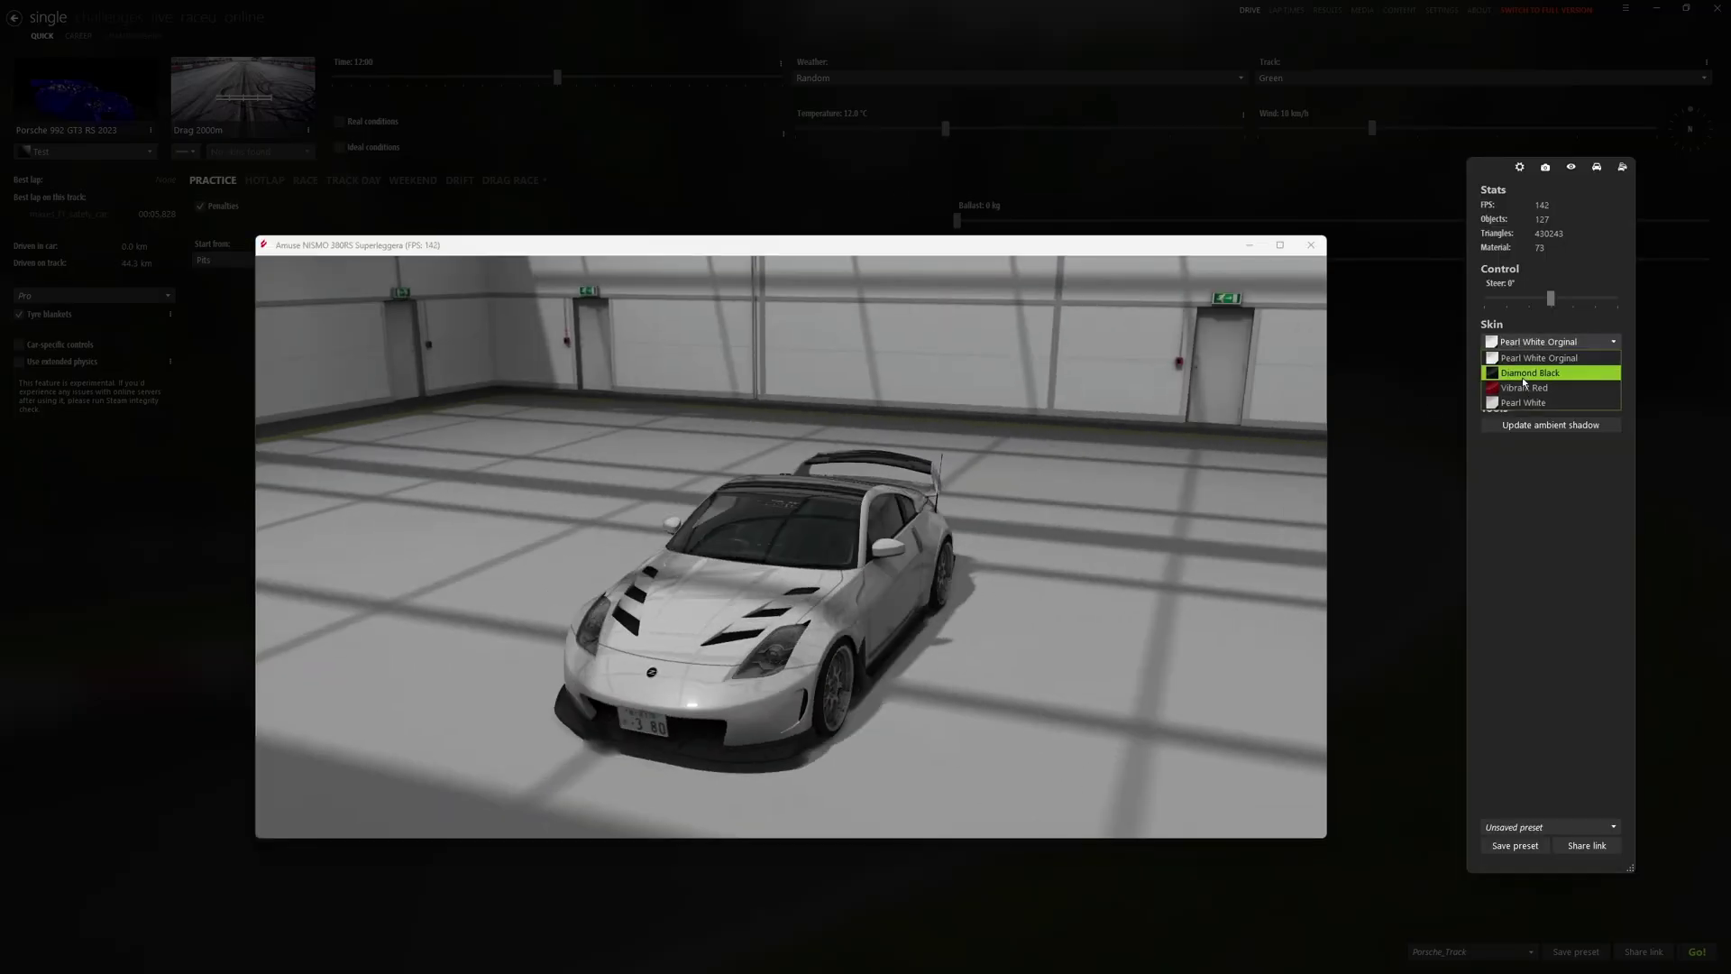
left_click(1524, 371)
Enable CarPaint in the Paint Shop and set its color to red, #ED1212
left_click(1544, 385)
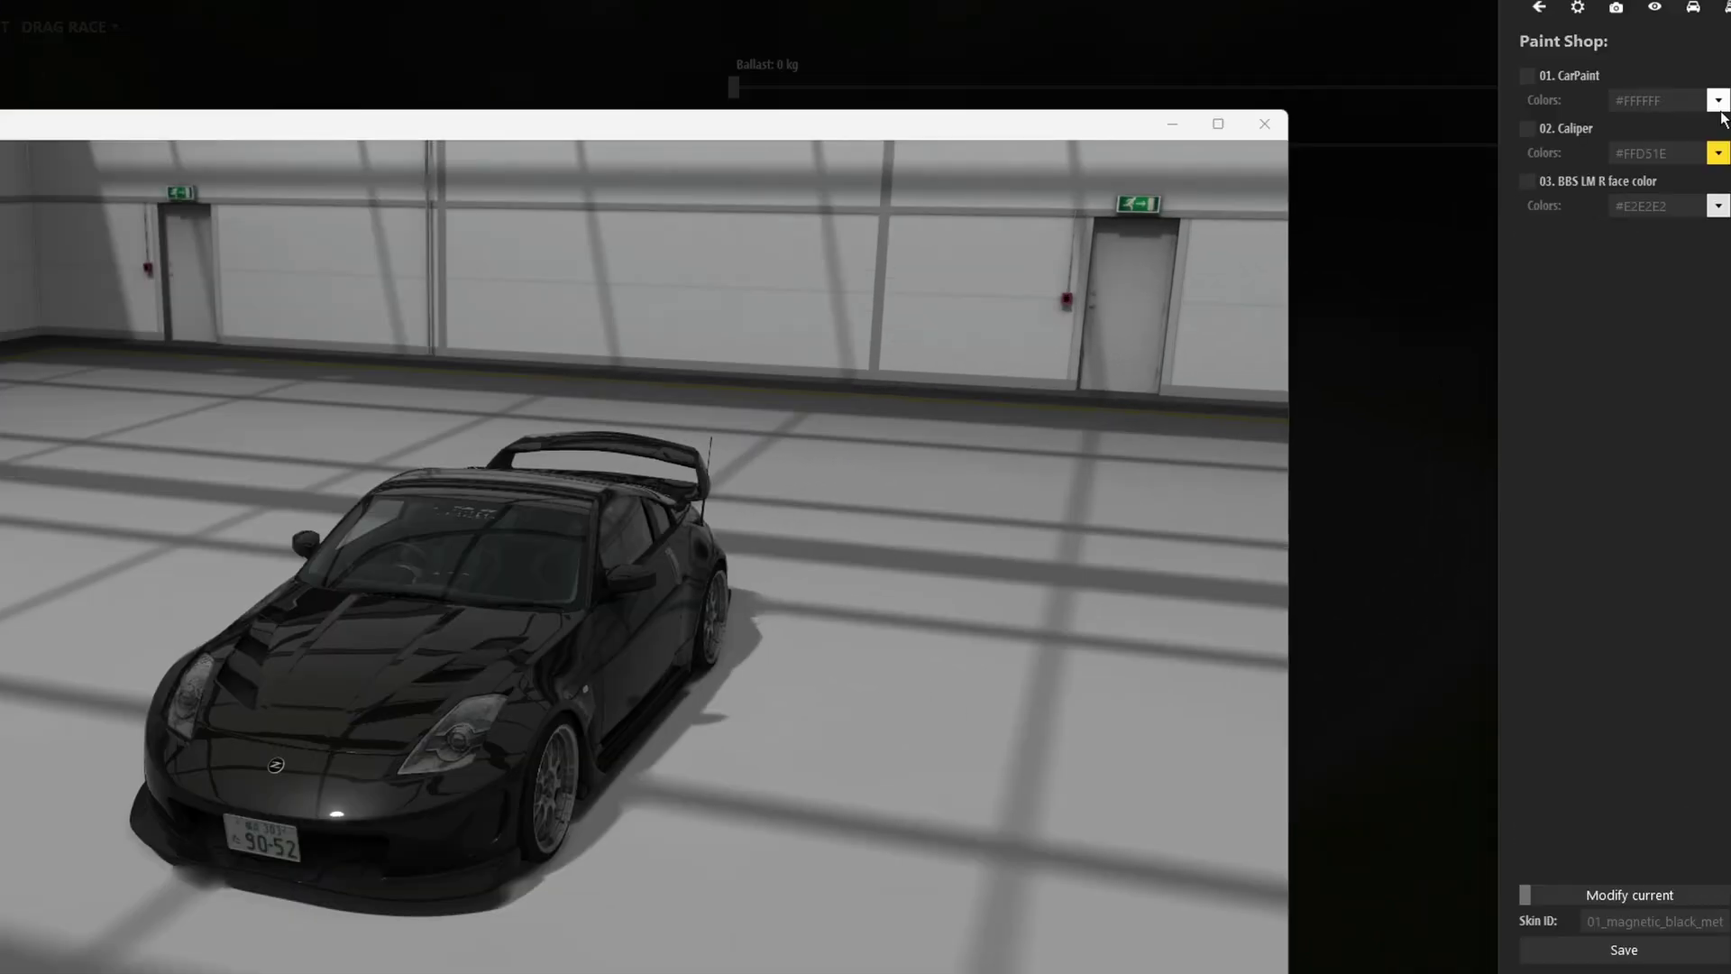
left_click(1526, 76)
left_click(1719, 100)
left_click(1600, 180)
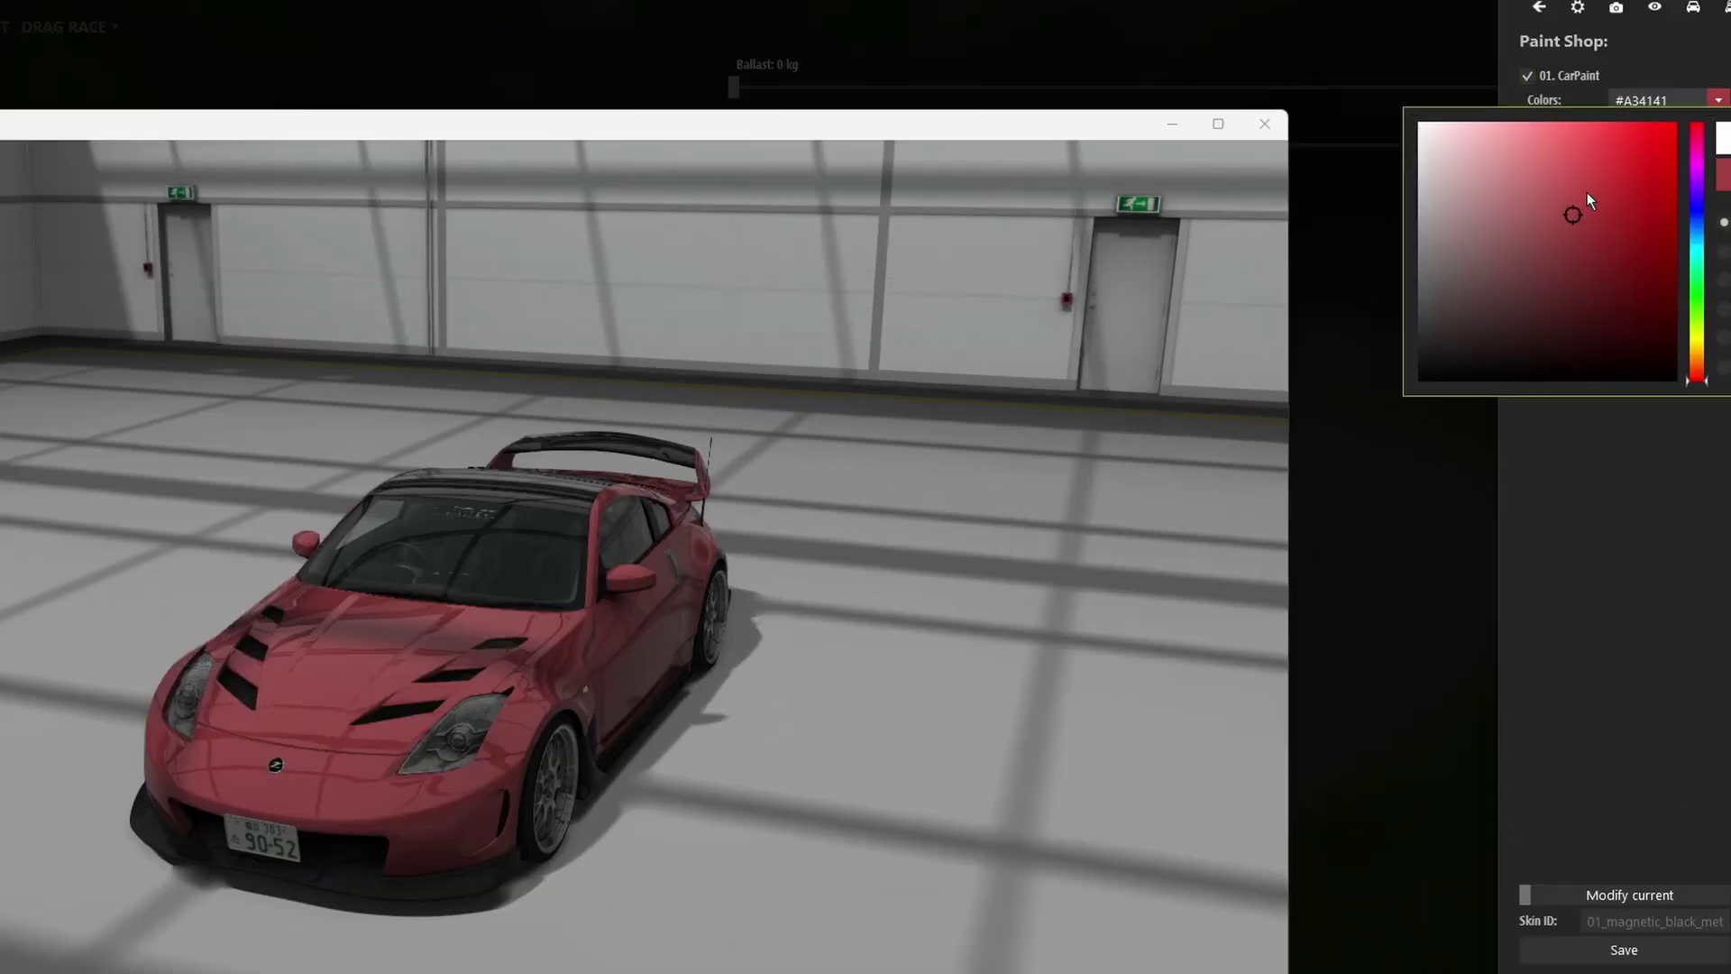
left_click(1689, 74)
Enable the caliper and BBS LM R face colors, setting the calipers to magenta and the rim faces to #050000
left_click(1525, 128)
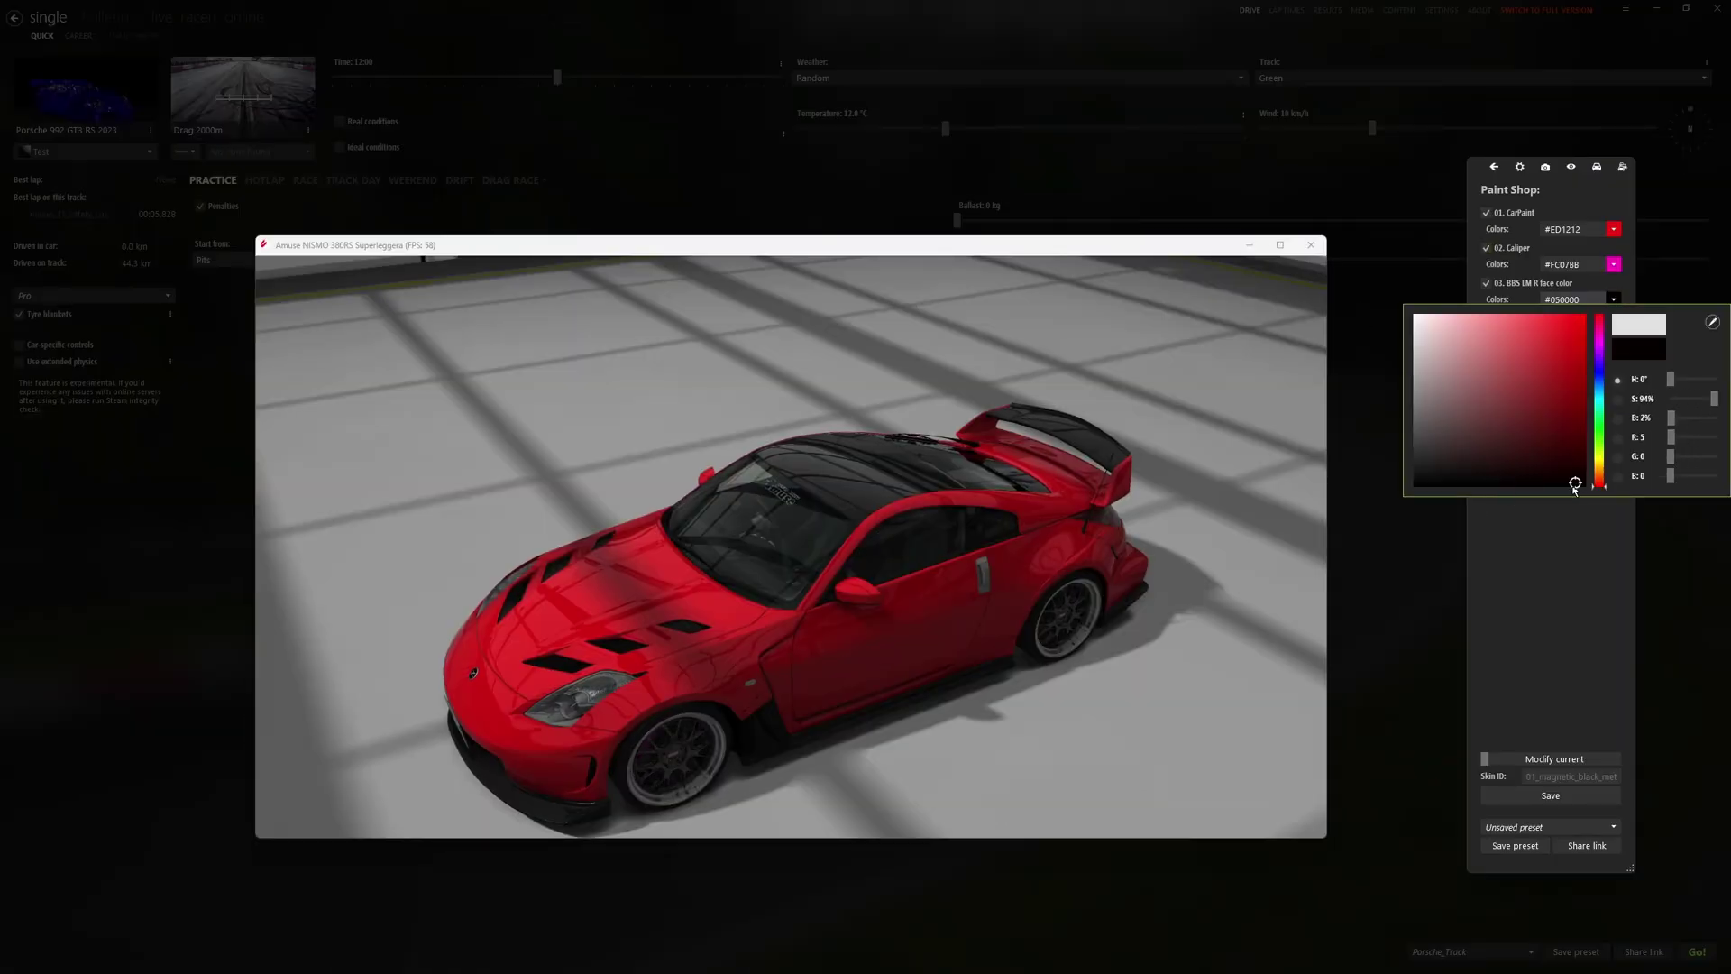
left_click(981, 456)
left_click_drag(981, 456, 997, 262)
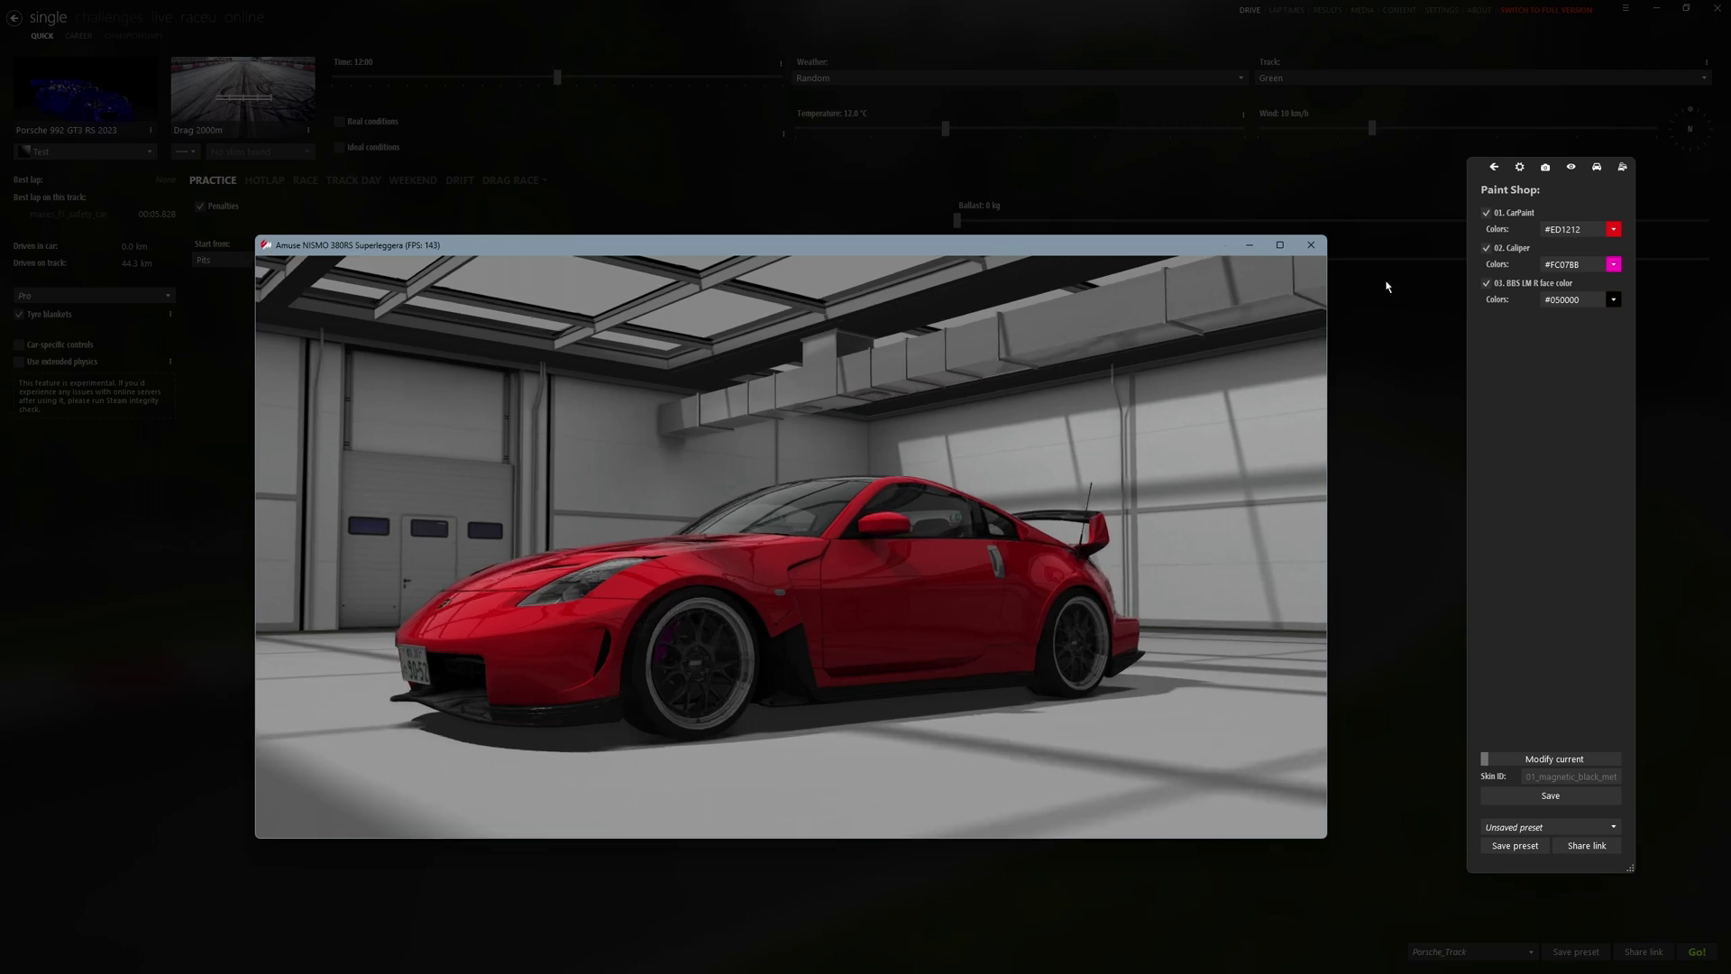
Look over the showroom's quality settings and the car, and close the showroom without saving the paint job
left_click(1519, 167)
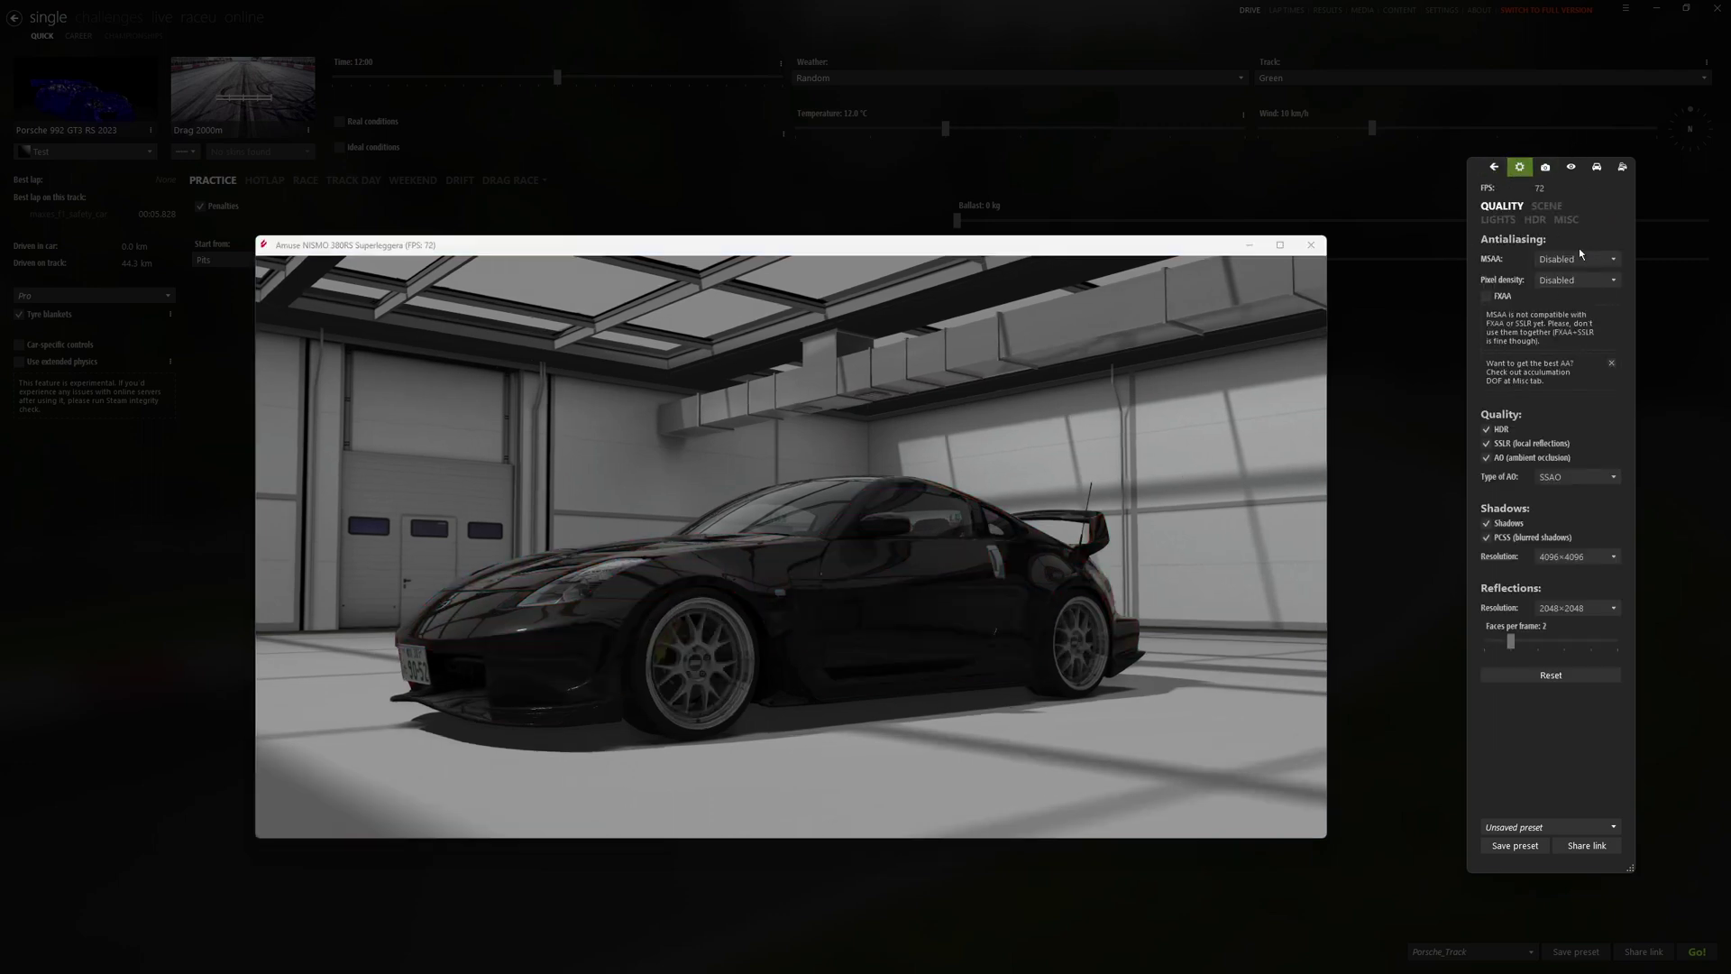
left_click_drag(1095, 353, 1037, 441)
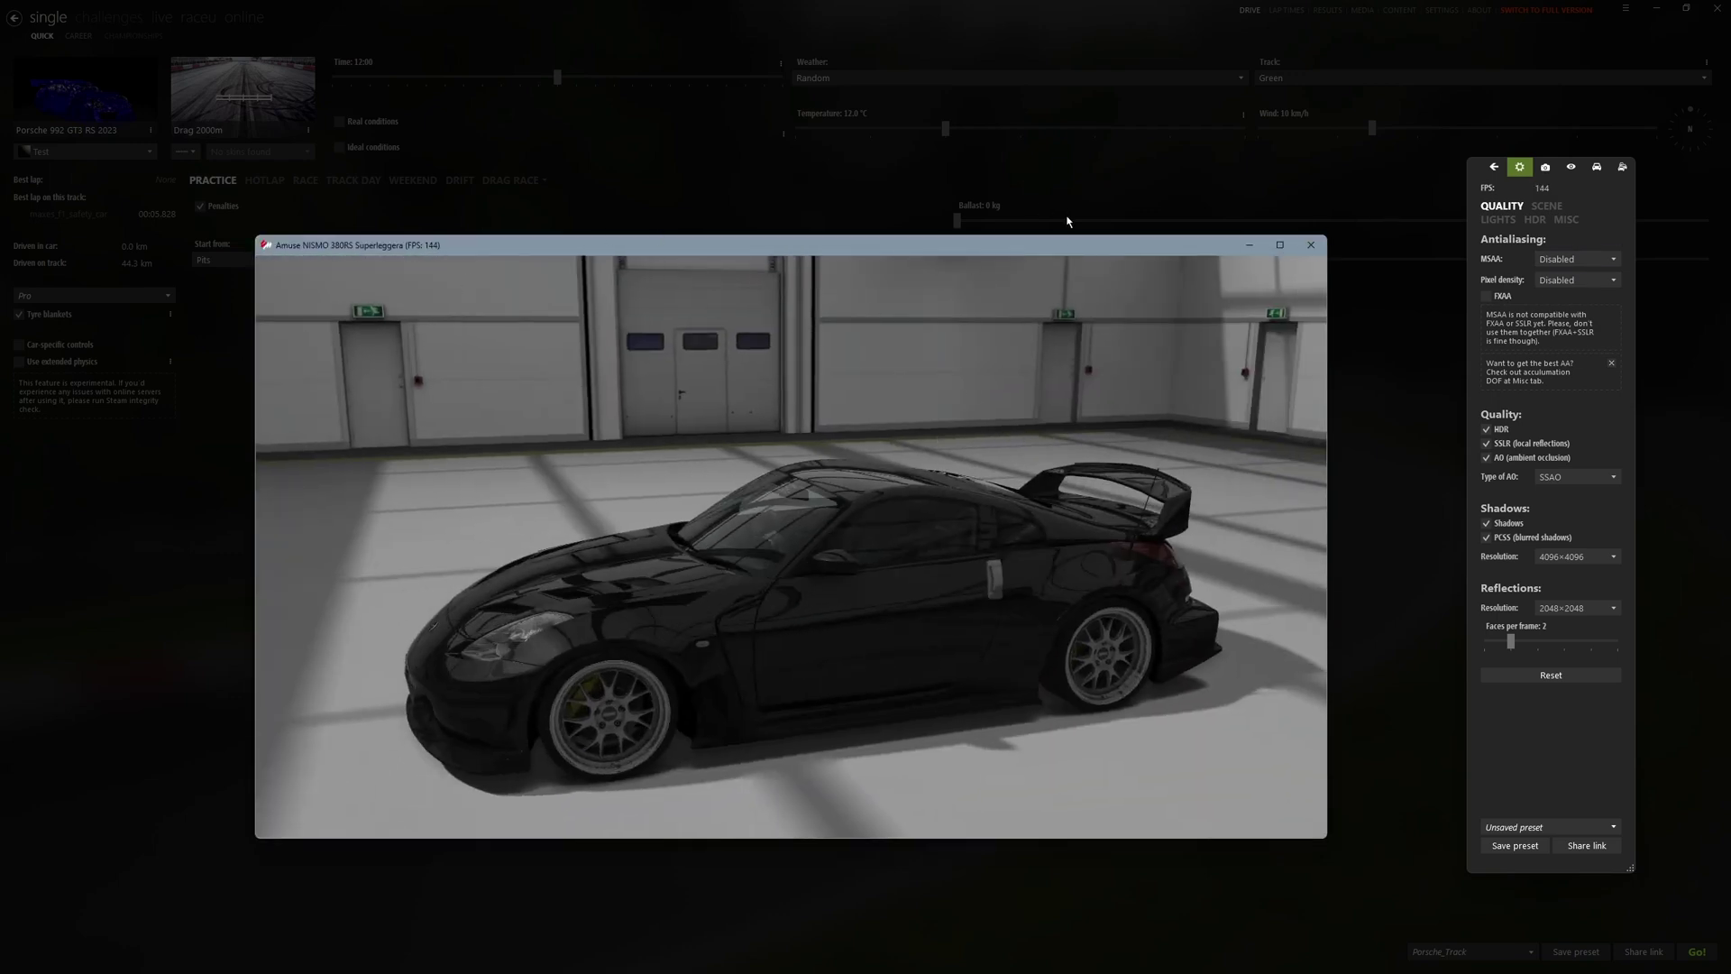
left_click(1311, 245)
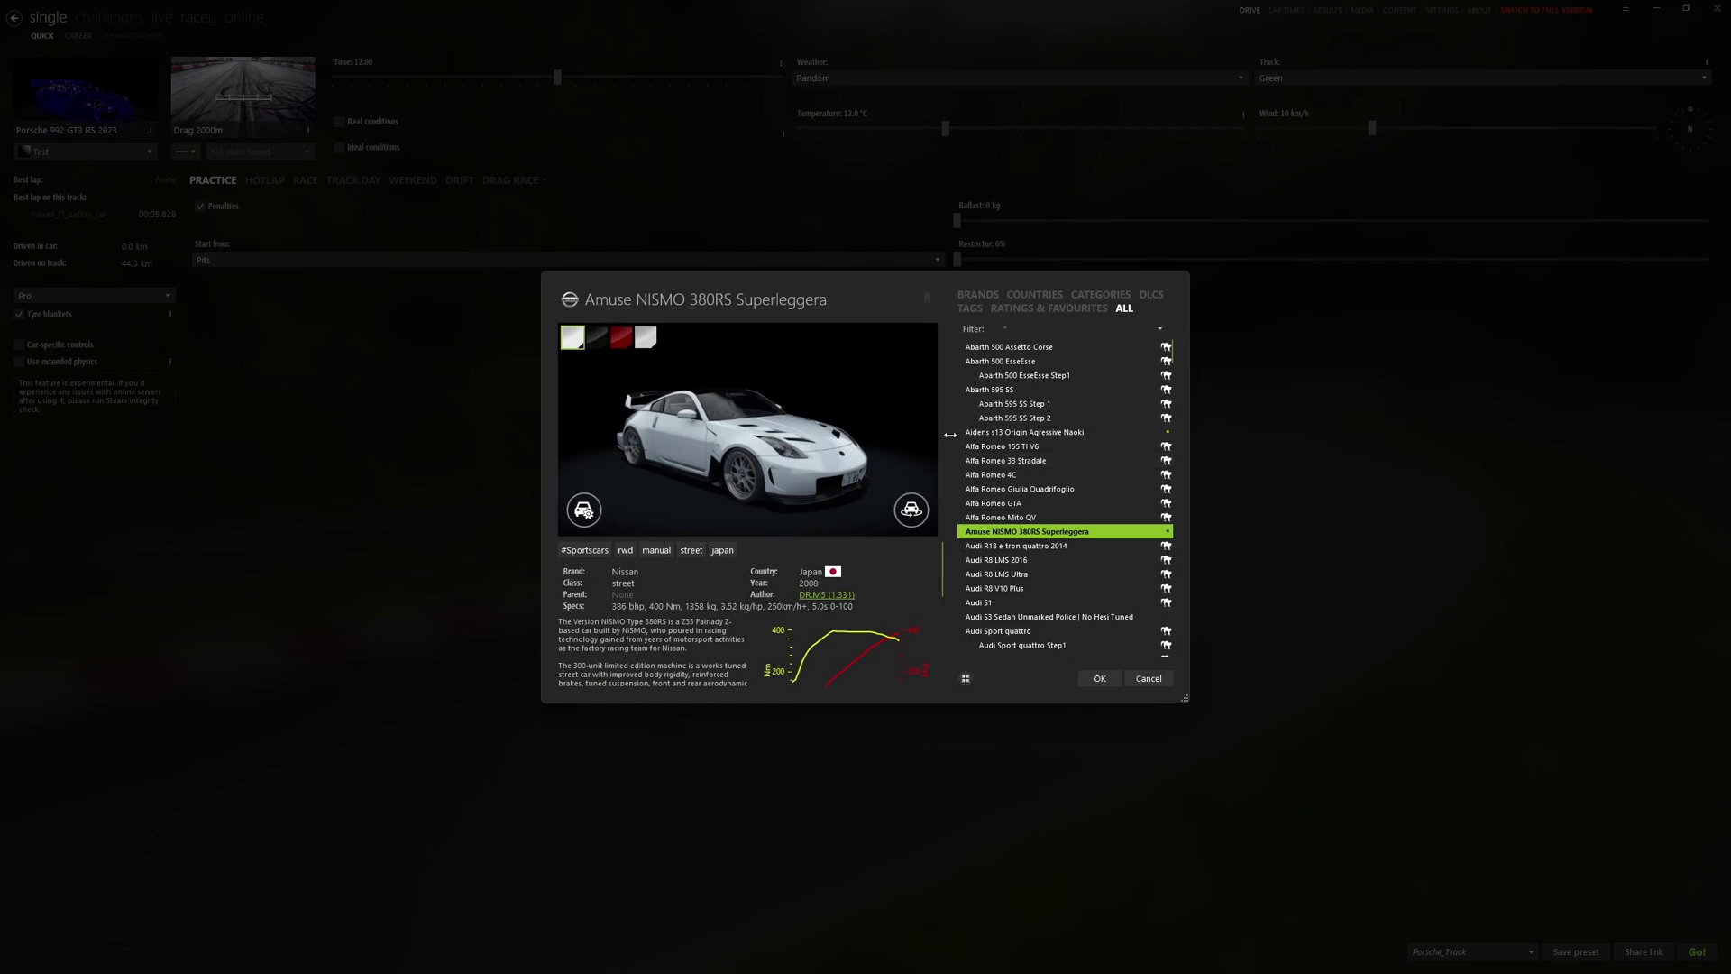
Browse the unfiltered car list for another car
left_click(1024, 330)
scroll(1028, 505, "down", 4)
scroll(1026, 502, "up", 4)
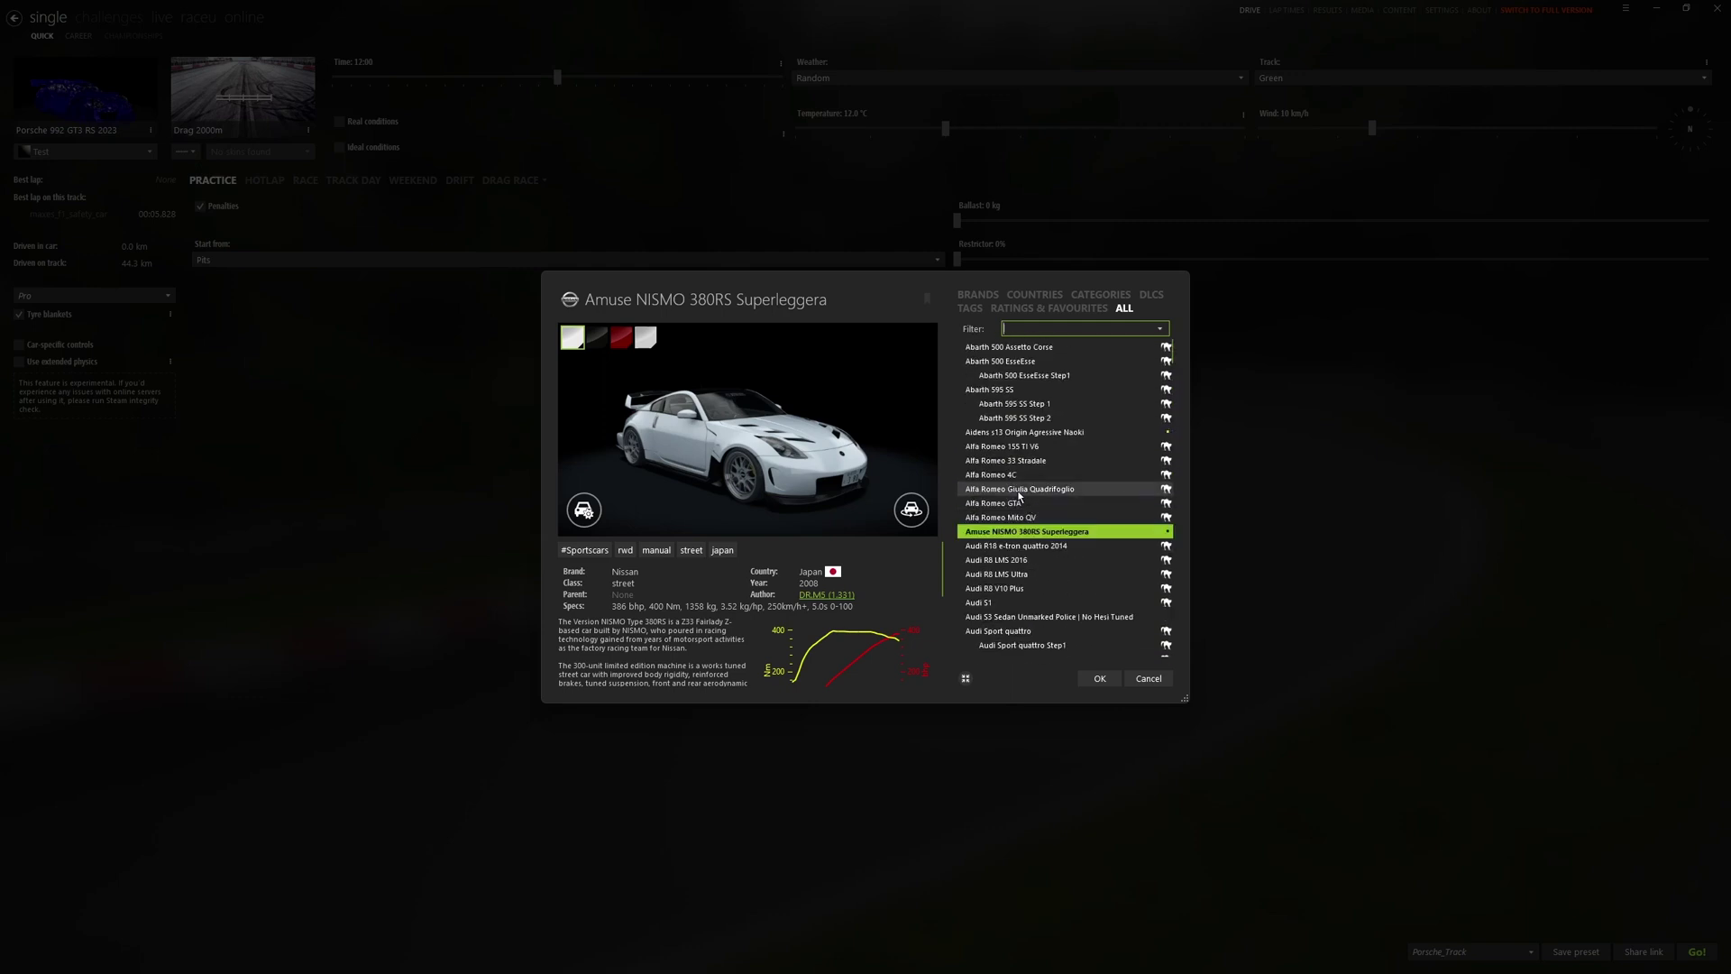